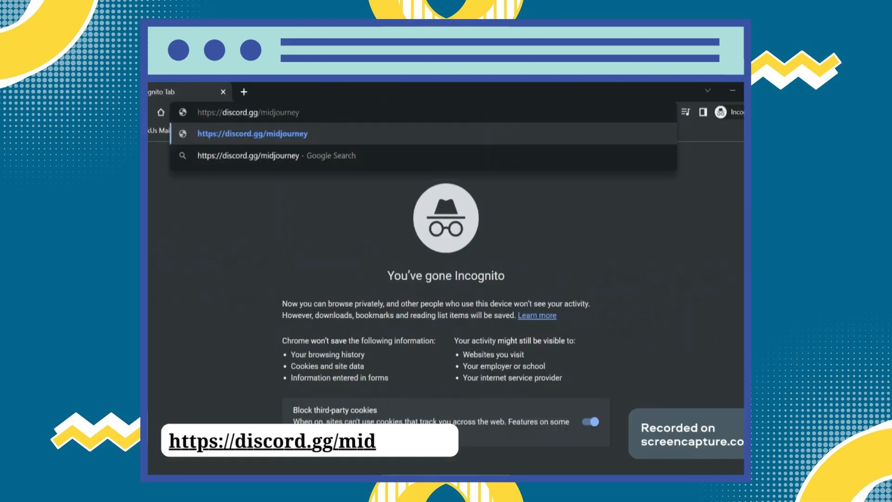
{"action": "left_click", "coordinate": [344, 138]}
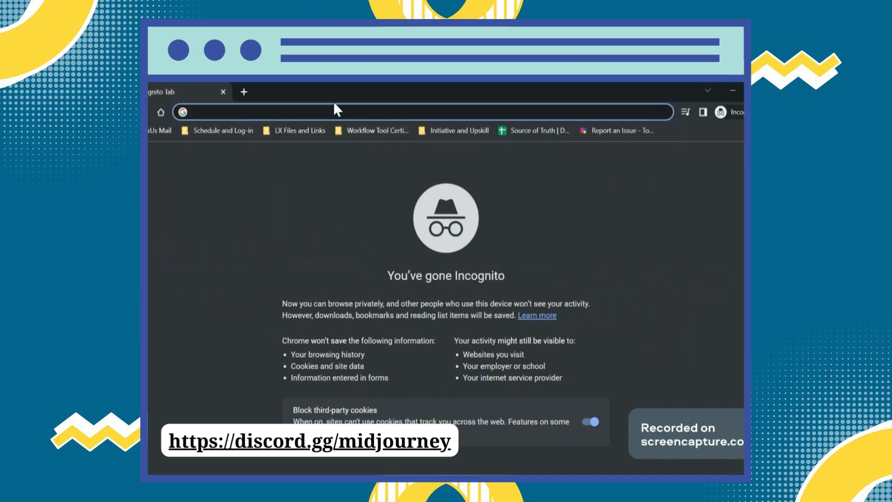
{"action": "type", "text": "https://discord.gg/midjourney"}
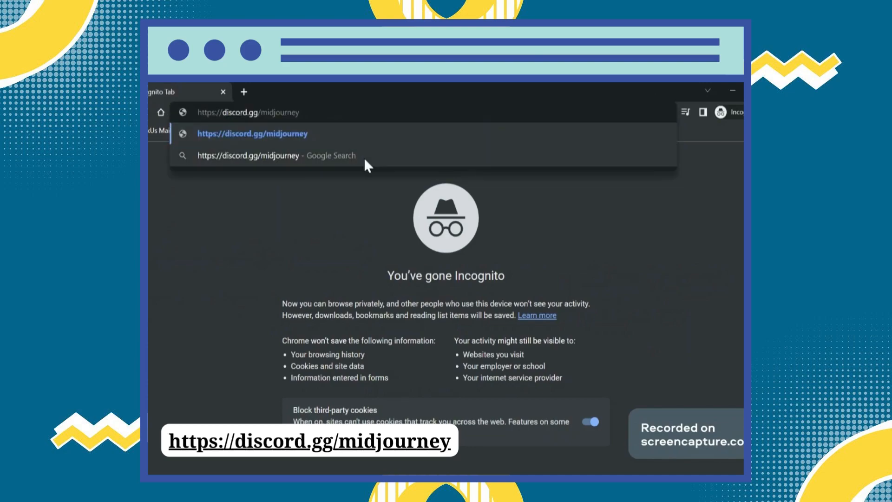
{"action": "left_click", "coordinate": [344, 138]}
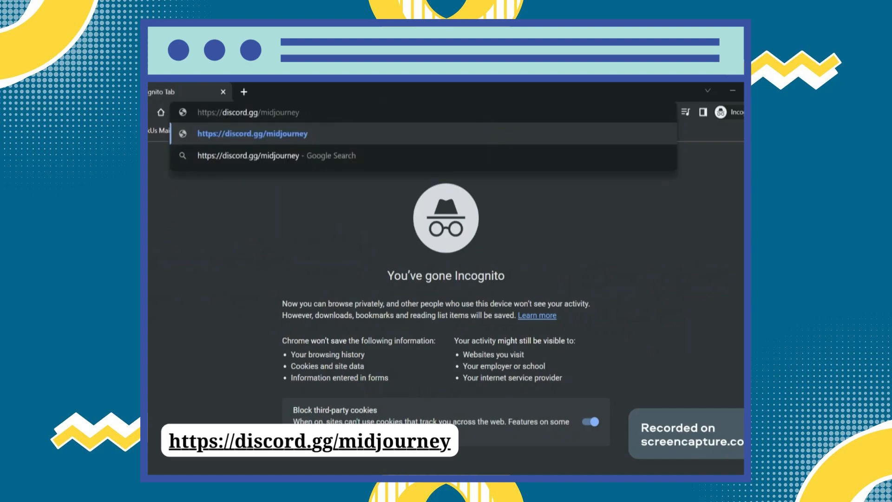
{"action": "left_click", "coordinate": [344, 139]}
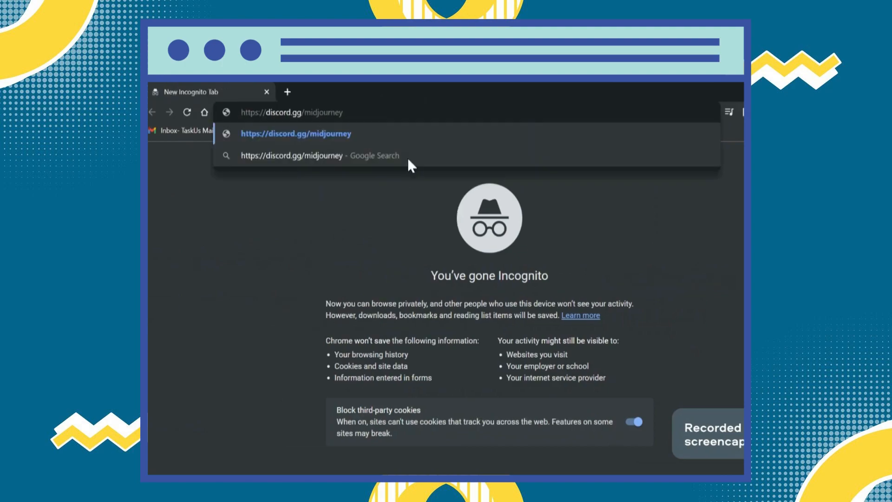
{"action": "left_click", "coordinate": [388, 138]}
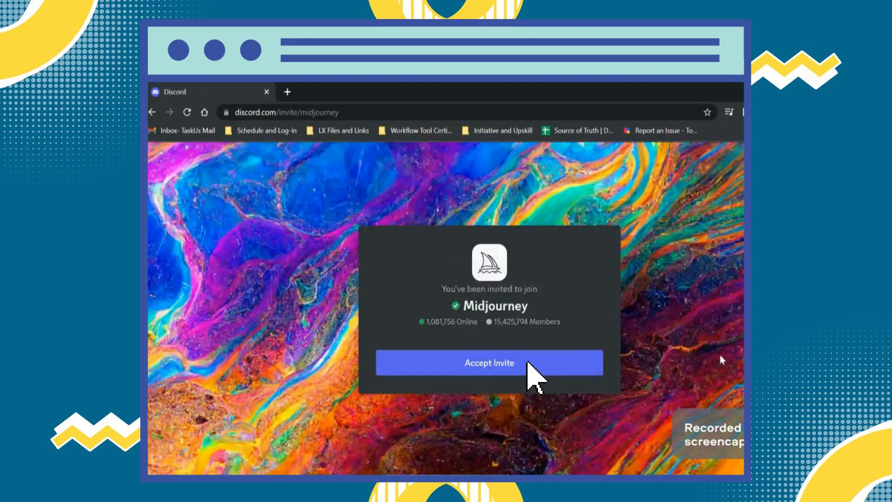
Accept the invite to the Midjourney server and dismiss the username-change and Activities in Nitro notices
{"action": "left_click", "coordinate": [595, 370]}
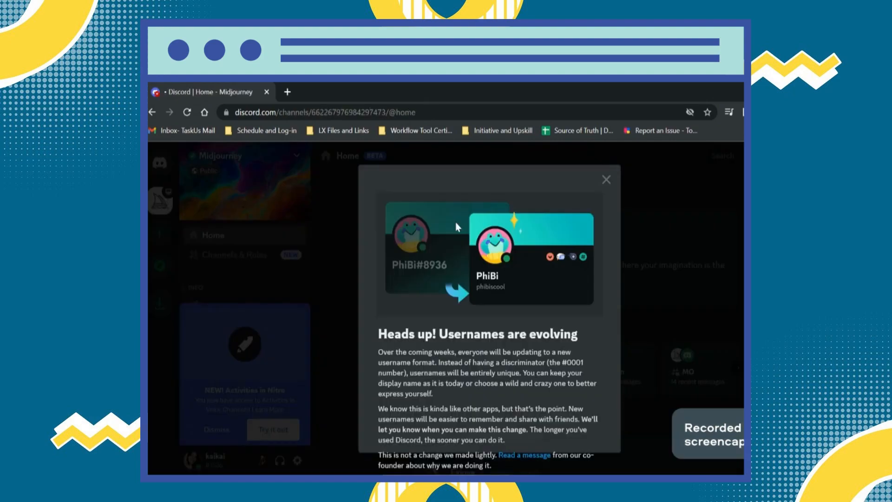
{"action": "left_click", "coordinate": [605, 181]}
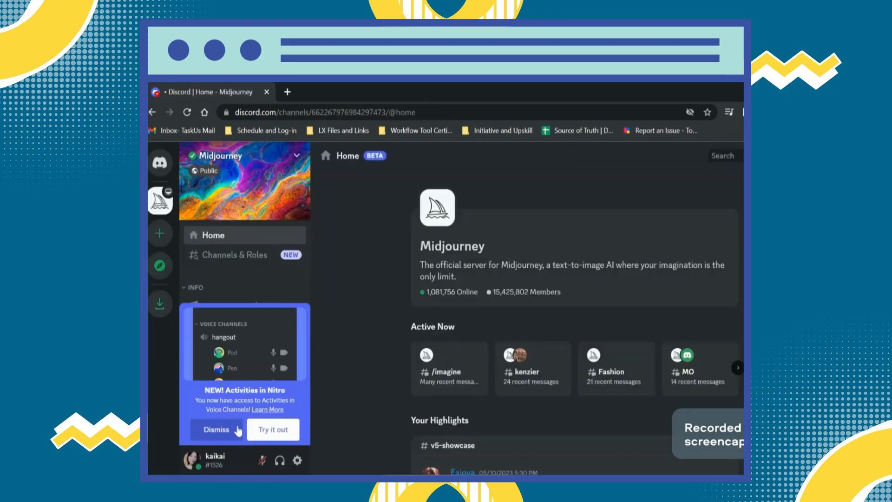
{"action": "left_click", "coordinate": [239, 431]}
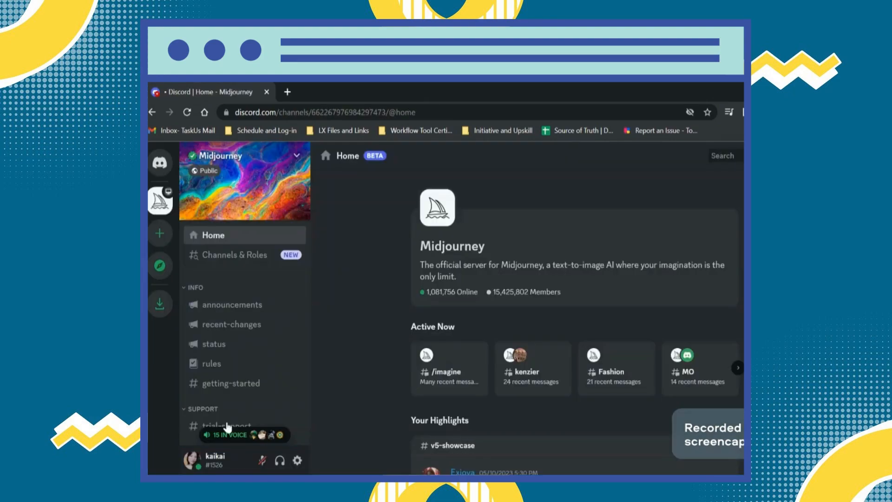
Open one of the newbies channels in the server's Newcomer Rooms section
{"action": "scroll", "coordinate": [215, 324], "scroll_direction": "down", "scroll_amount": 3}
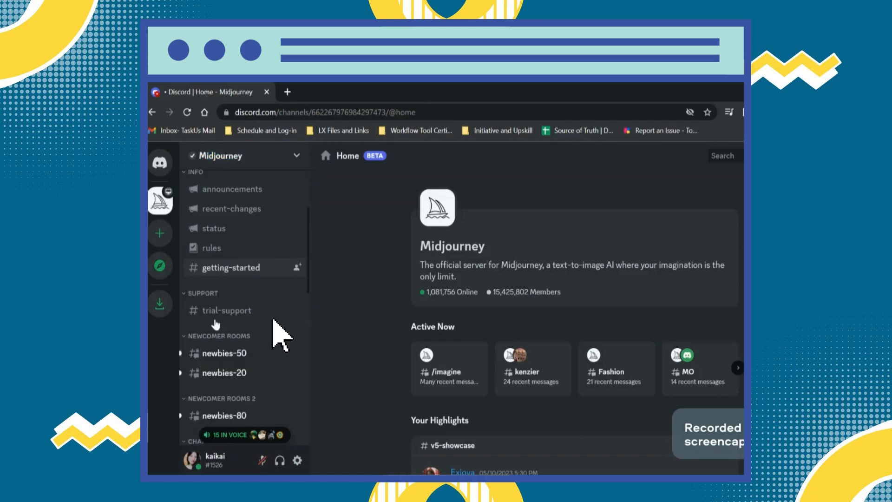
{"action": "scroll", "coordinate": [215, 324], "scroll_direction": "down", "scroll_amount": 2}
{"action": "mouse_move", "coordinate": [260, 300]}
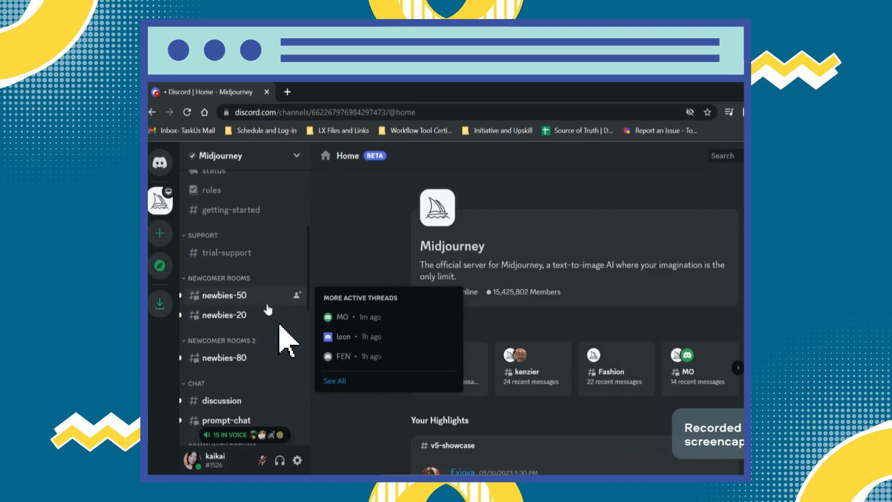
{"action": "left_click", "coordinate": [267, 303]}
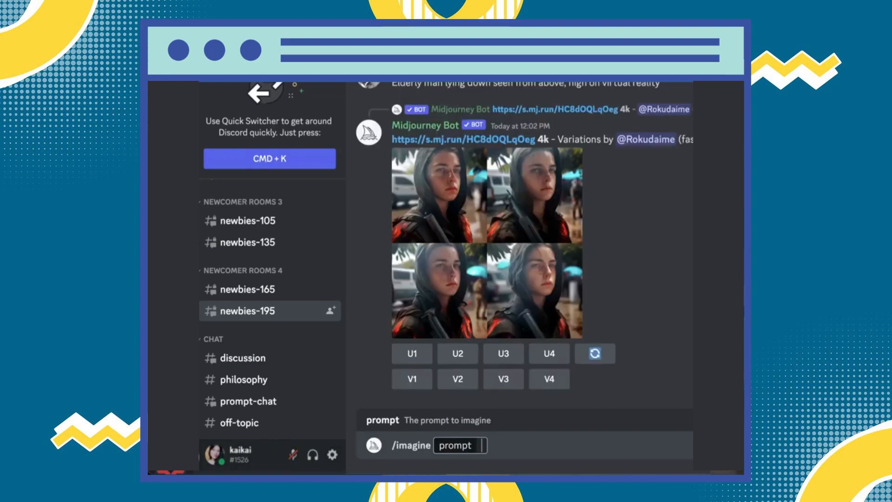
Submit the /imagine prompt "beautiful website for shoes --v 4 --stylize 500" to the Midjourney Bot
{"action": "type", "text": "beautiful"}
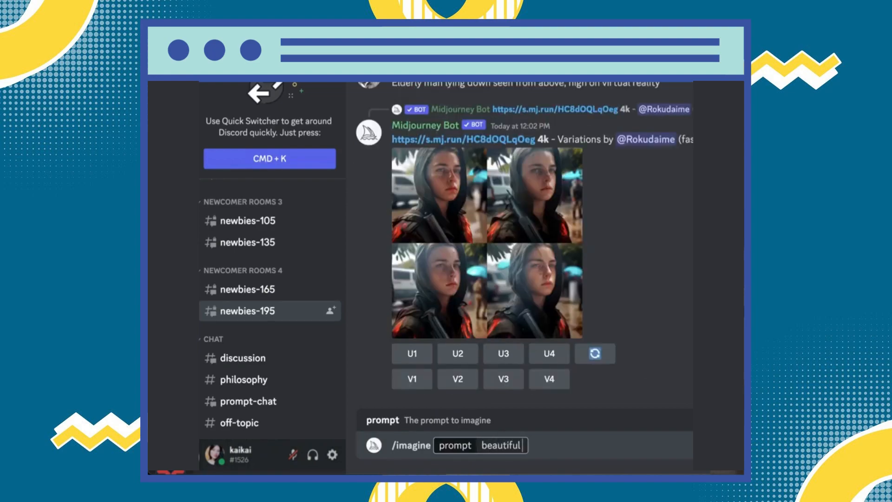
{"action": "type", "text": " website for shoes"}
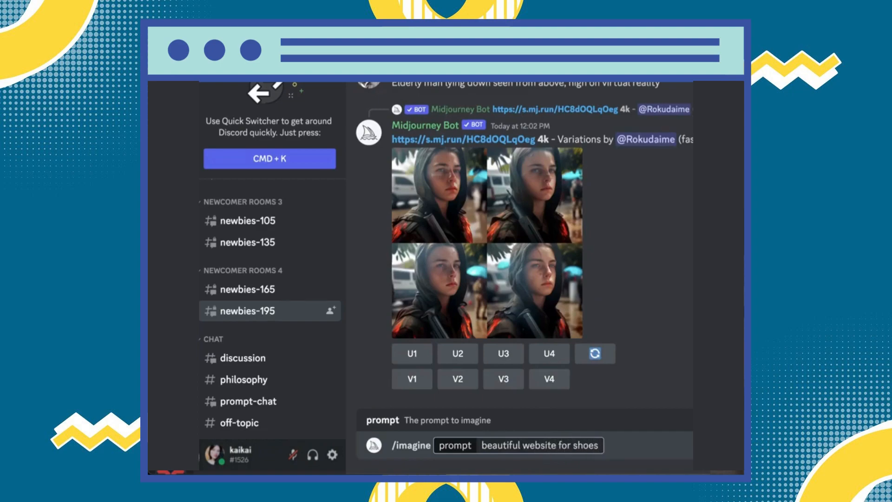
{"action": "type", "text": " -"}
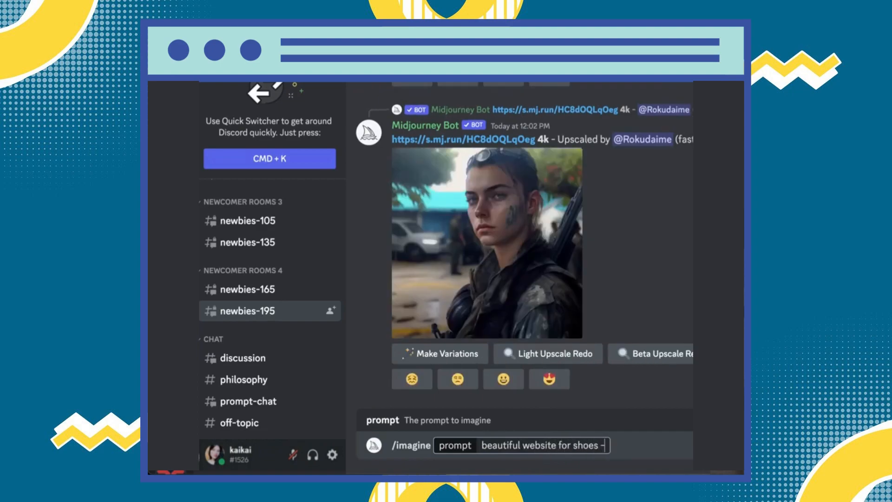
{"action": "type", "text": "-v 4"}
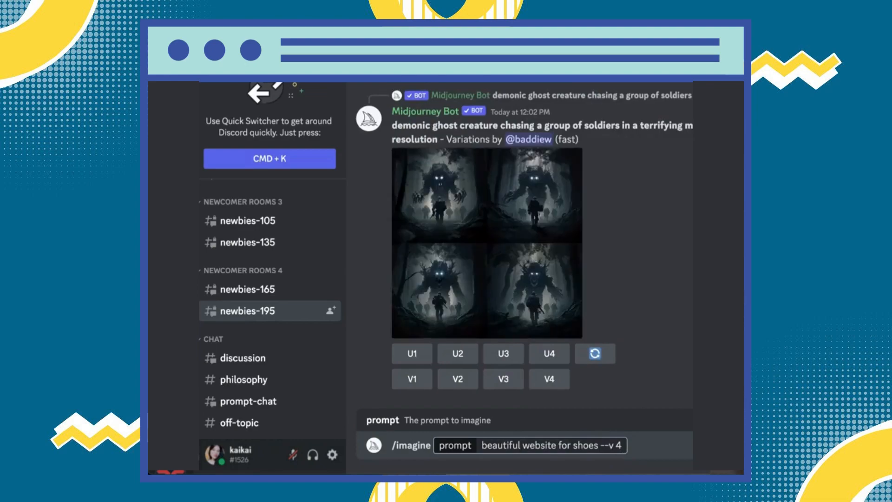
{"action": "type", "text": " --stliz"}
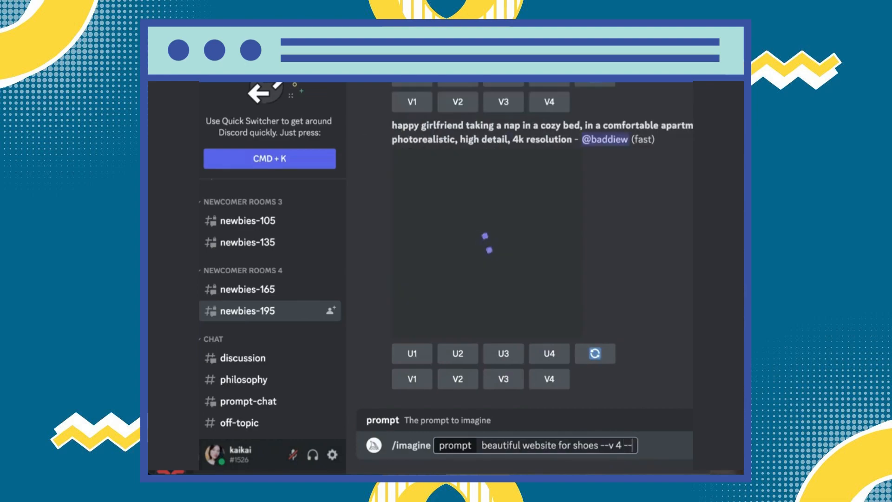
{"action": "key", "text": "BackSpace"}
{"action": "key", "text": "BackSpace"}
{"action": "key", "text": "BackSpace"}
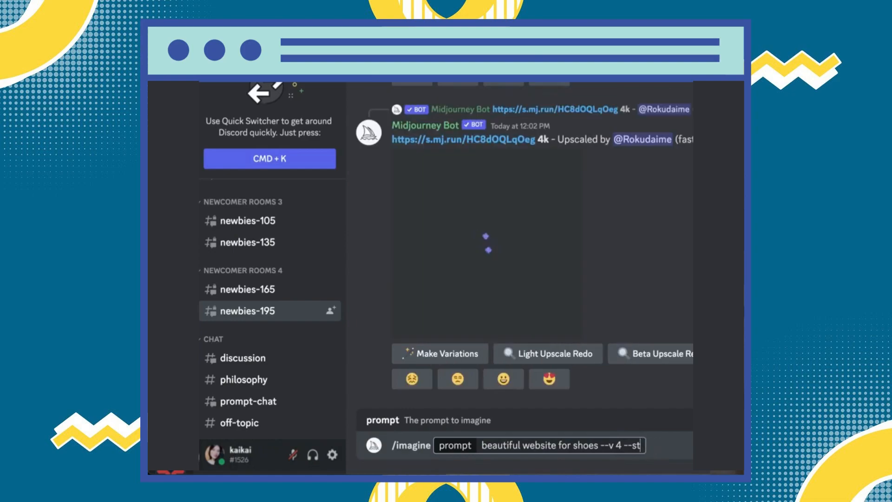
{"action": "type", "text": "ylize 500"}
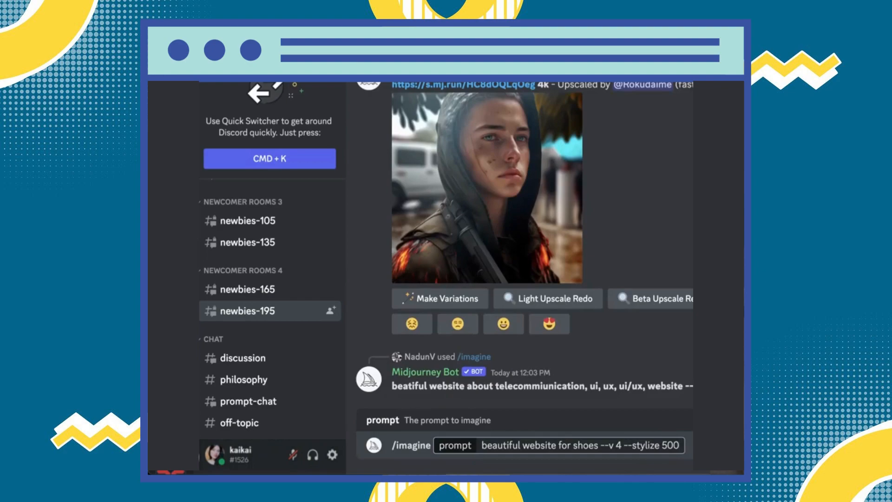
{"action": "key", "text": "Return"}
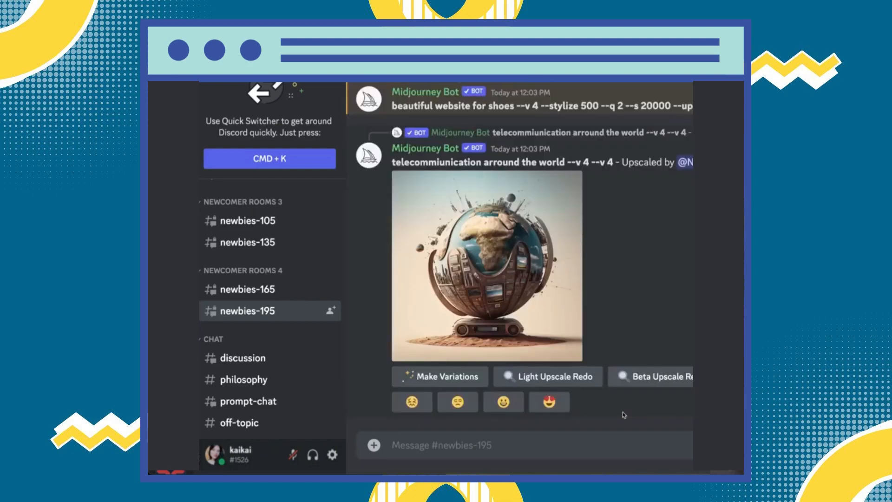
Examine the generated shoe website designs enlarged, then return to their message in the chat
{"action": "scroll", "coordinate": [630, 374], "scroll_direction": "up", "scroll_amount": 3}
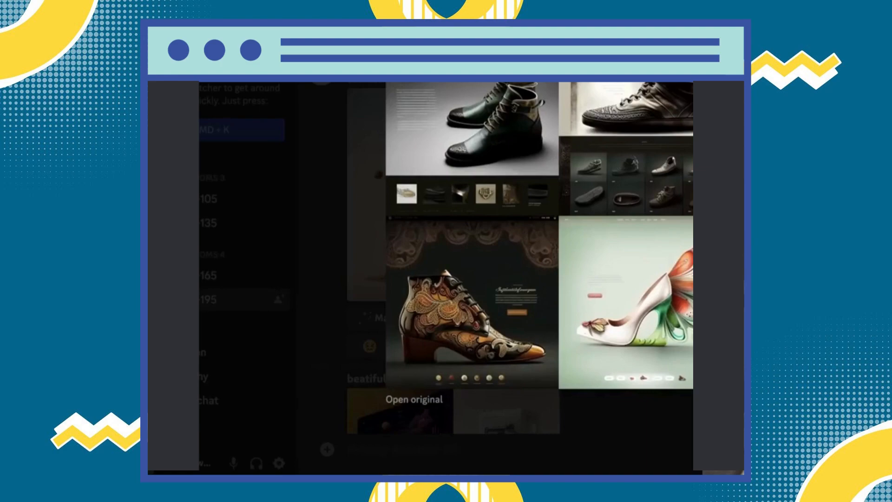
{"action": "key", "text": "Escape"}
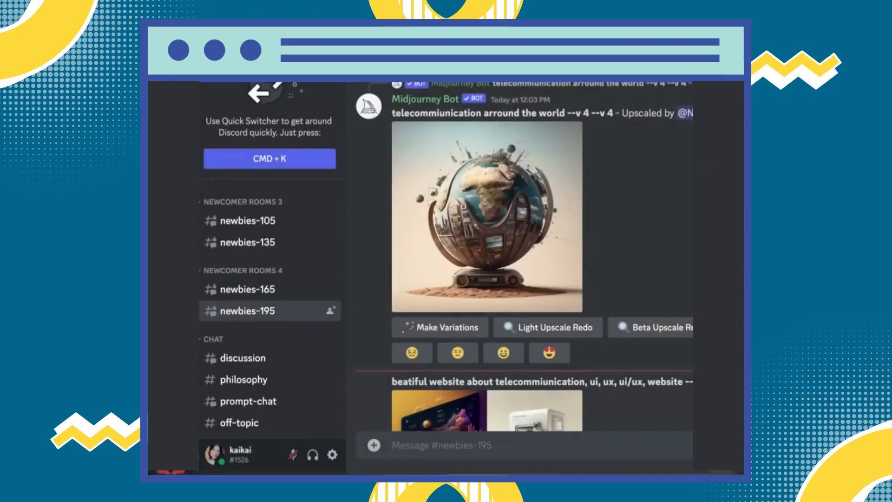
{"action": "scroll", "coordinate": [524, 261], "scroll_direction": "down", "scroll_amount": 4}
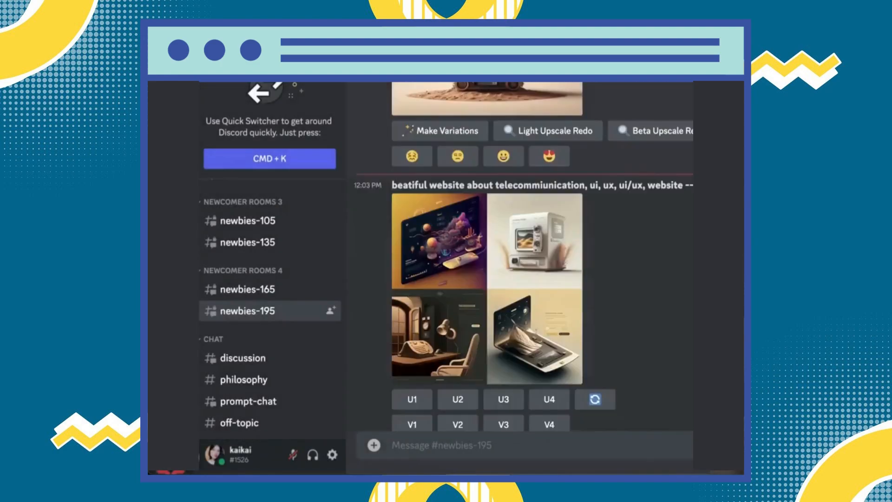
{"action": "scroll", "coordinate": [616, 423], "scroll_direction": "down", "scroll_amount": 10}
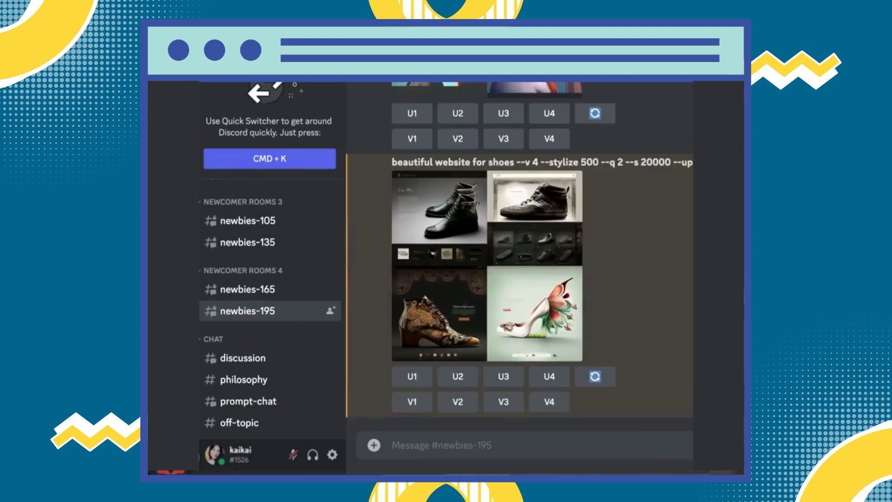
{"action": "left_click", "coordinate": [614, 449]}
{"action": "type", "text": "/imagine"}
{"action": "key", "text": "Tab"}
{"action": "type", "text": "beatiful website about shoes"}
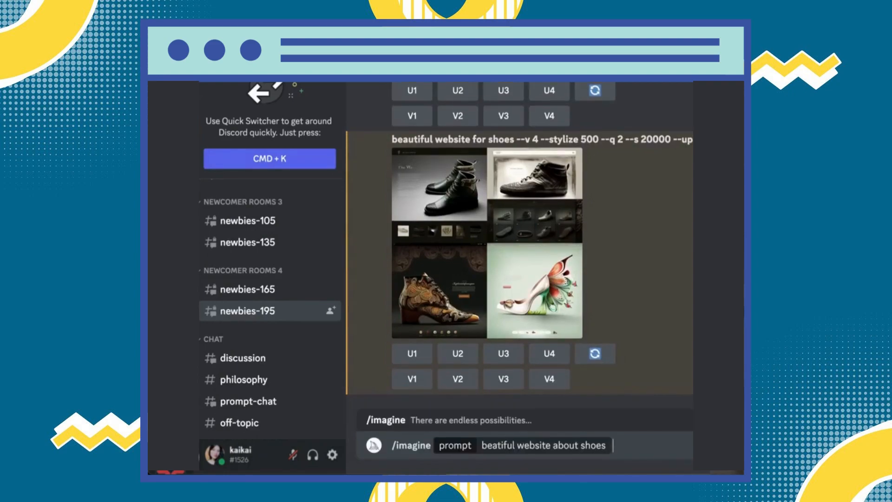
{"action": "key", "text": "Return"}
Copy "beautiful website for shoes --v 4 --stylize 500" from the earlier result and paste it into a new /imagine prompt
{"action": "left_click_drag", "start_coordinate": [391, 163], "coordinate": [601, 163]}
{"action": "key", "text": "super+c"}
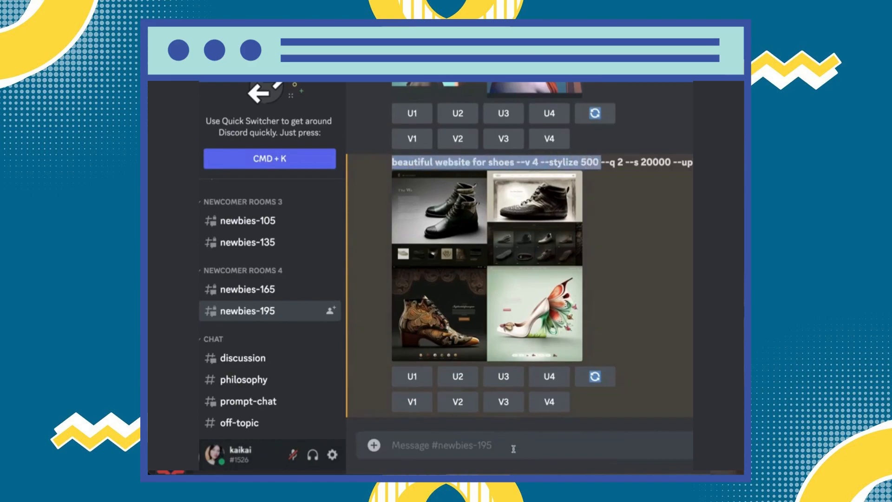
{"action": "left_click", "coordinate": [513, 449]}
{"action": "type", "text": "/i"}
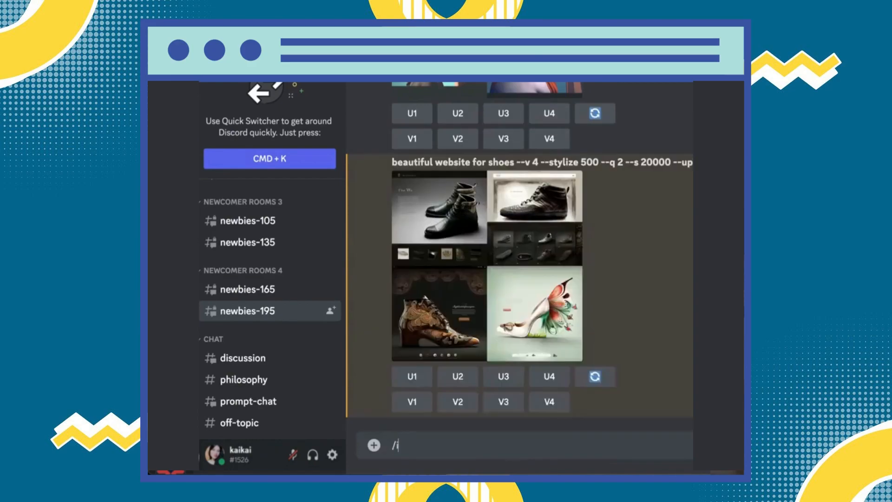
{"action": "type", "text": "mage"}
{"action": "key", "text": "BackSpace"}
{"action": "key", "text": "BackSpace"}
{"action": "key", "text": "BackSpace"}
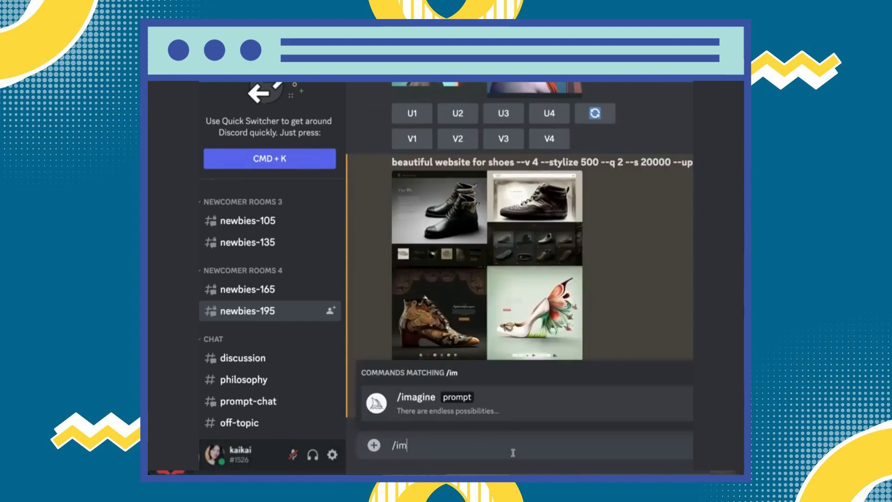
{"action": "left_click", "coordinate": [539, 408]}
{"action": "key", "text": "super+v"}
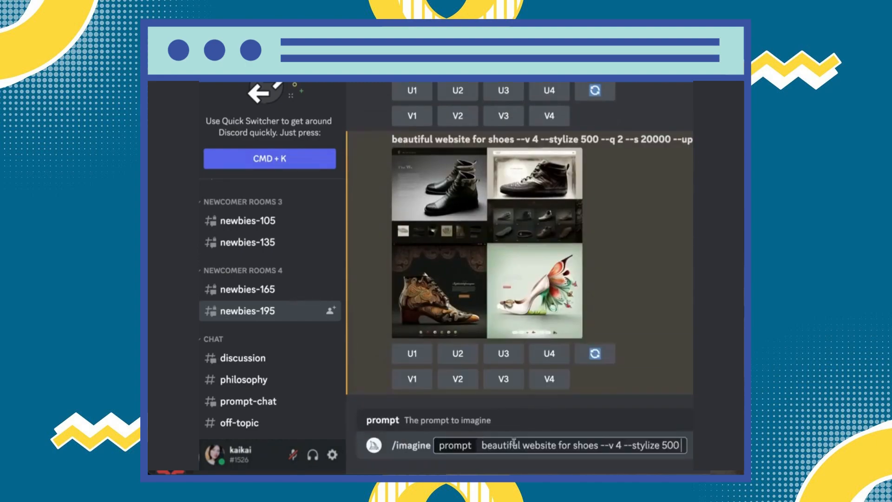
Add ", ui, ux, ui/ux, website" after "shoes" in the prompt and submit it
{"action": "left_click", "coordinate": [598, 446]}
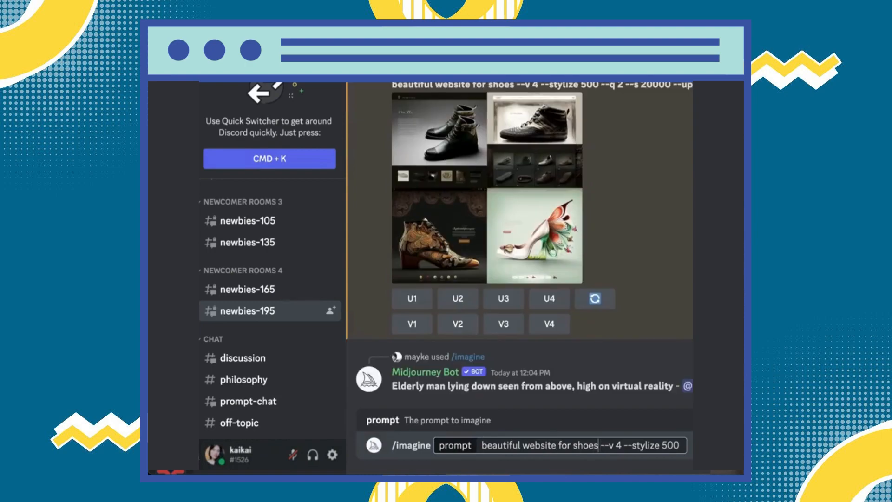
{"action": "type", "text": ", ui, ux, ui"}
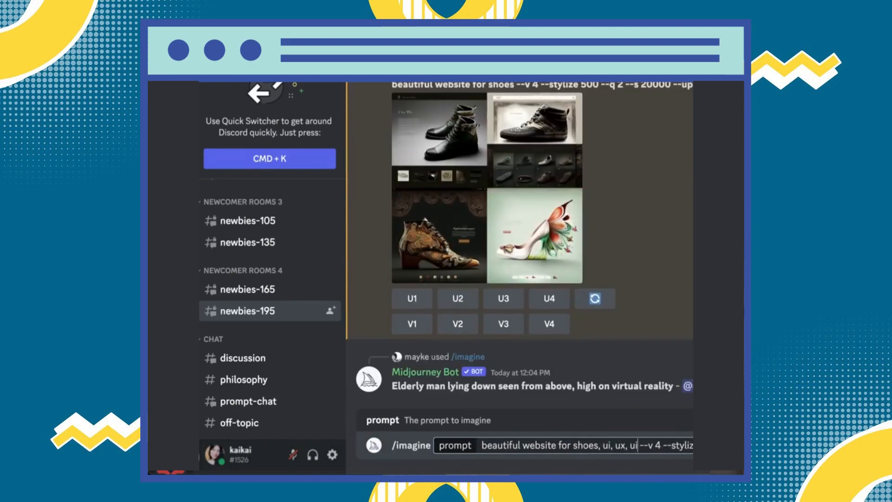
{"action": "type", "text": "/ux, website"}
{"action": "key", "text": "Return"}
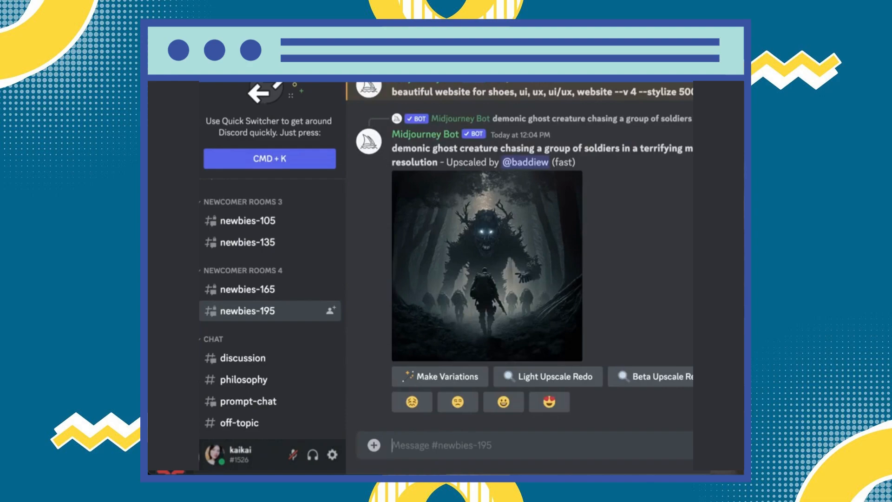
Examine the new shoe website designs enlarged and compare them with the first set in the channel
{"action": "scroll", "coordinate": [543, 194], "scroll_direction": "up", "scroll_amount": 2}
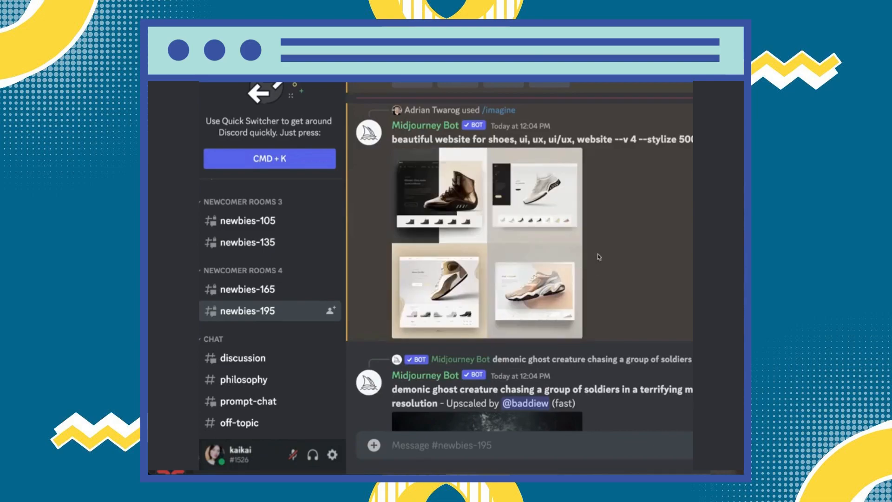
{"action": "left_click", "coordinate": [517, 247]}
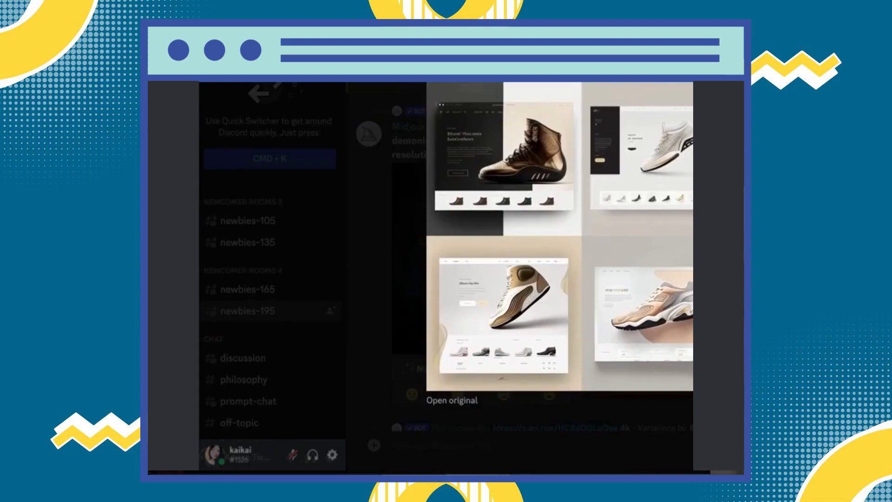
{"action": "key", "text": "Escape"}
{"action": "scroll", "coordinate": [511, 286], "scroll_direction": "up", "scroll_amount": 5}
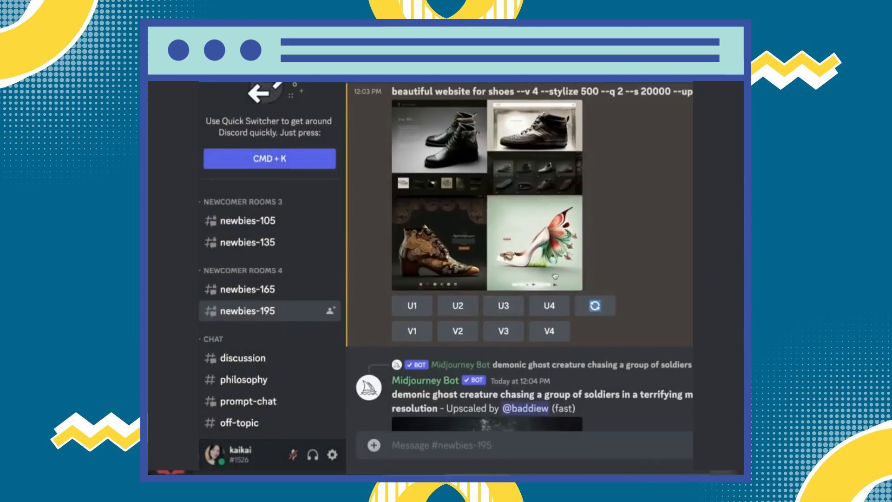
{"action": "scroll", "coordinate": [555, 276], "scroll_direction": "down", "scroll_amount": 15}
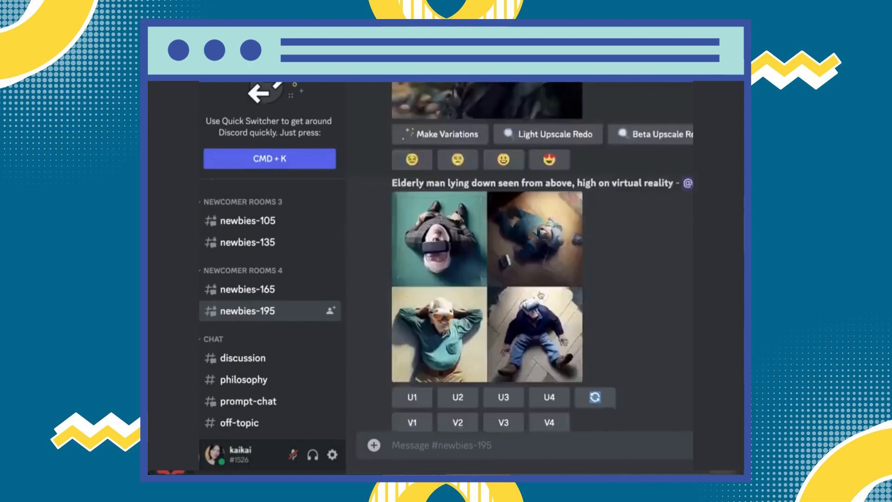
Upscale the third shoe website design from the latest set and view the upscaled image enlarged
{"action": "scroll", "coordinate": [533, 288], "scroll_direction": "up", "scroll_amount": 5}
{"action": "left_click", "coordinate": [516, 264]}
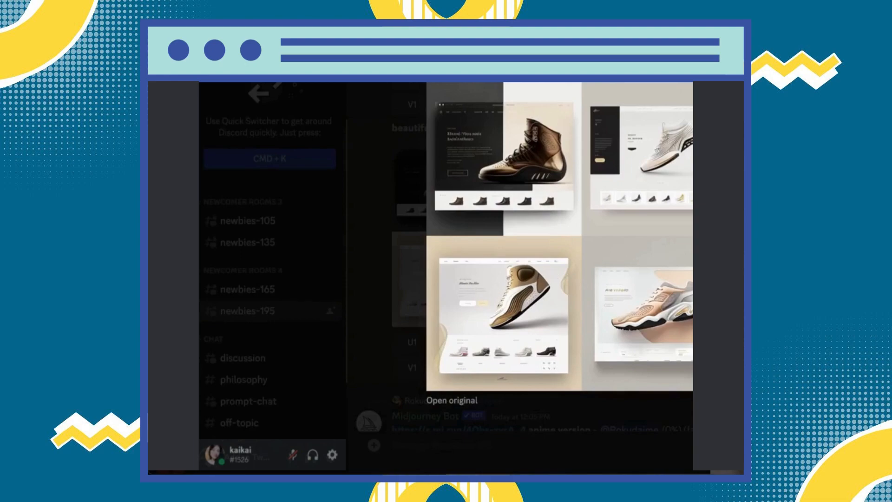
{"action": "key", "text": "Escape"}
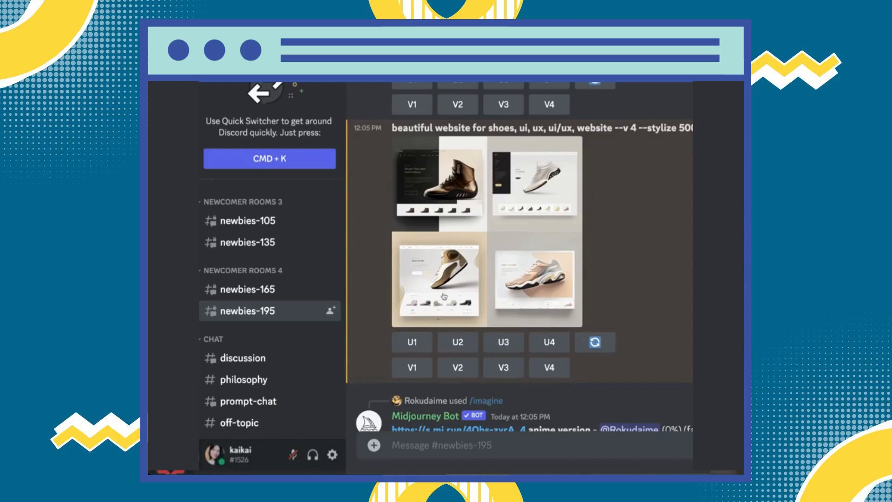
{"action": "left_click", "coordinate": [503, 343]}
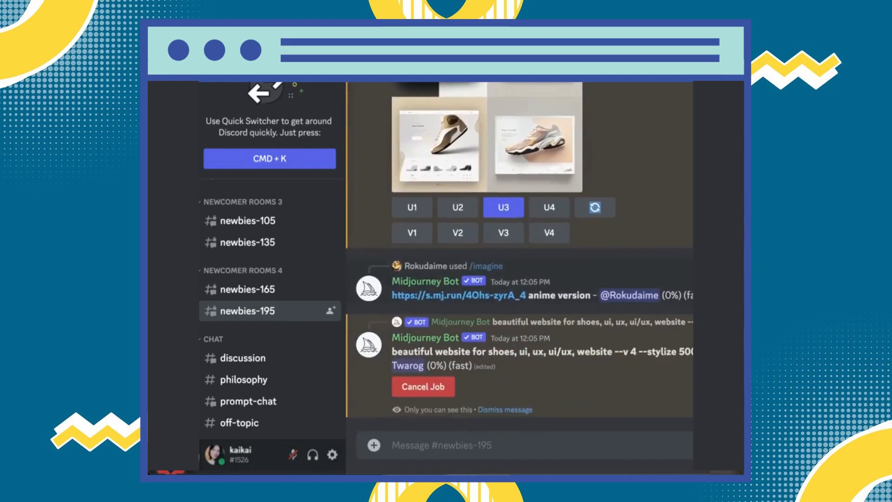
{"action": "left_click_drag", "start_coordinate": [392, 352], "coordinate": [693, 352]}
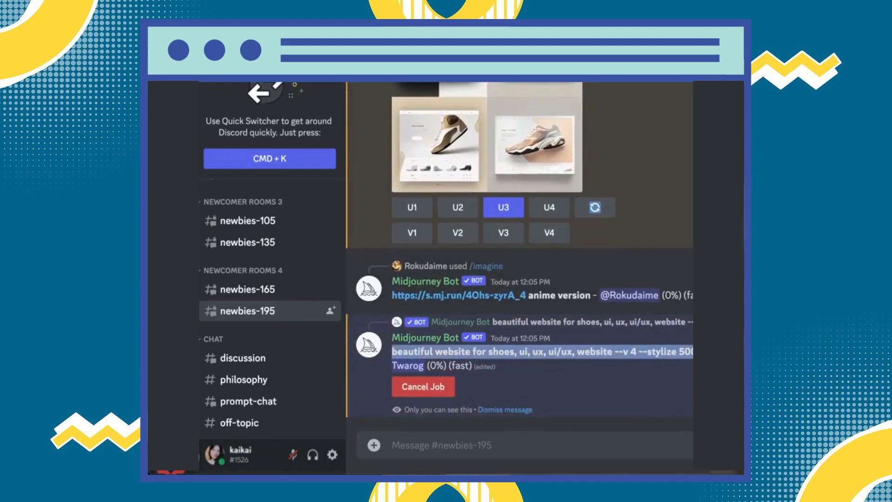
{"action": "left_click", "coordinate": [692, 351]}
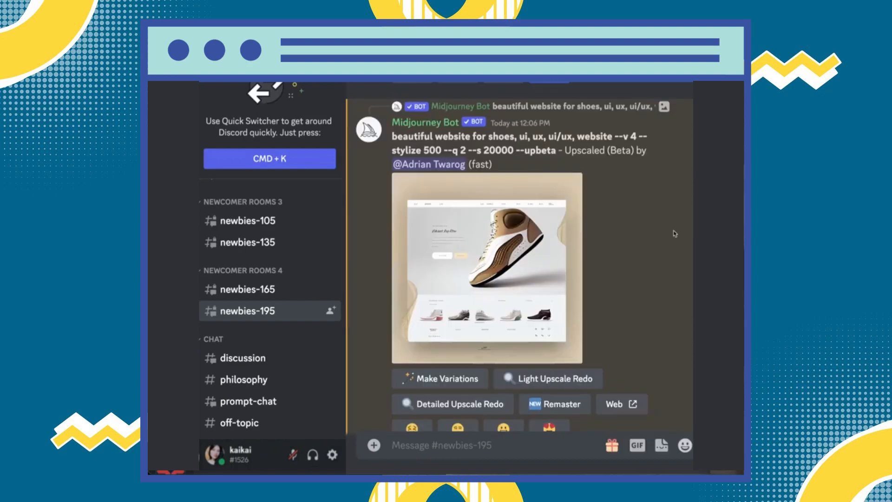
{"action": "left_click", "coordinate": [484, 267]}
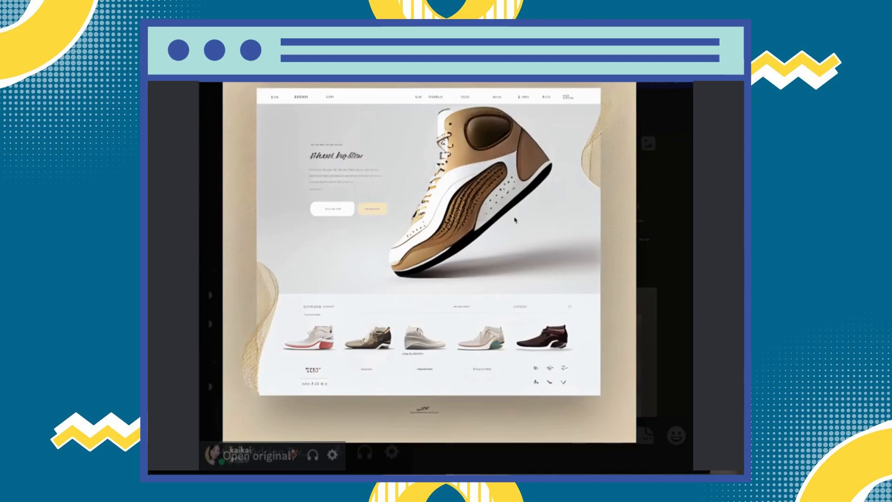
{"action": "key", "text": "Escape"}
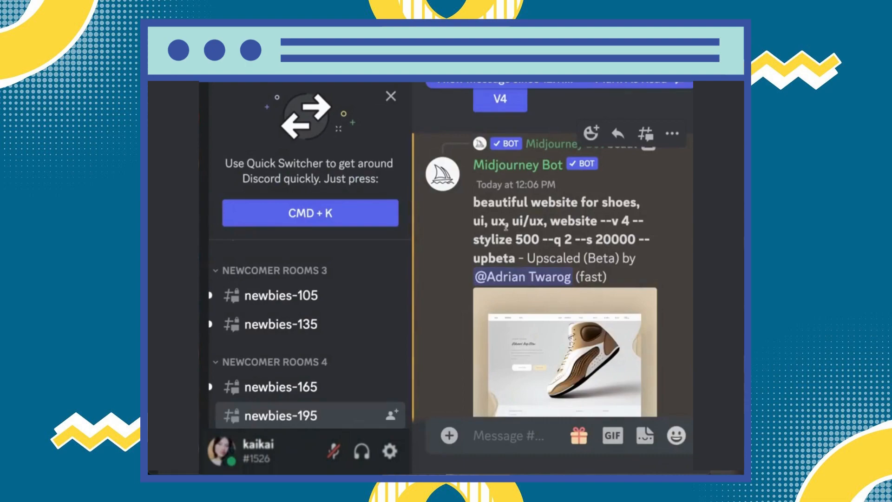
Copy "beautiful website for shoes, ui, ux, ui/ux, website --v 4 --stylize 500" from the upscaled design's message
{"action": "left_click_drag", "start_coordinate": [474, 202], "coordinate": [573, 236]}
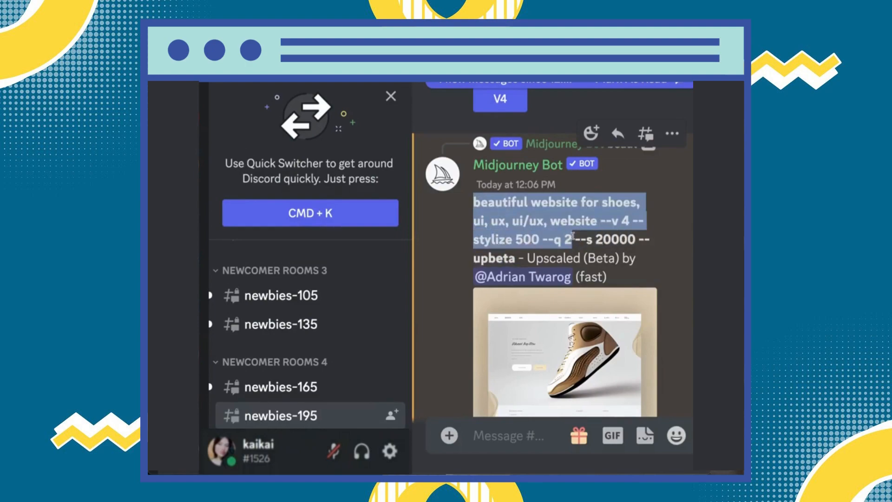
{"action": "left_click", "coordinate": [541, 240], "text": "shift"}
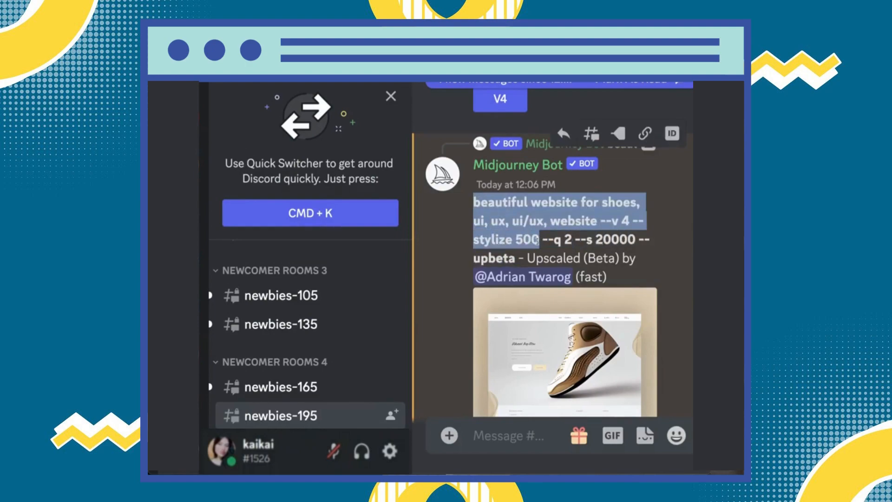
{"action": "left_click", "coordinate": [505, 425]}
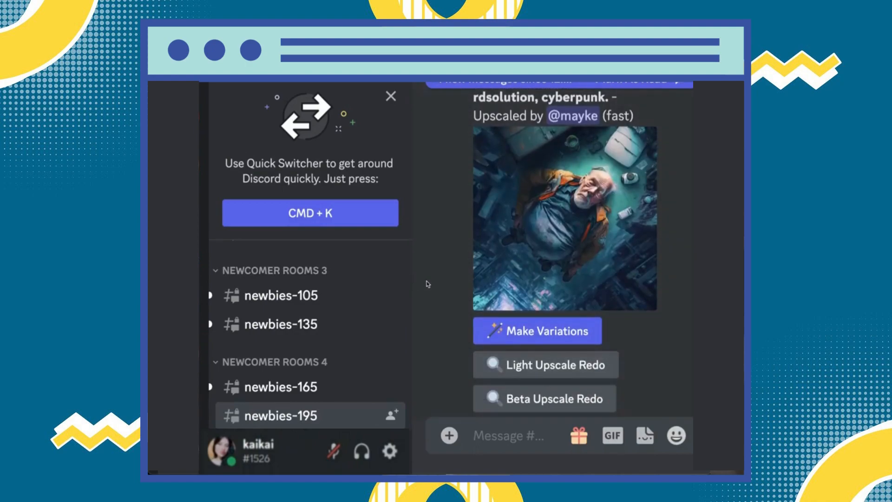
{"action": "scroll", "coordinate": [428, 284], "scroll_direction": "up", "scroll_amount": 5}
{"action": "left_click_drag", "start_coordinate": [474, 202], "coordinate": [542, 240]}
{"action": "key", "text": "super+c"}
{"action": "left_click", "coordinate": [504, 430]}
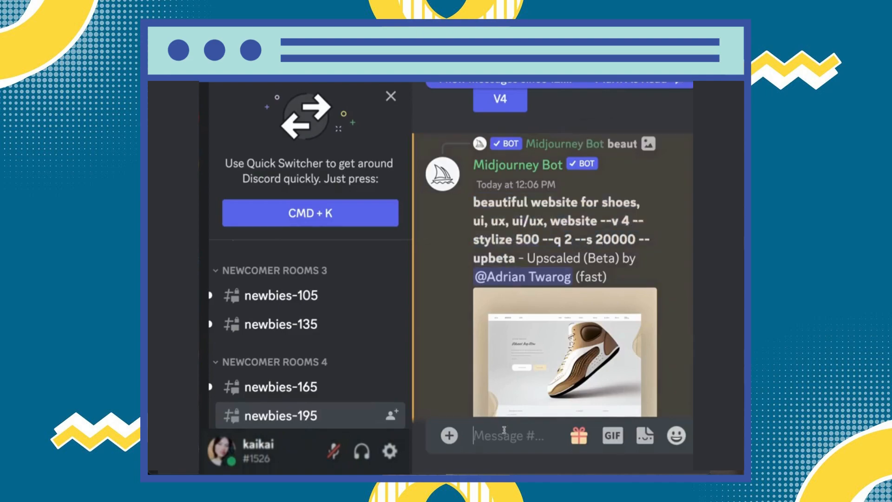
Start a new /imagine command in the newbies-195 channel and paste the copied prompt into it
{"action": "scroll", "coordinate": [521, 364], "scroll_direction": "down", "scroll_amount": 10}
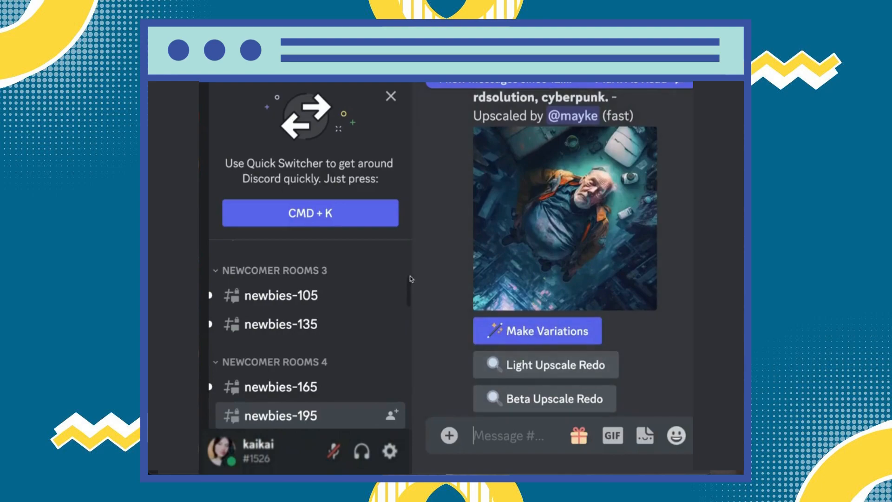
{"action": "key", "text": "super+minus"}
{"action": "key", "text": "super+minus"}
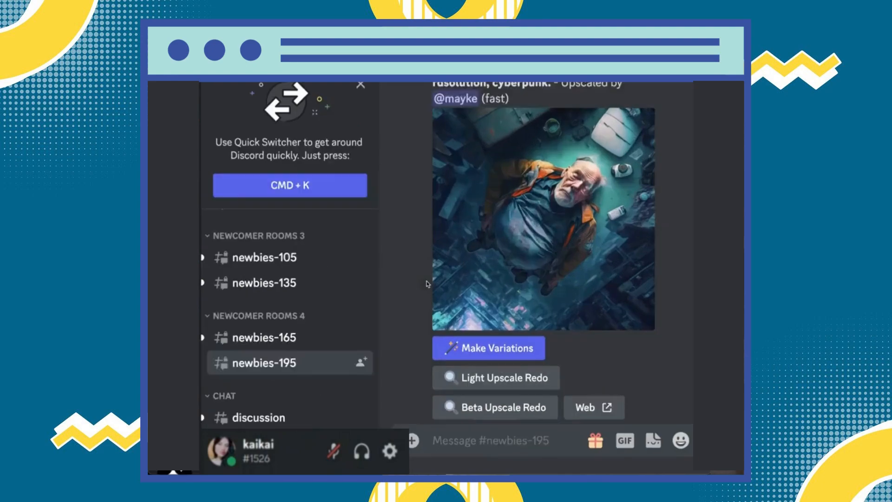
{"action": "scroll", "coordinate": [456, 400], "scroll_direction": "down", "scroll_amount": 10}
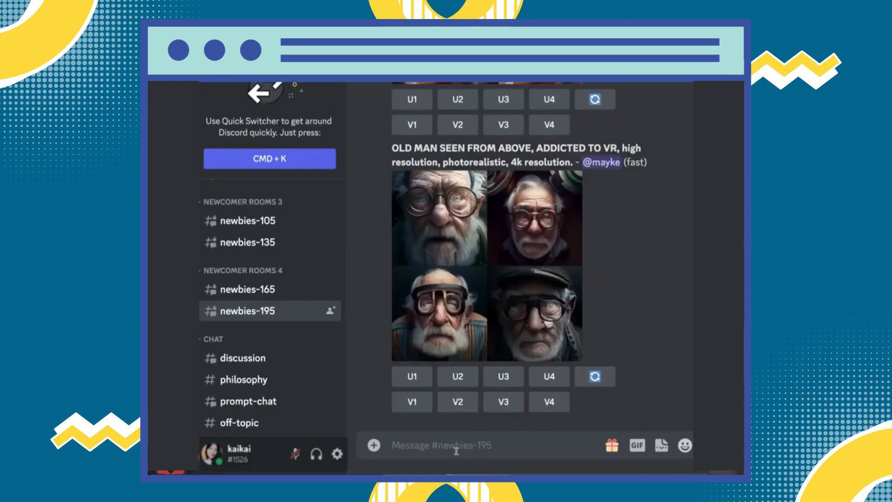
{"action": "type", "text": "/imag"}
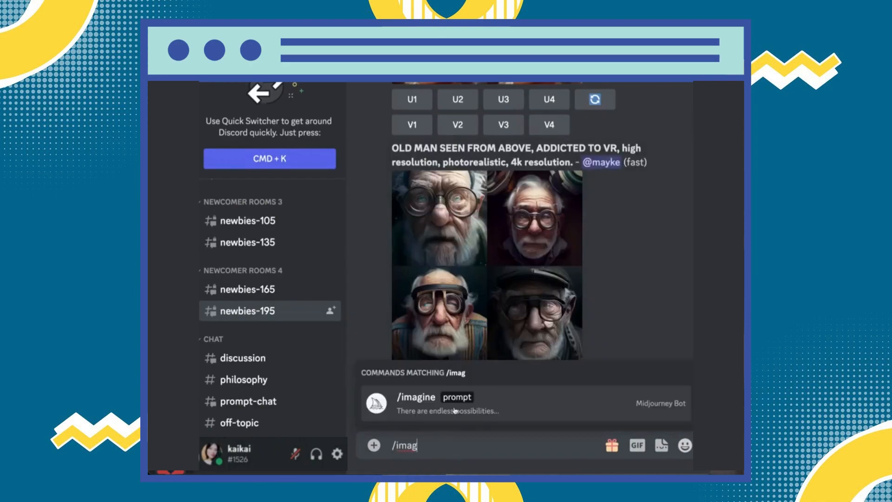
{"action": "key", "text": "Tab"}
{"action": "key", "text": "super+v"}
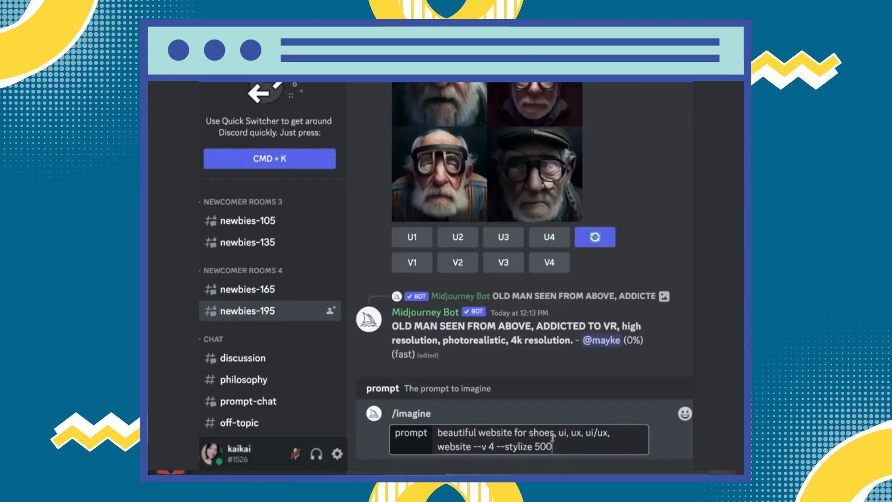
Insert "nike, red, blue, teal, yellow, running person," between "ui/ux," and "website" in the prompt
{"action": "left_click", "coordinate": [609, 433]}
{"action": "type", "text": "nike, "}
{"action": "type", "text": "red, blue g"}
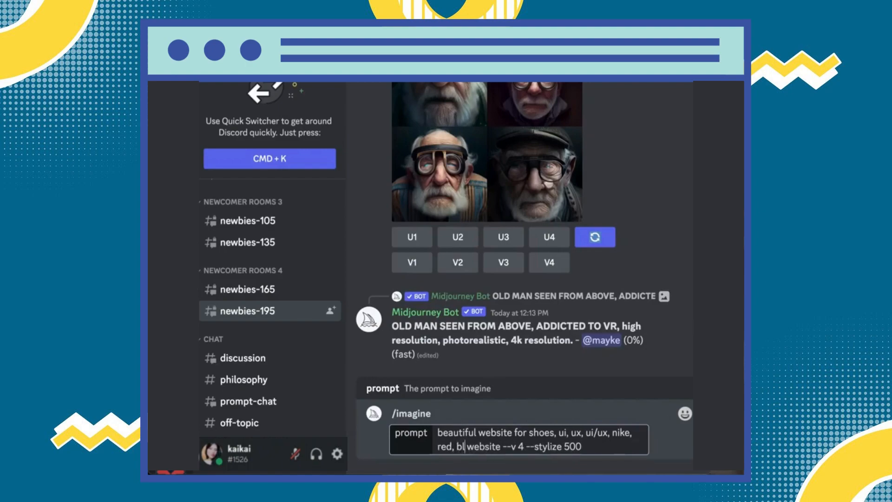
{"action": "type", "text": "reen,"}
{"action": "key", "text": "BackSpace"}
{"action": "key", "text": "BackSpace"}
{"action": "key", "text": "BackSpace"}
{"action": "key", "text": "BackSpace"}
{"action": "key", "text": "BackSpace"}
{"action": "key", "text": "BackSpace"}
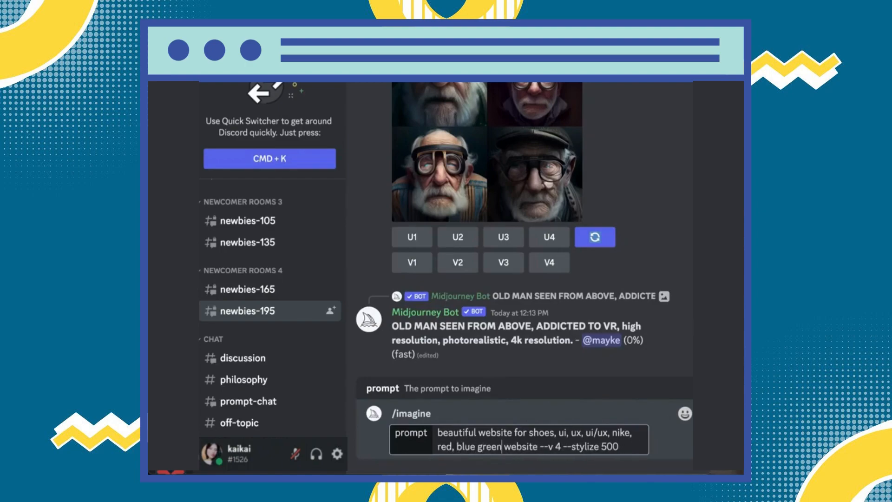
{"action": "key", "text": "BackSpace"}
{"action": "type", "text": ", teal, ye"}
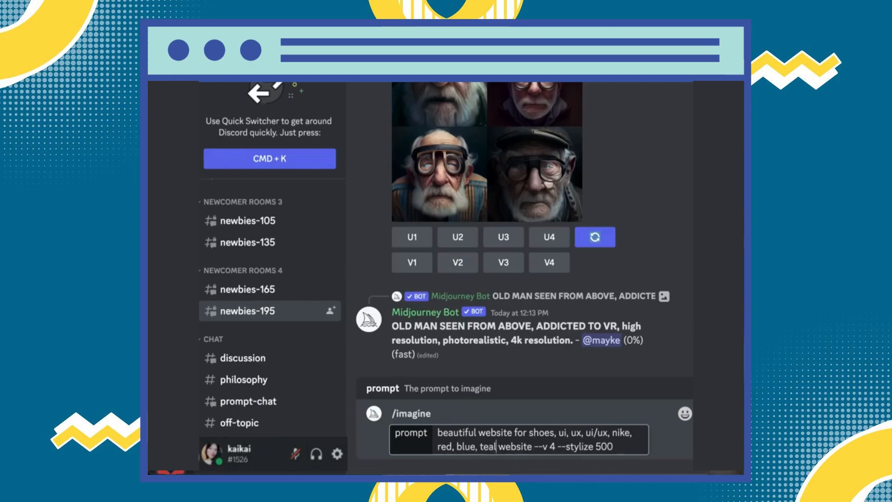
{"action": "type", "text": "llow, "}
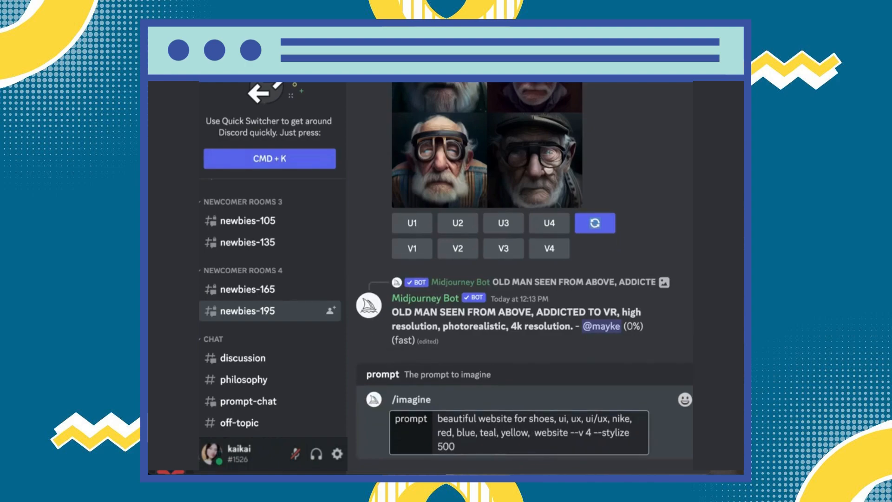
{"action": "type", "text": "running person"}
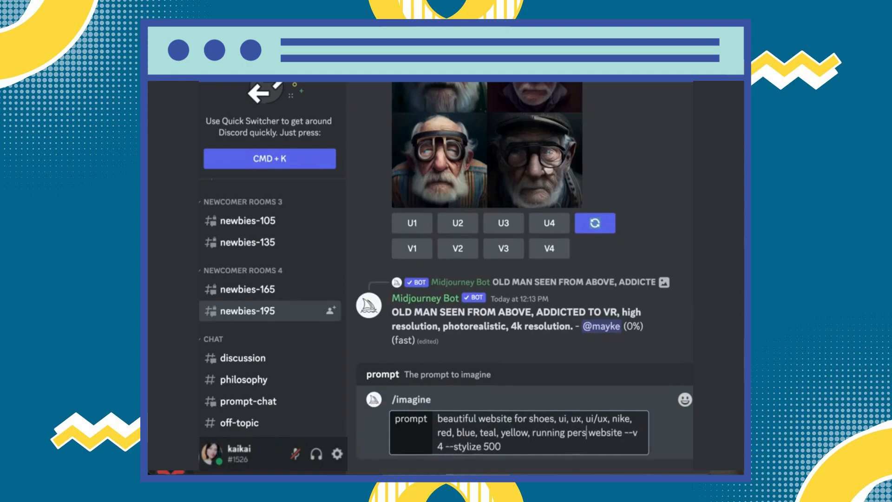
{"action": "type", "text": ","}
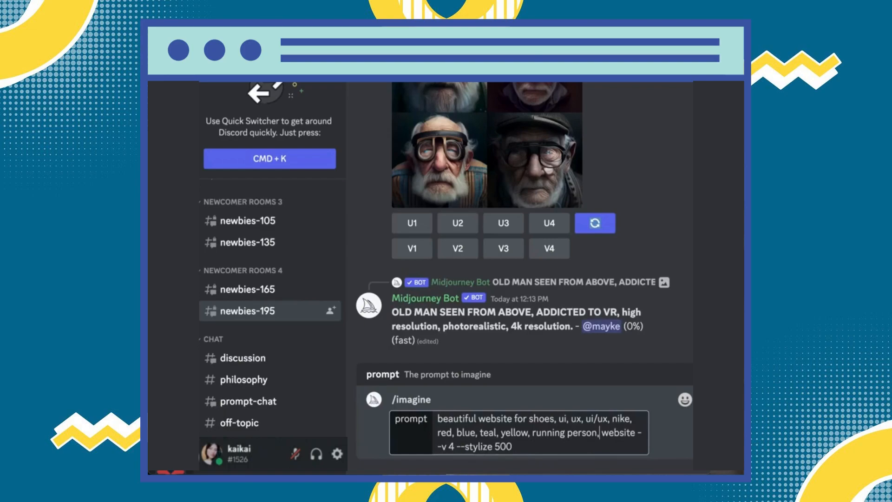
Set the prompt's stylize value to 750 and submit it
{"action": "left_click", "coordinate": [507, 446]}
{"action": "key", "text": "BackSpace"}
{"action": "key", "text": "BackSpace"}
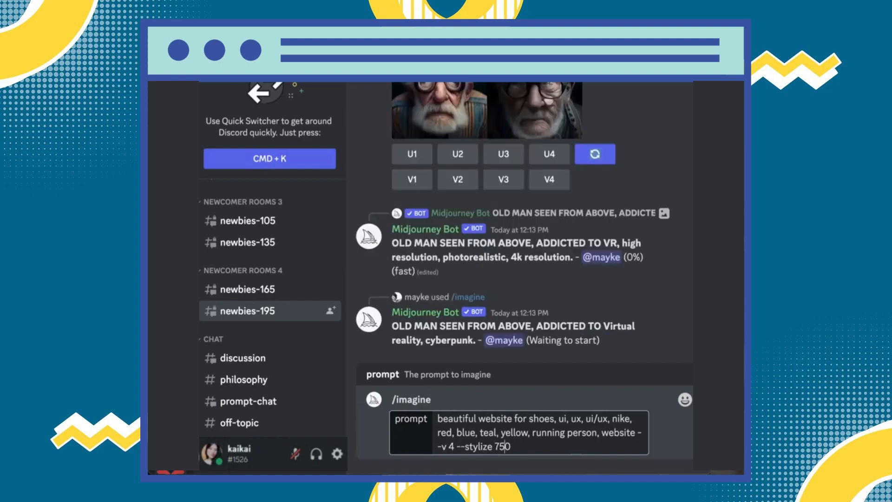
{"action": "key", "text": "Return"}
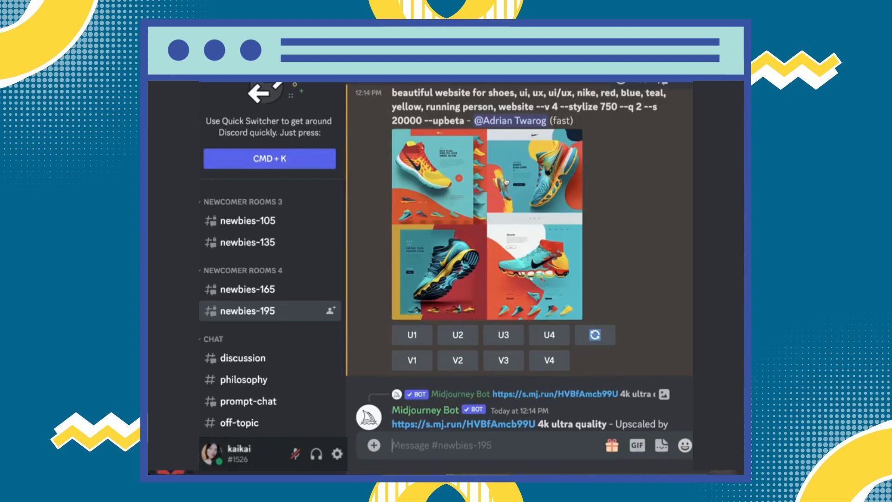
Generate variations of the fourth Nike shoe website design and examine the resulting images enlarged
{"action": "left_click", "coordinate": [507, 181]}
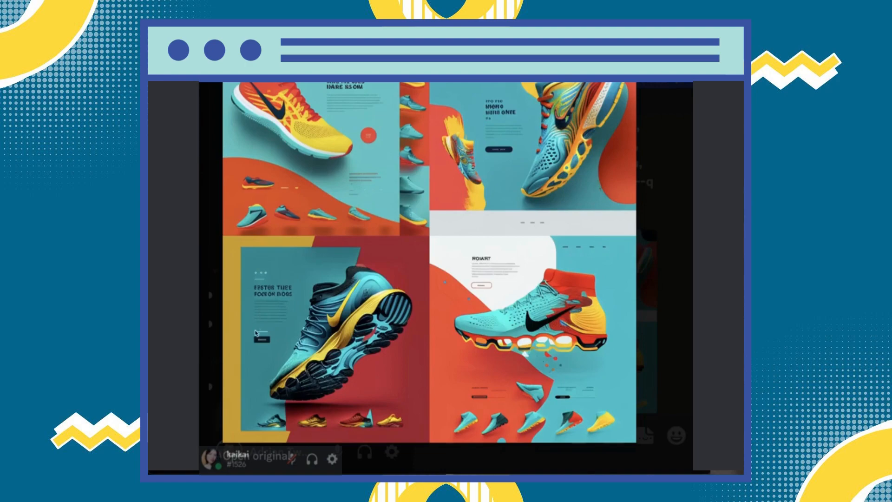
{"action": "left_click", "coordinate": [663, 298]}
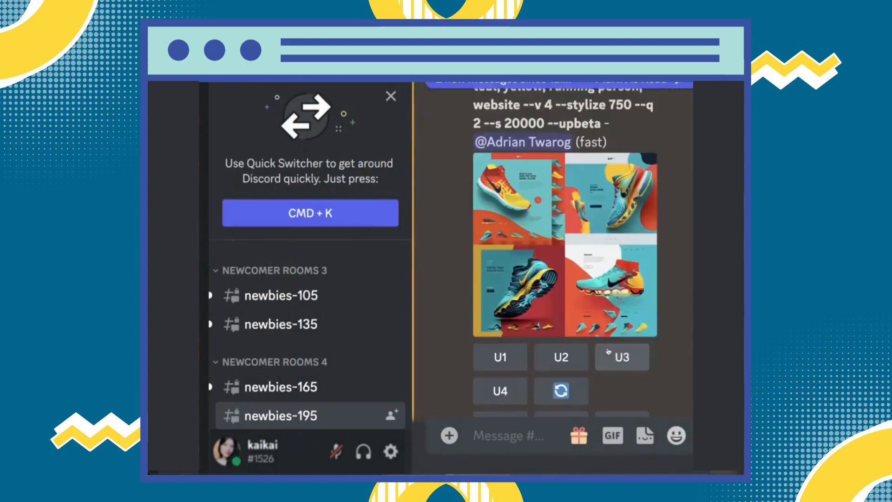
{"action": "scroll", "coordinate": [608, 353], "scroll_direction": "down", "scroll_amount": 2}
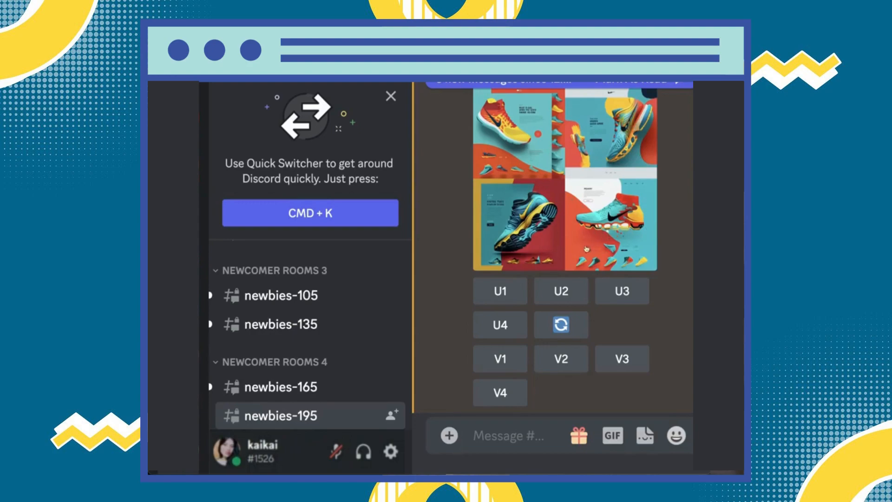
{"action": "left_click", "coordinate": [511, 386]}
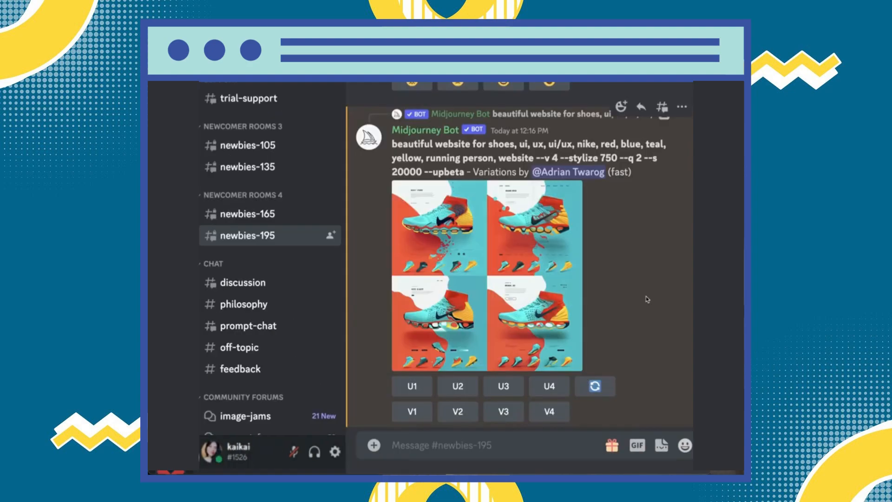
{"action": "left_click", "coordinate": [495, 287]}
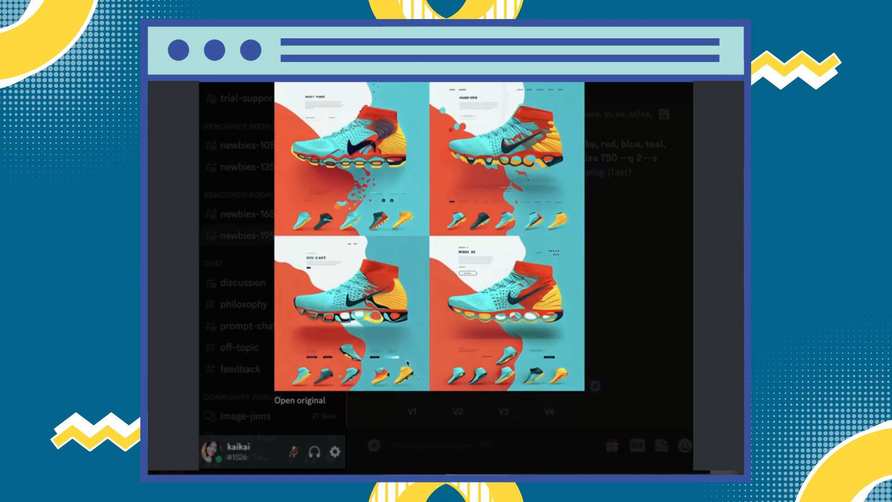
{"action": "left_click", "coordinate": [633, 133]}
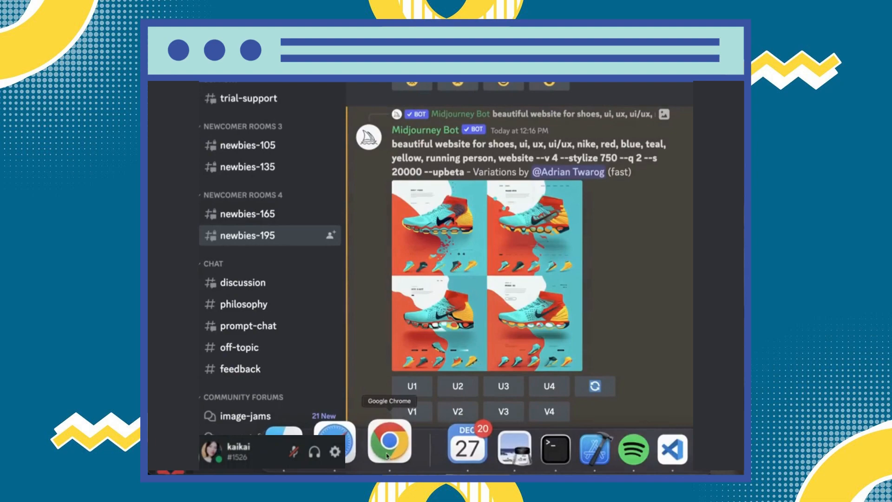
Switch to Google Chrome and copy the link address of the "Olla - Food Delivery Landing Page" image on Dribbble
{"action": "left_click", "coordinate": [387, 456]}
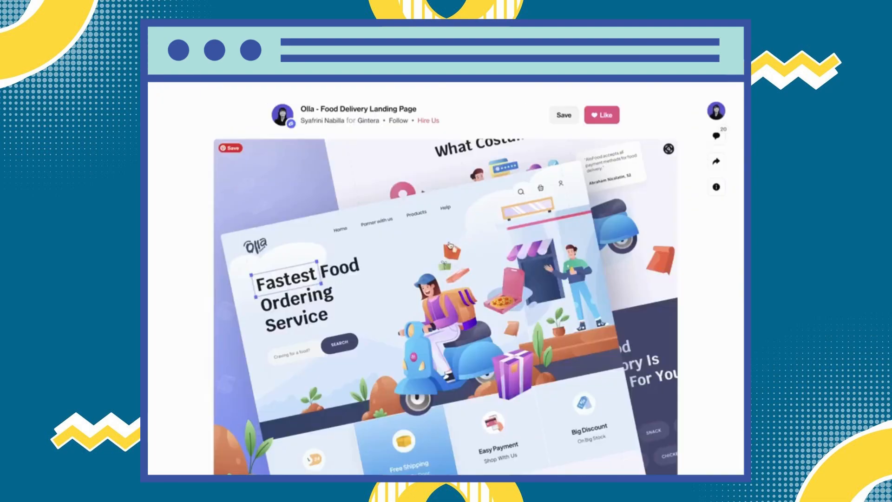
{"action": "right_click", "coordinate": [449, 242]}
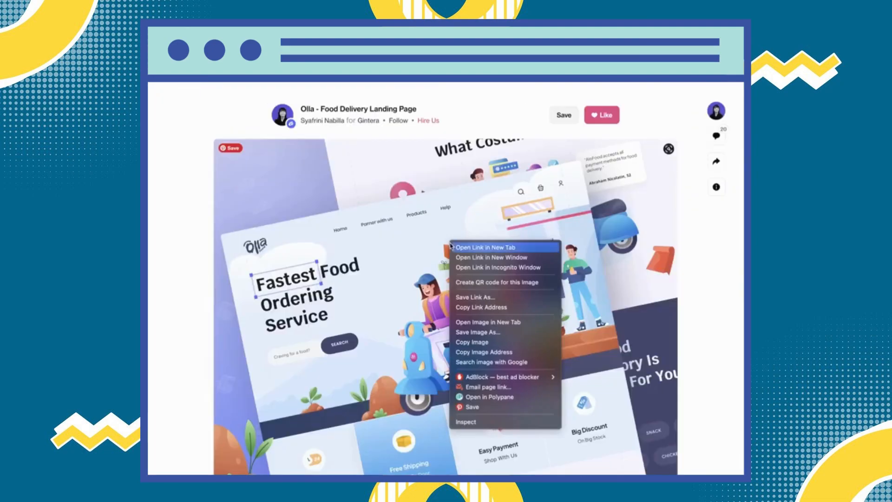
{"action": "left_click", "coordinate": [503, 312]}
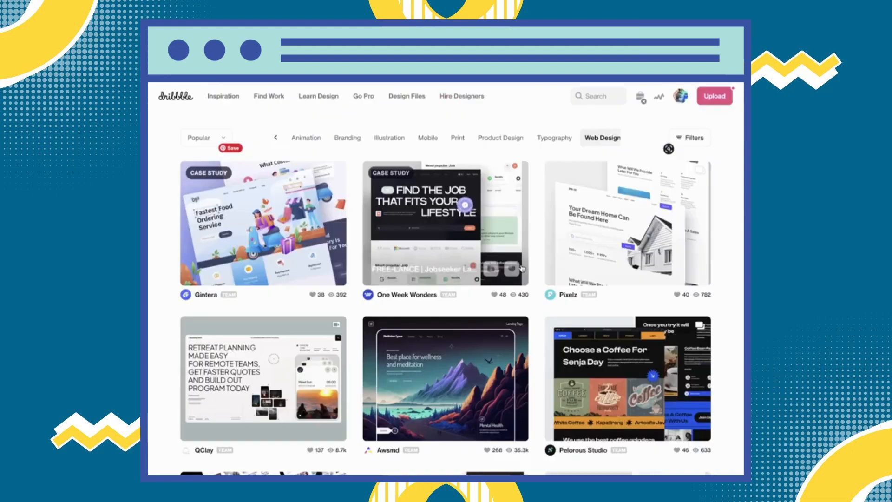
{"action": "left_click", "coordinate": [545, 326]}
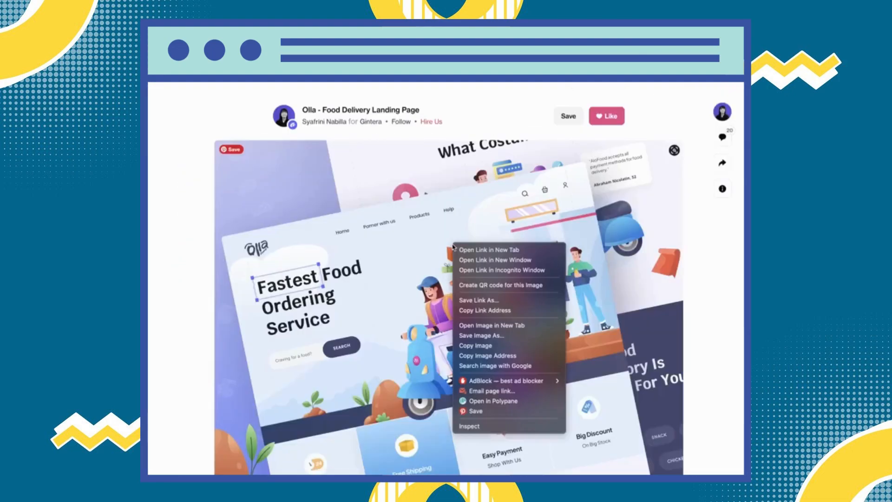
{"action": "left_click", "coordinate": [507, 310]}
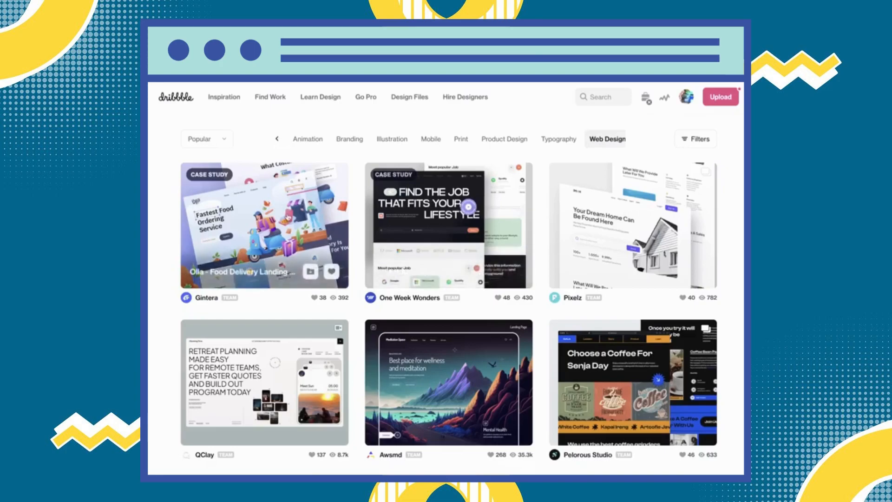
Switch to Discord and submit the /imagine prompt "beatiful website about shoes" in the newbies-195 channel
{"action": "left_click", "coordinate": [288, 216]}
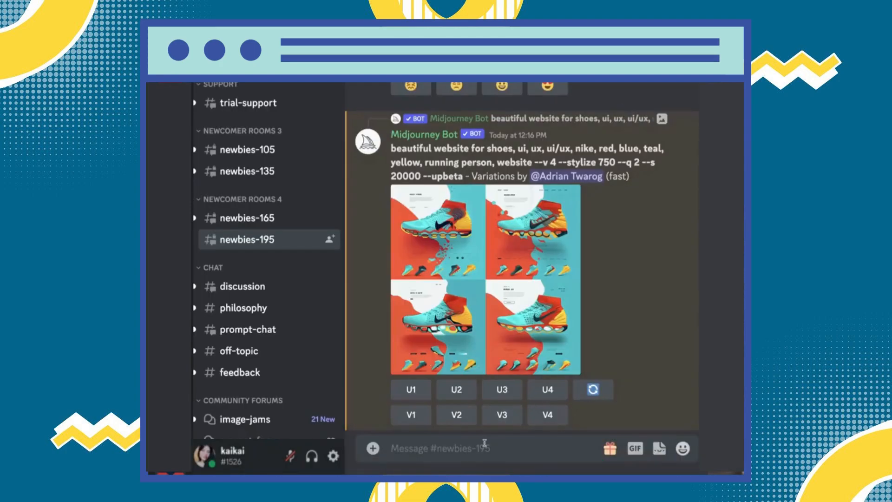
{"action": "key", "text": "super+v"}
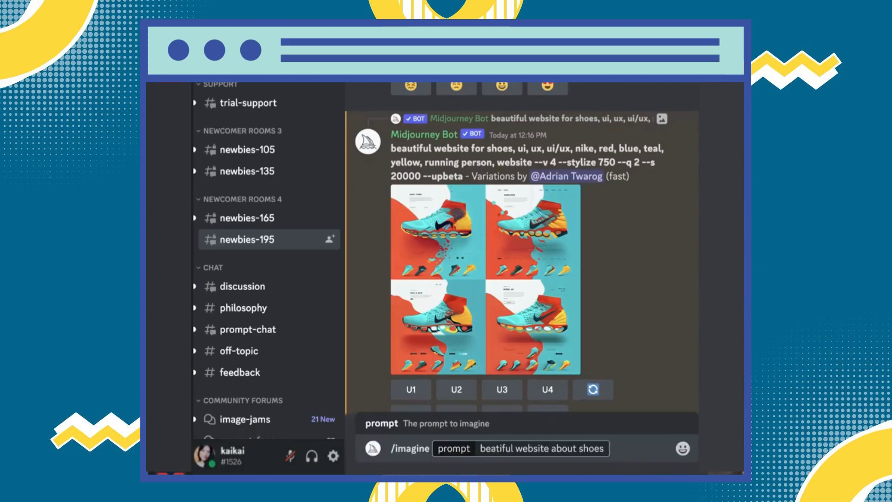
{"action": "key", "text": "Return"}
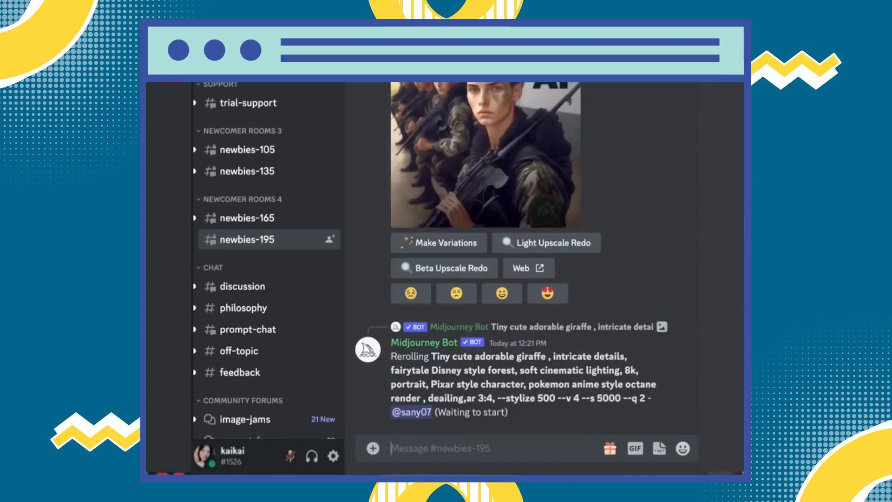
Start a new /imagine prompt with the copied Dribbble image address as its reference
{"action": "type", "text": "/image"}
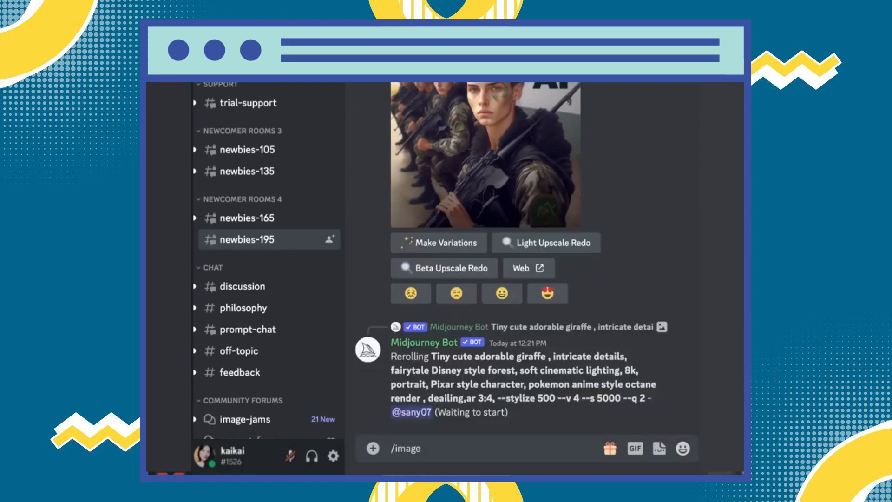
{"action": "key", "text": "BackSpace"}
{"action": "key", "text": "BackSpace"}
{"action": "key", "text": "BackSpace"}
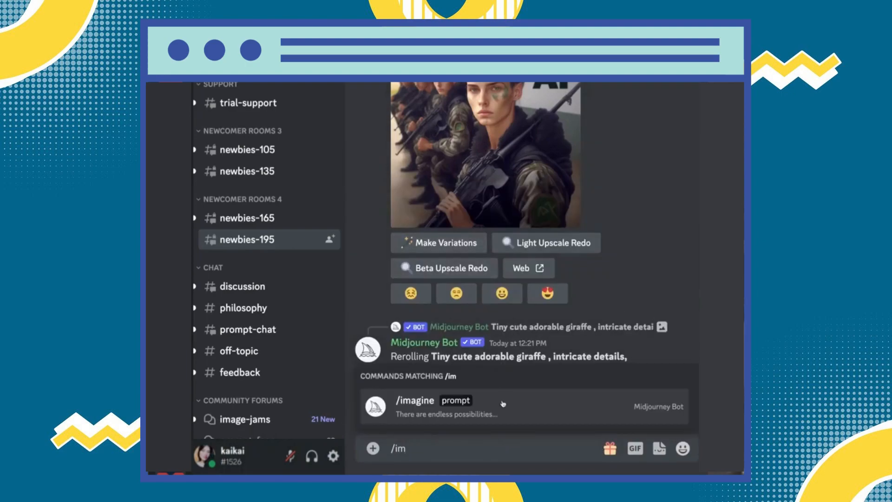
{"action": "left_click", "coordinate": [542, 411]}
{"action": "key", "text": "ctrl+v"}
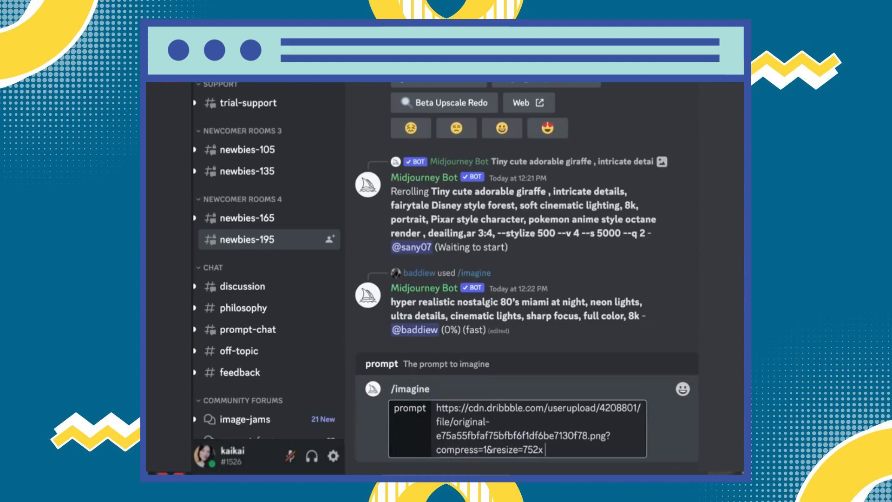
Add "beautiful website shoes, nike, ui, ux, website, teal, yellow, green" after the image address in the prompt
{"action": "type", "text": "beautiful web"}
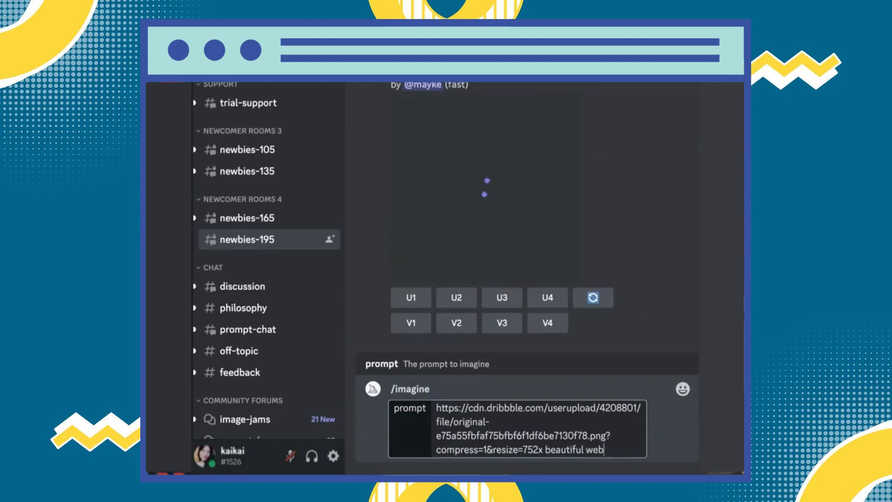
{"action": "type", "text": "site shoes,"}
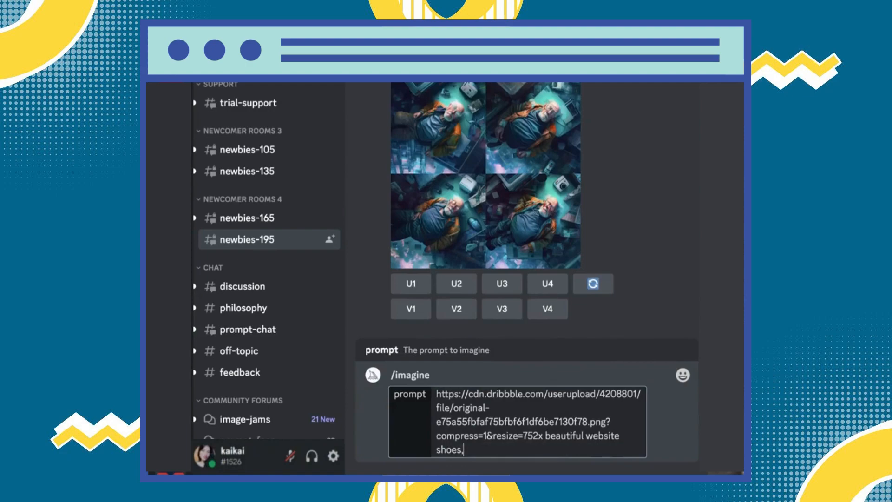
{"action": "type", "text": " nike, ui, ux, website, r"}
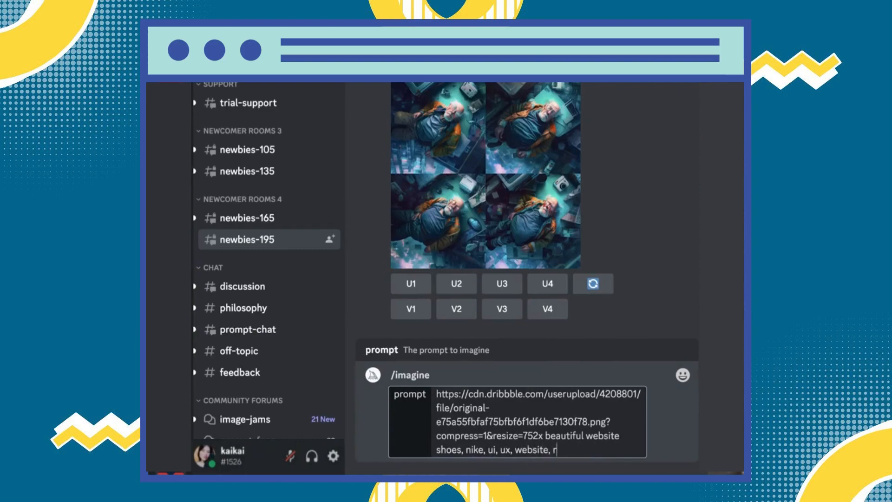
{"action": "type", "text": "ed"}
{"action": "key", "text": "BackSpace"}
{"action": "key", "text": "BackSpace"}
{"action": "key", "text": "BackSpace"}
{"action": "type", "text": "teal, yellow, green,"}
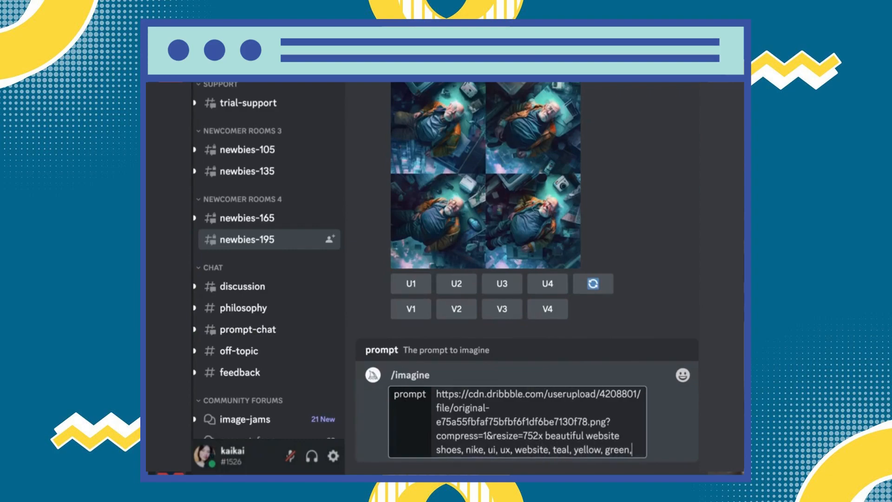
Remove the prompt's trailing comma, add the --v 4 parameter and submit it
{"action": "key", "text": "BackSpace"}
{"action": "key", "text": "BackSpace"}
{"action": "type", "text": "--v44"}
{"action": "key", "text": "Return"}
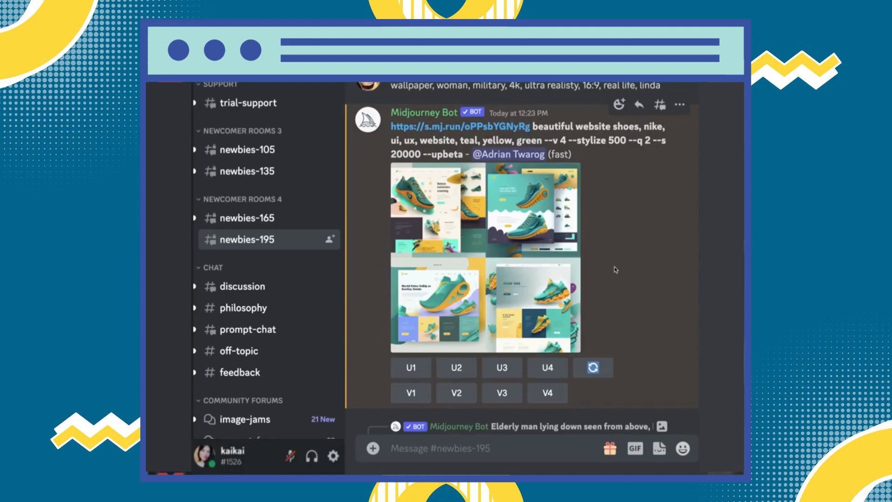
Upscale the first of the teal and yellow shoe website designs and view the upscaled image enlarged
{"action": "left_click", "coordinate": [510, 255]}
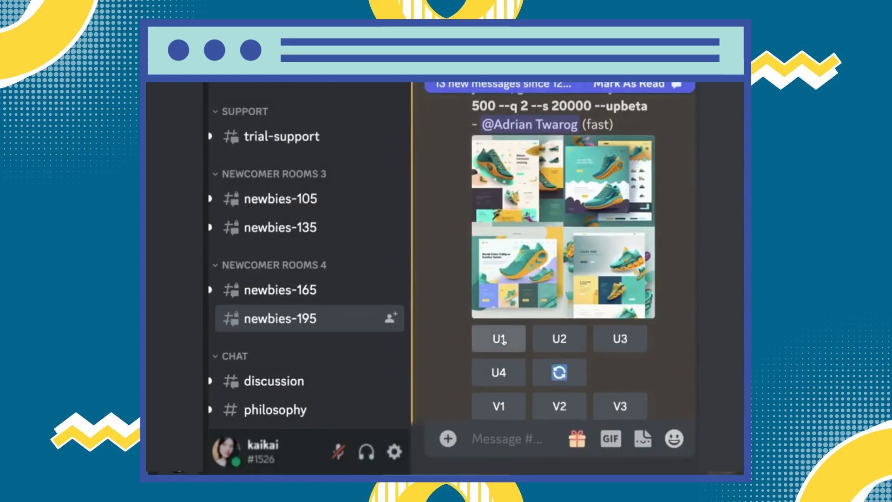
{"action": "left_click", "coordinate": [503, 342]}
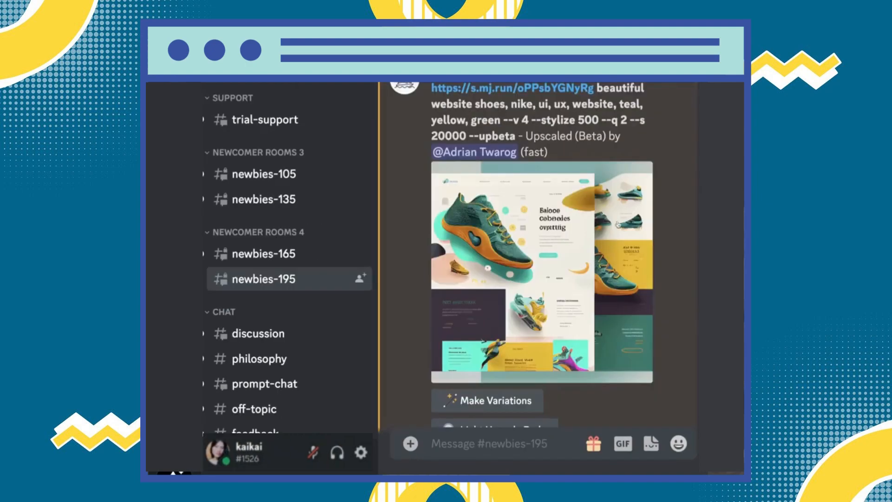
{"action": "left_click", "coordinate": [592, 235]}
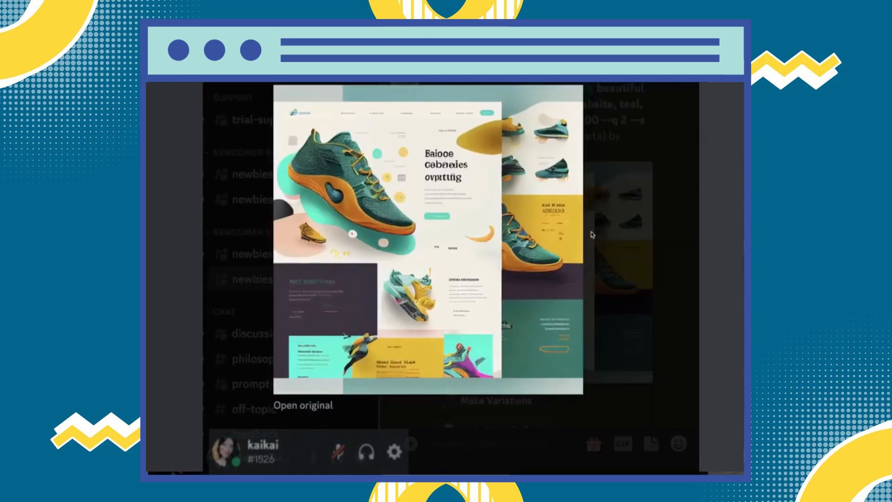
{"action": "key", "text": "super+plus"}
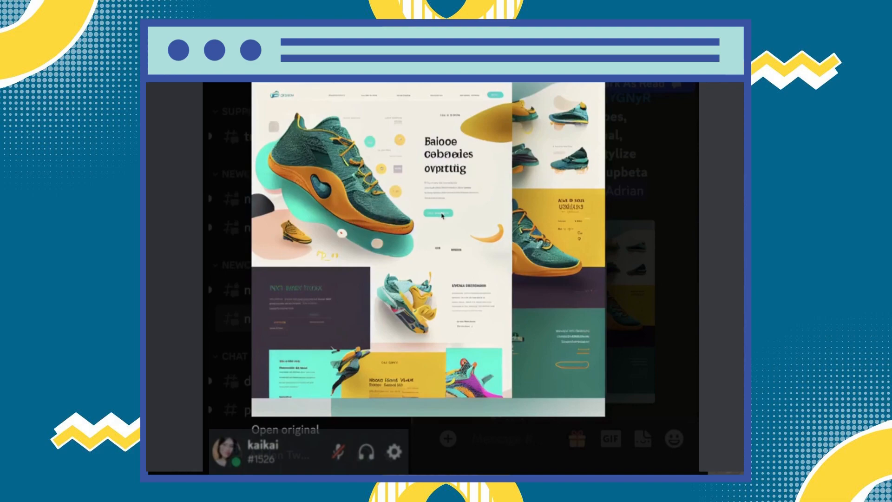
Save the enlarged shoe website image to the Downloads folder
{"action": "right_click", "coordinate": [428, 238]}
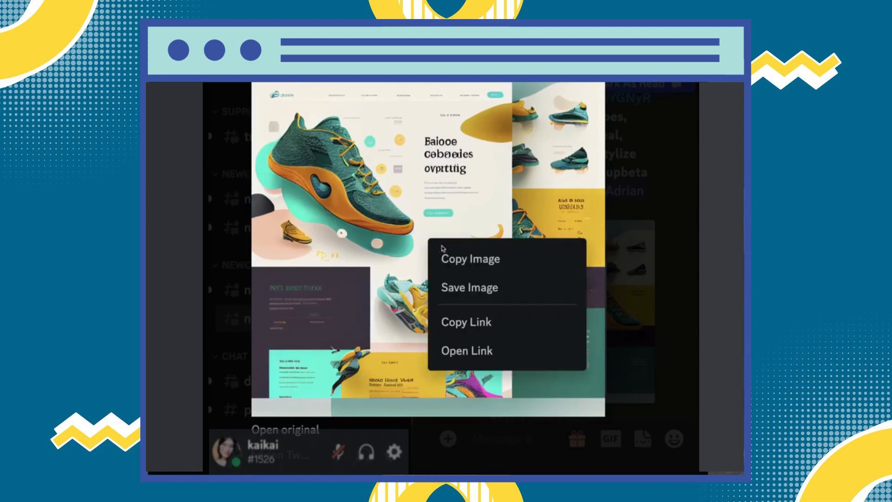
{"action": "left_click", "coordinate": [482, 289]}
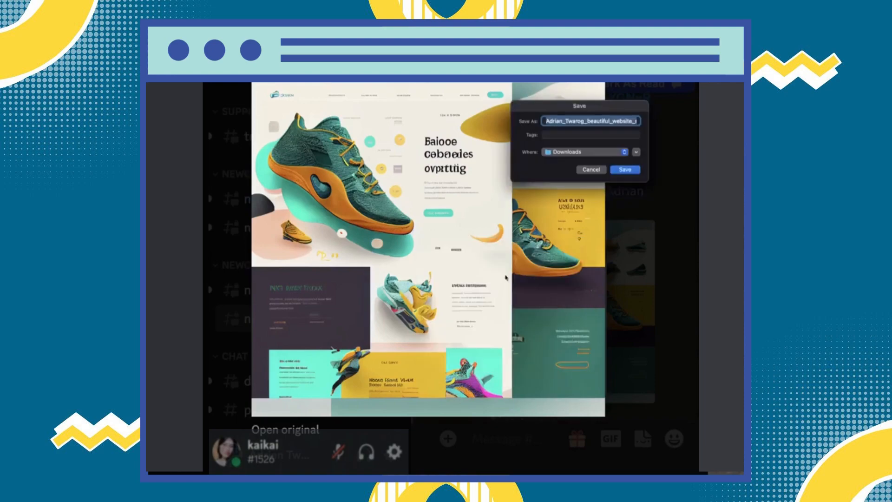
{"action": "left_click", "coordinate": [625, 171]}
{"action": "left_click", "coordinate": [600, 242]}
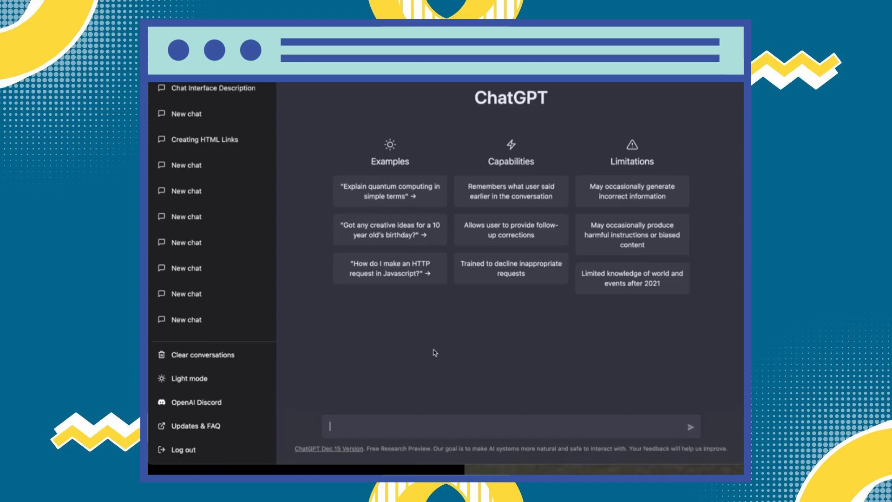
In ChatGPT, begin a request with "give me the broad outline for a website for shoes including"
{"action": "type", "text": "give me the broad outline for  a"}
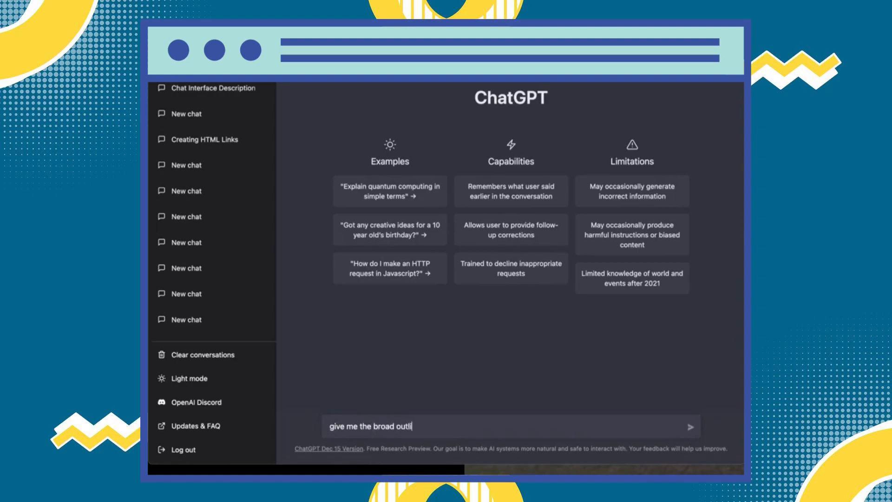
{"action": "key", "text": "BackSpace"}
{"action": "key", "text": "BackSpace"}
{"action": "type", "text": "a website for shoes including"}
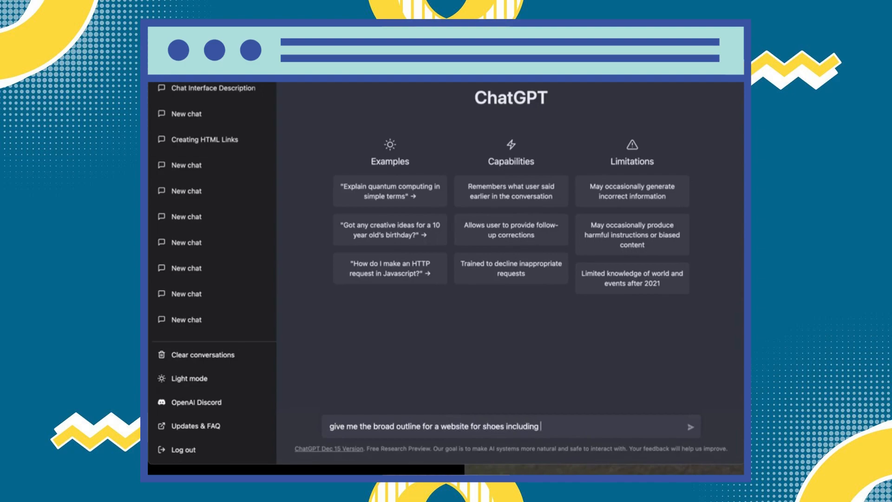
Complete the request with "hero title, tagline, call to action button, section for features and details about the shoes" and send it
{"action": "type", "text": " hero tittl"}
{"action": "key", "text": "BackSpace"}
{"action": "key", "text": "BackSpace"}
{"action": "type", "text": "le, tagline, call to action button, "}
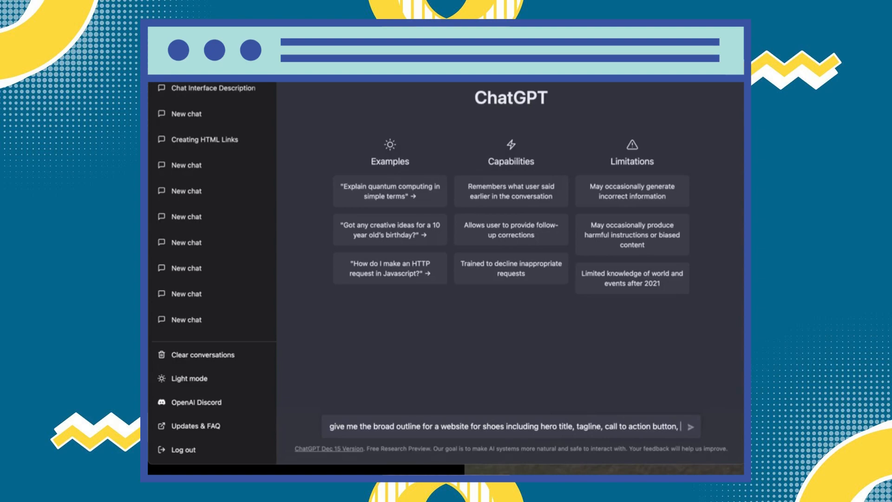
{"action": "type", "text": "section for"}
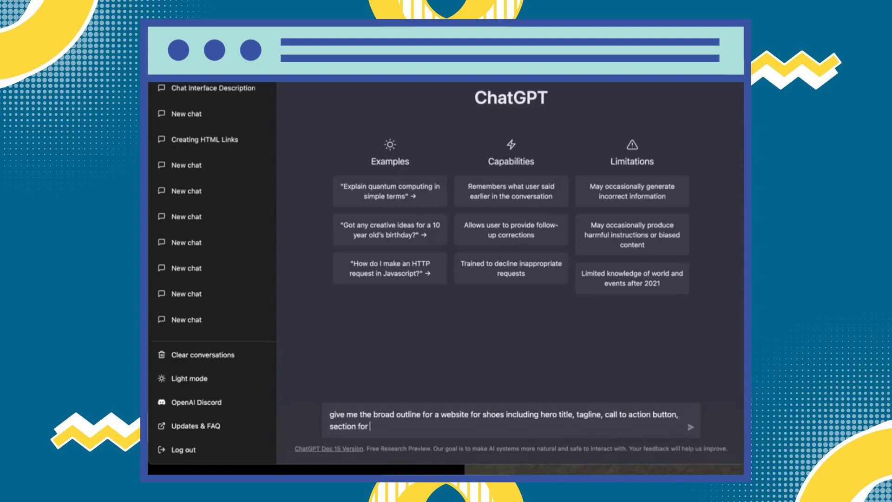
{"action": "type", "text": " features and details about "}
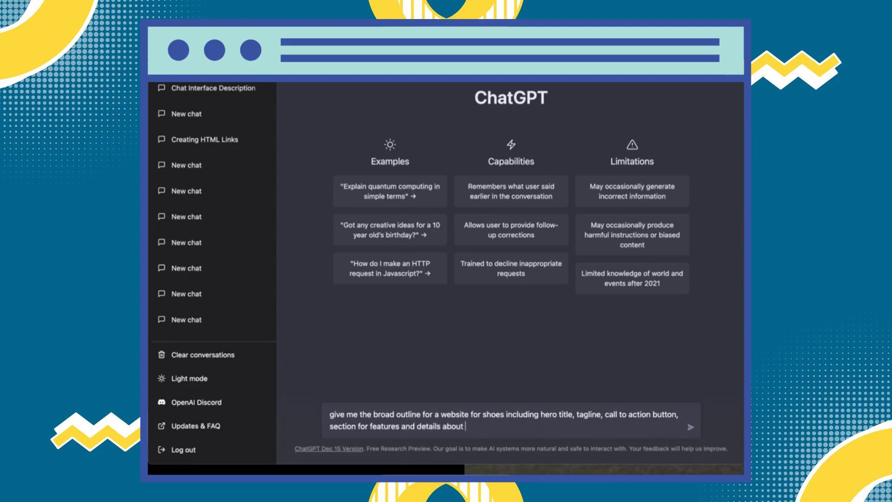
{"action": "type", "text": "the shoes"}
{"action": "key", "text": "Return"}
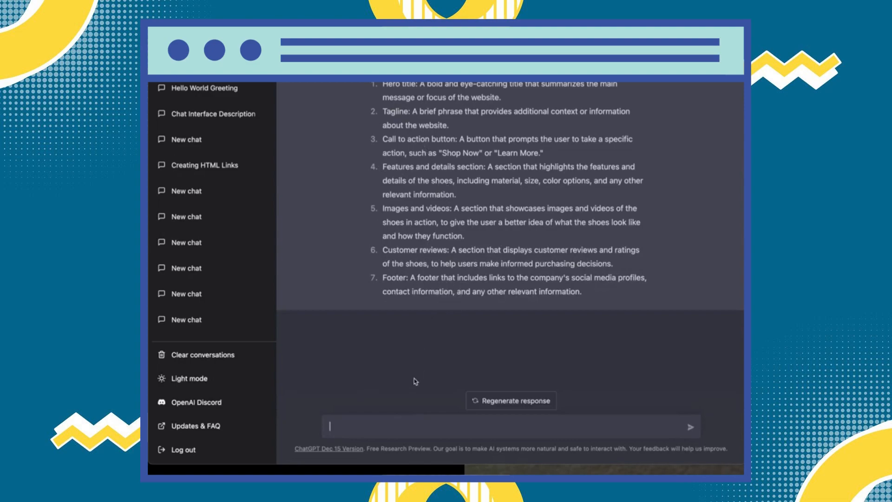
Send the follow-up "Please provide content for reach one of these that I can copy paste straight into a website"
{"action": "type", "text": "Please provide content for rea"}
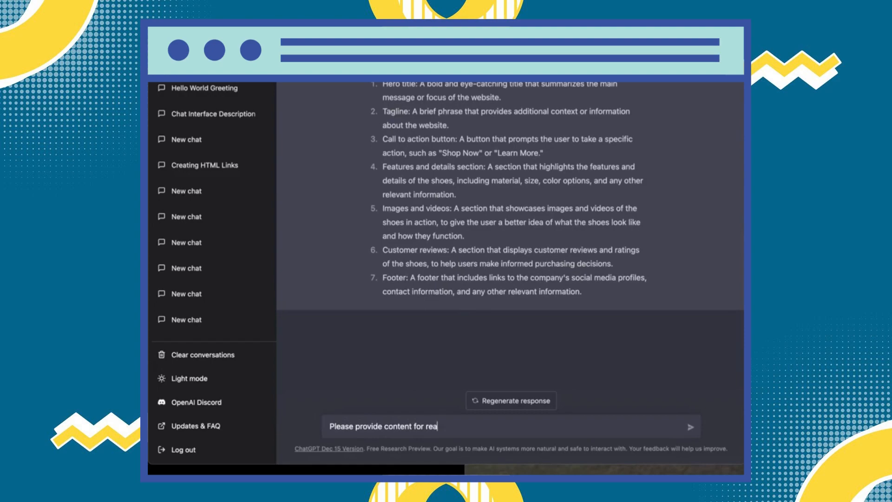
{"action": "type", "text": "ch one of these that I can copy paste s"}
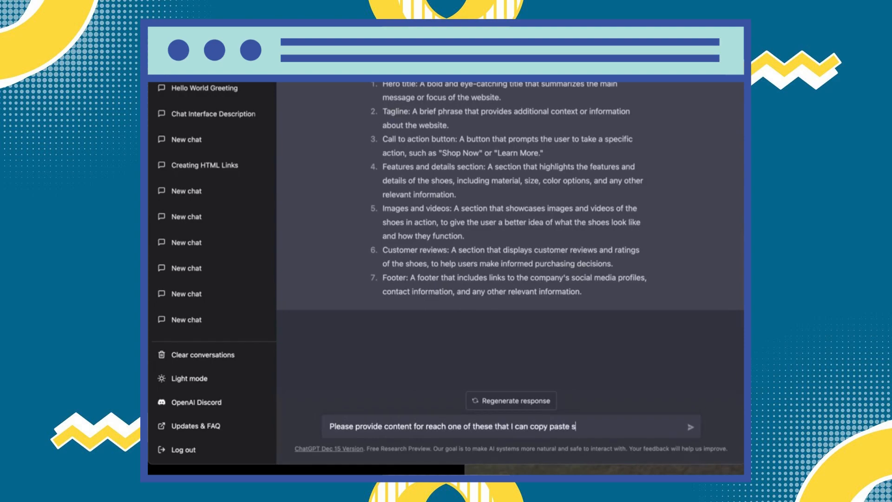
{"action": "type", "text": "traight into a website"}
{"action": "key", "text": "Return"}
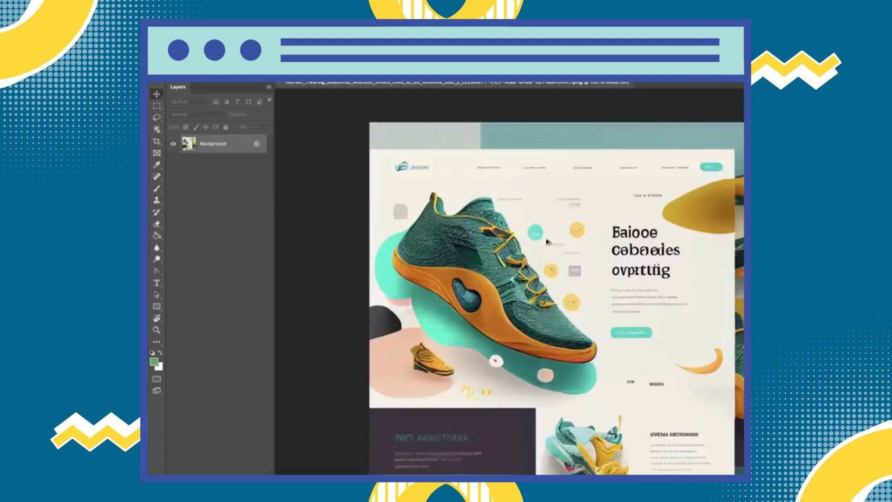
In Photoshop, crop the shoe website image to its hero section, cutting off the navigation bar, the outer right edge and the lower sections
{"action": "scroll", "coordinate": [548, 242], "scroll_direction": "up", "scroll_amount": 3}
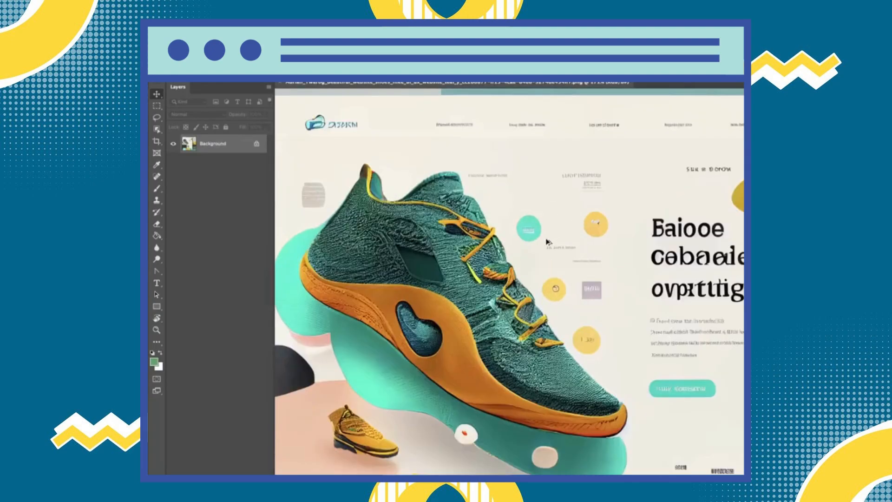
{"action": "scroll", "coordinate": [547, 242], "scroll_direction": "down", "scroll_amount": 3}
{"action": "left_click", "coordinate": [155, 130]}
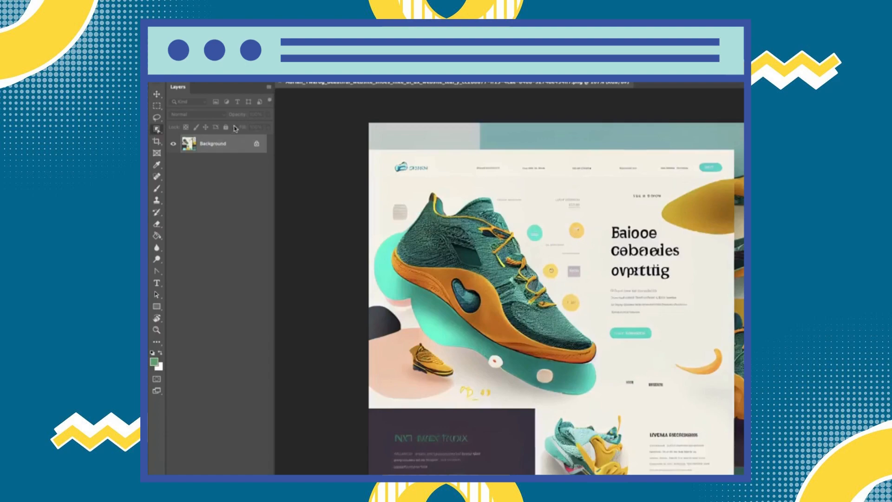
{"action": "left_click", "coordinate": [156, 141]}
{"action": "left_click_drag", "start_coordinate": [617, 118], "coordinate": [625, 149]}
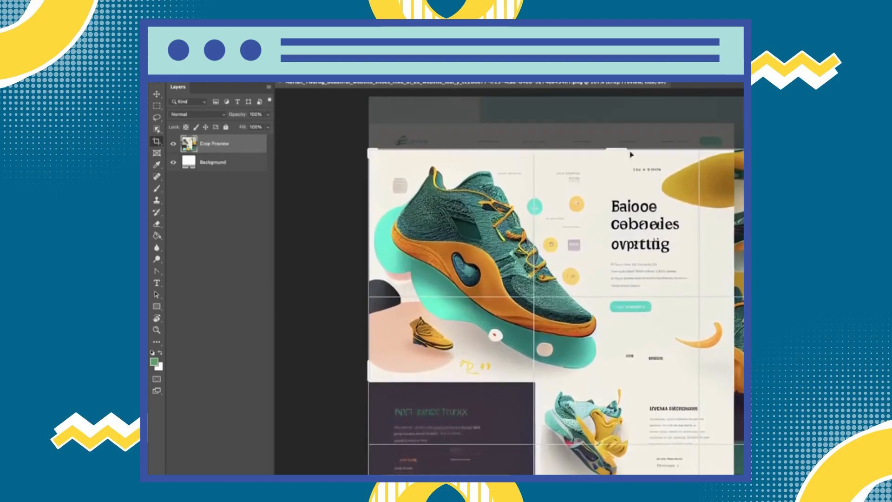
{"action": "left_click_drag", "start_coordinate": [866, 371], "coordinate": [800, 370]}
{"action": "scroll", "coordinate": [721, 392], "scroll_direction": "down", "scroll_amount": 8}
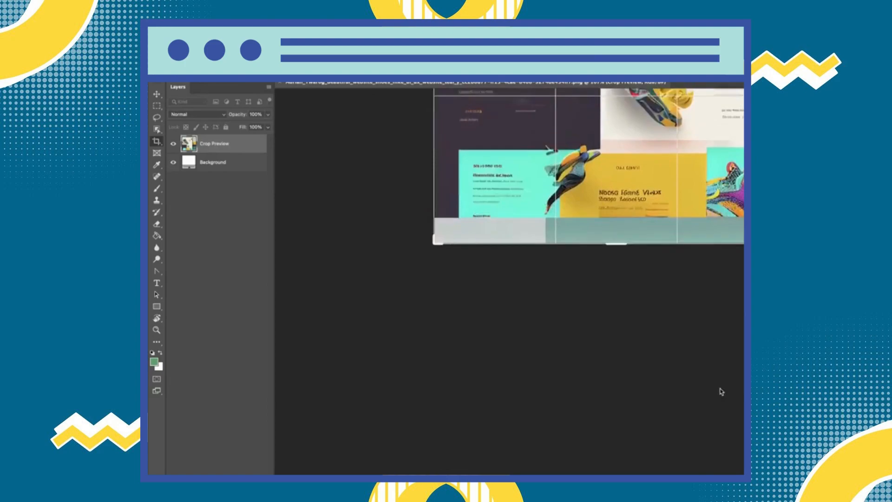
{"action": "scroll", "coordinate": [711, 392], "scroll_direction": "up", "scroll_amount": 7}
{"action": "scroll", "coordinate": [687, 397], "scroll_direction": "down", "scroll_amount": 3}
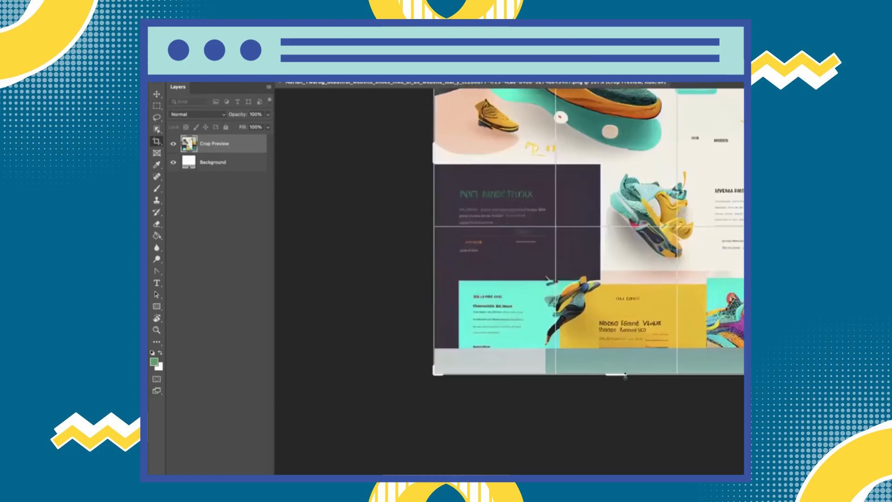
{"action": "left_click_drag", "start_coordinate": [624, 374], "coordinate": [608, 268]}
{"action": "key", "text": "Return"}
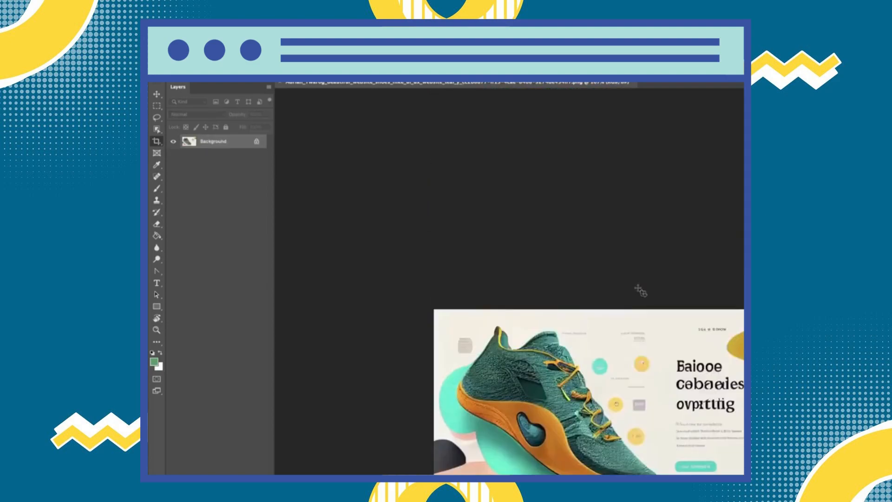
Remove the three-line headline beside the shoe with the Spot Healing Brush, reducing the brush size along the way
{"action": "scroll", "coordinate": [741, 237], "scroll_direction": "up", "scroll_amount": 10}
{"action": "scroll", "coordinate": [733, 255], "scroll_direction": "down", "scroll_amount": 8}
{"action": "scroll", "coordinate": [738, 202], "scroll_direction": "up", "scroll_amount": 3}
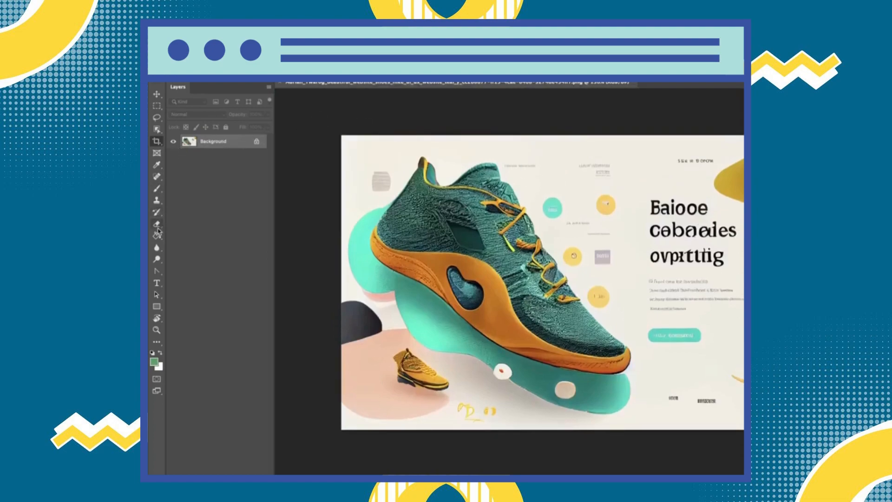
{"action": "right_click", "coordinate": [157, 248]}
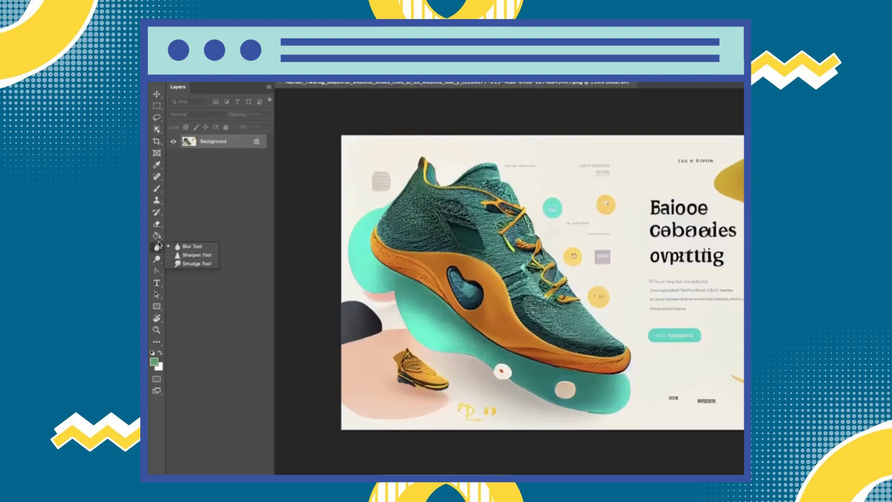
{"action": "left_click", "coordinate": [156, 176]}
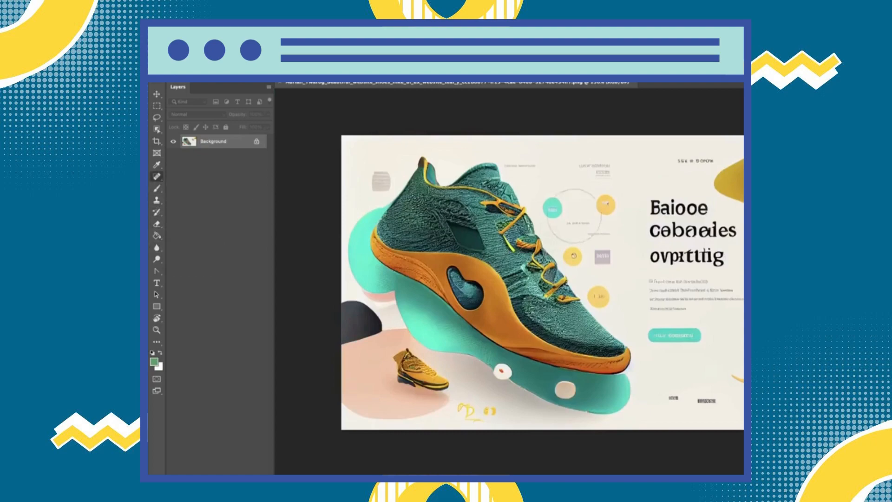
{"action": "left_click", "coordinate": [666, 218]}
{"action": "left_click", "coordinate": [686, 221]}
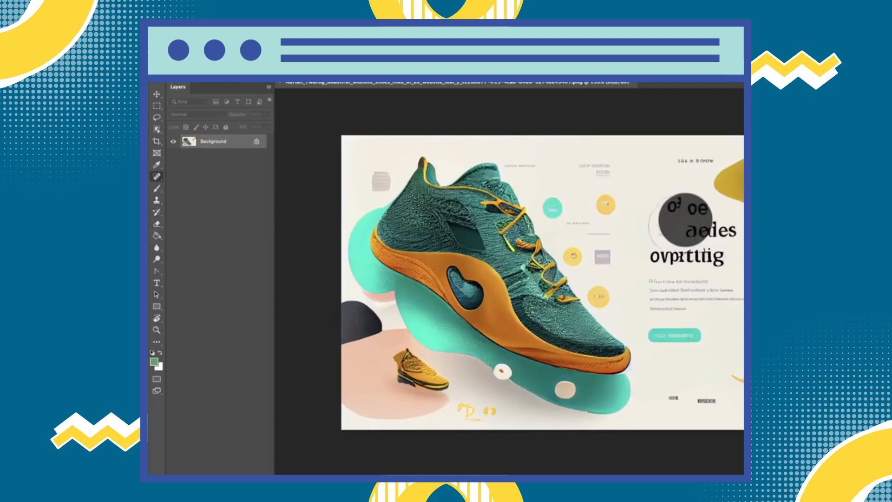
{"action": "right_click", "coordinate": [671, 222]}
{"action": "mouse_move", "coordinate": [750, 240]}
{"action": "left_mouse_down"}
{"action": "mouse_move", "coordinate": [725, 240]}
{"action": "mouse_move", "coordinate": [737, 241]}
{"action": "left_mouse_up"}
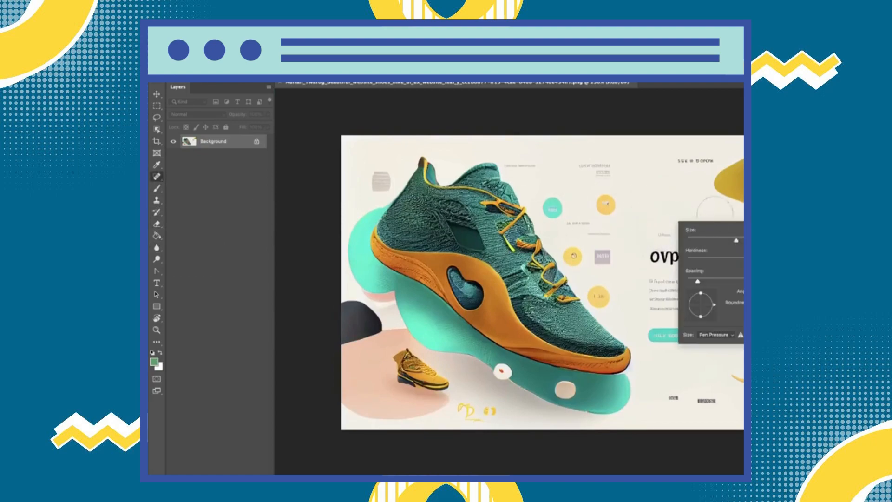
{"action": "left_click", "coordinate": [709, 213]}
{"action": "left_click", "coordinate": [715, 228]}
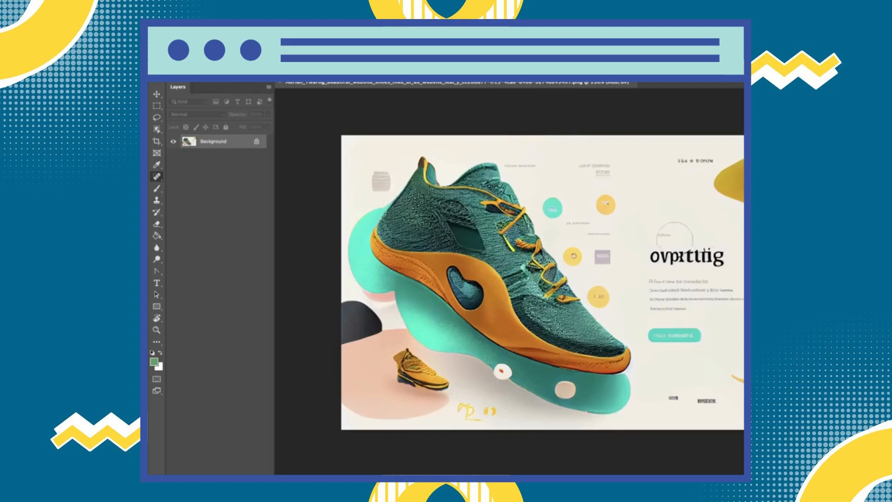
{"action": "left_click_drag", "start_coordinate": [659, 257], "coordinate": [727, 256]}
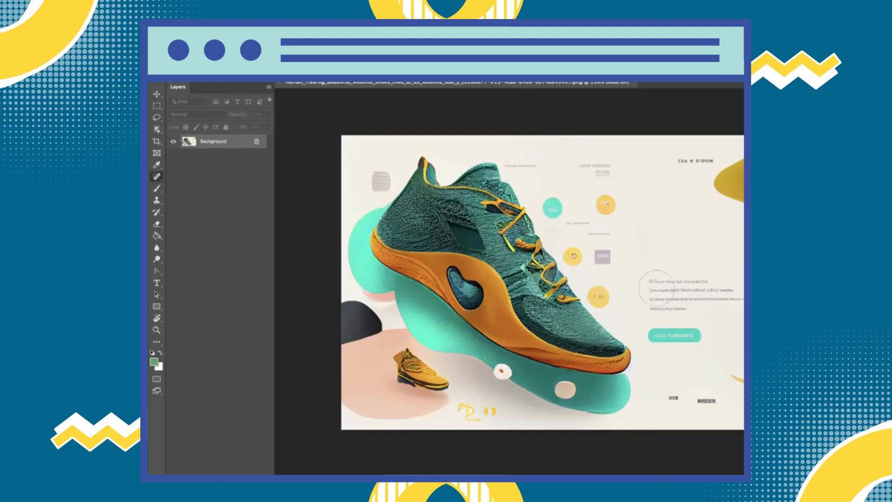
Remove the small paragraph and the teal call-to-action button beside the shoe with the Spot Healing Brush
{"action": "left_click_drag", "start_coordinate": [657, 290], "coordinate": [728, 290]}
{"action": "left_click", "coordinate": [675, 302]}
{"action": "left_click", "coordinate": [687, 302]}
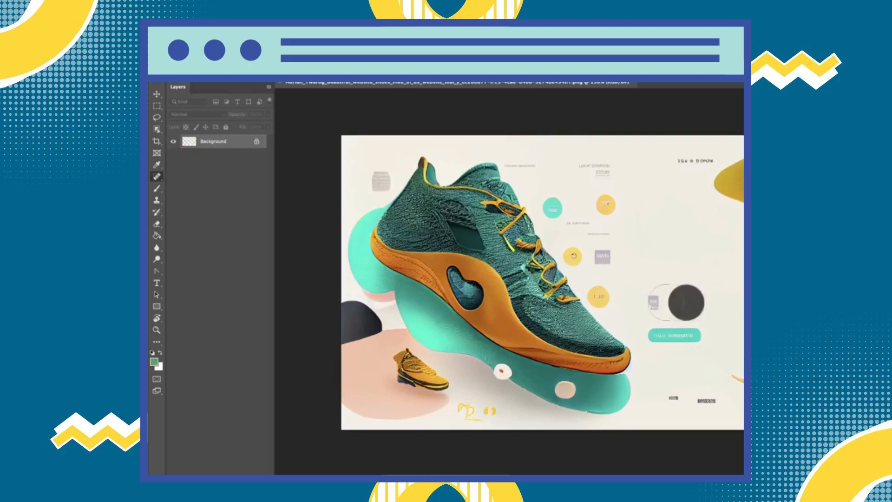
{"action": "left_click", "coordinate": [659, 302]}
{"action": "left_click_drag", "start_coordinate": [642, 335], "coordinate": [723, 335]}
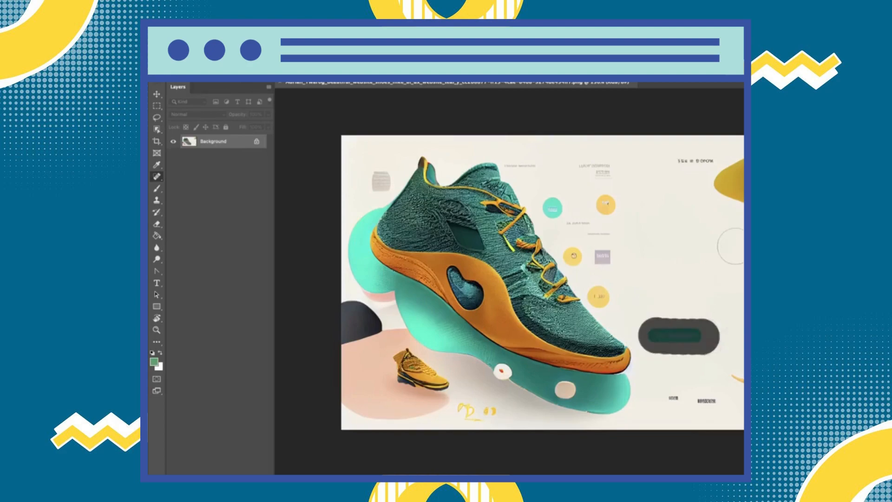
Heal away the small label above the former headline, the captions above the shoe and the grey icon near its heel
{"action": "left_click", "coordinate": [687, 158]}
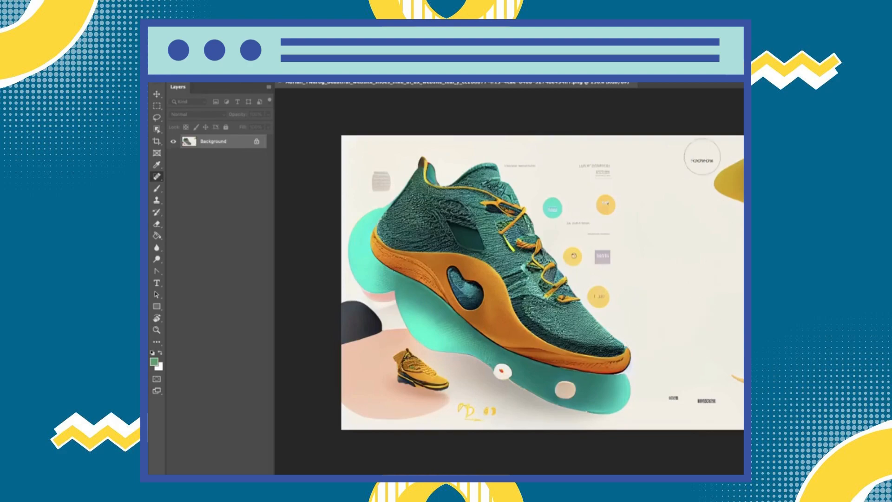
{"action": "left_click", "coordinate": [703, 156]}
{"action": "left_click", "coordinate": [589, 160]}
{"action": "left_click", "coordinate": [604, 166]}
{"action": "left_click", "coordinate": [531, 156]}
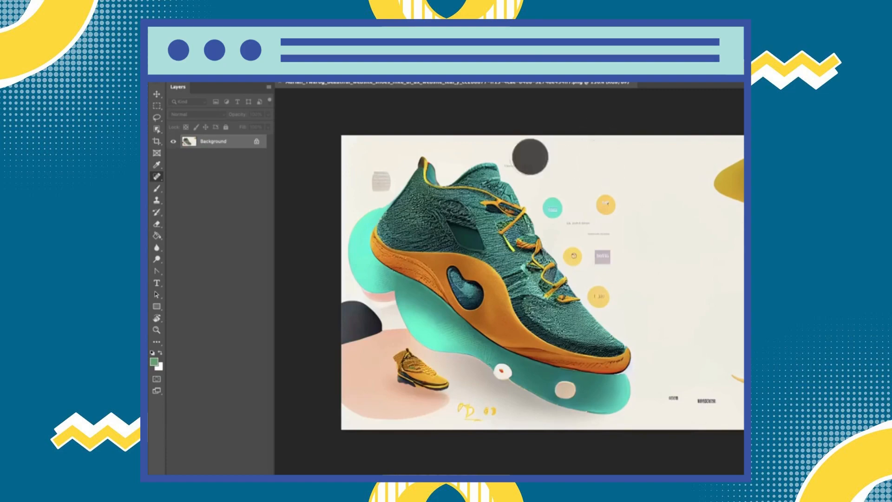
{"action": "left_click", "coordinate": [379, 177]}
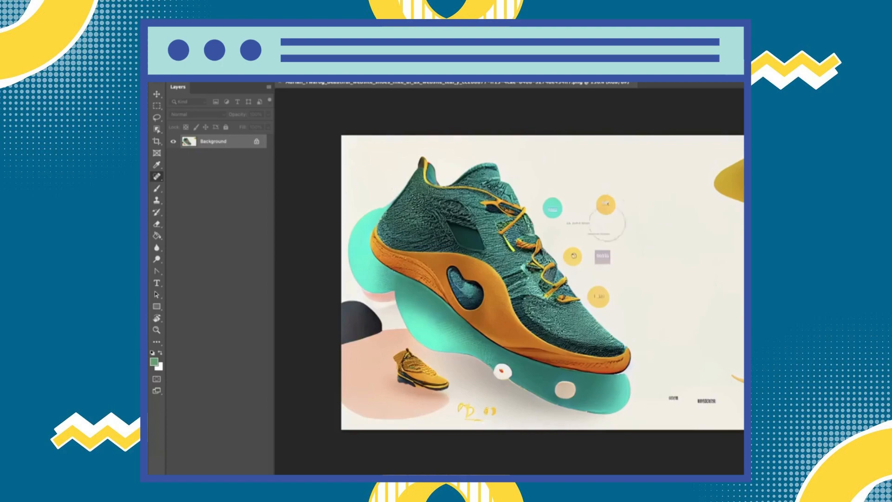
Heal away the caption between the coloured circles, the two small labels near the lower edge and the yellow scribble below the shoe
{"action": "left_click", "coordinate": [580, 227]}
{"action": "left_click", "coordinate": [672, 395]}
{"action": "left_click", "coordinate": [707, 402]}
{"action": "left_click", "coordinate": [492, 418]}
{"action": "left_click", "coordinate": [474, 412]}
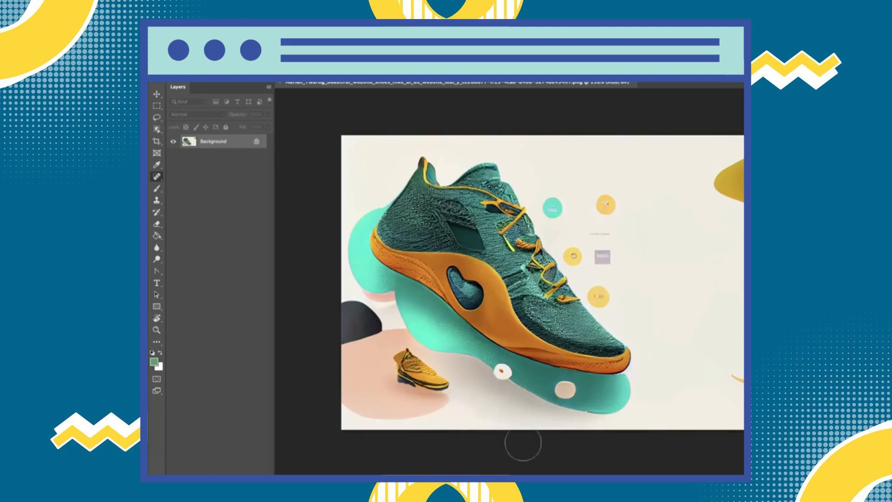
Try to widen the canvas well beyond the image's right edge with the Crop tool
{"action": "scroll", "coordinate": [673, 356], "scroll_direction": "down", "scroll_amount": 2}
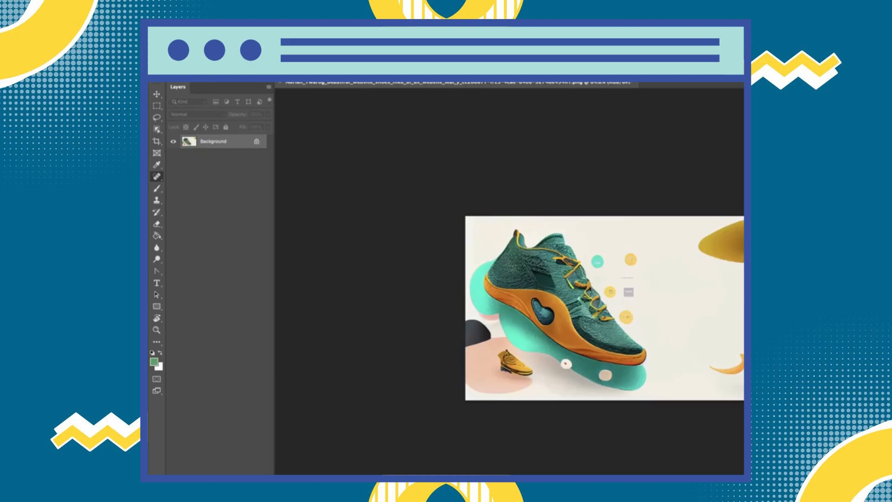
{"action": "left_click", "coordinate": [158, 144]}
{"action": "left_click_drag", "start_coordinate": [756, 307], "coordinate": [810, 308]}
{"action": "left_click", "coordinate": [157, 141]}
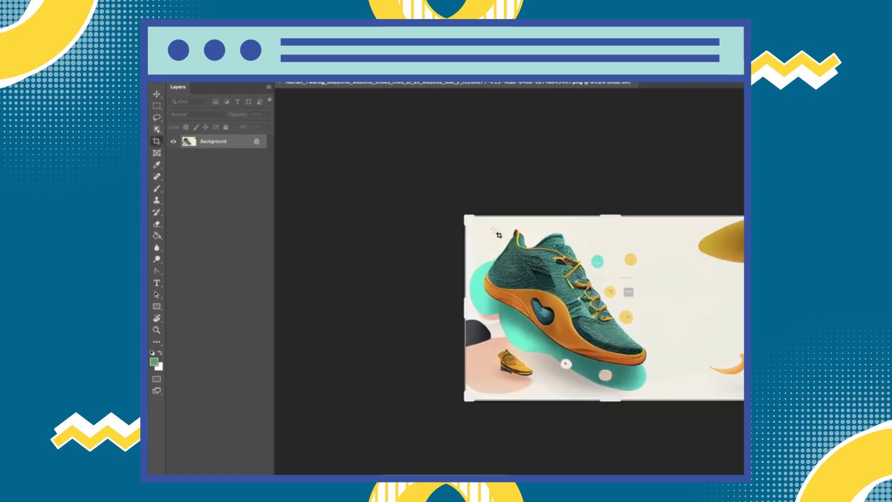
{"action": "left_click_drag", "start_coordinate": [755, 308], "coordinate": [828, 308]}
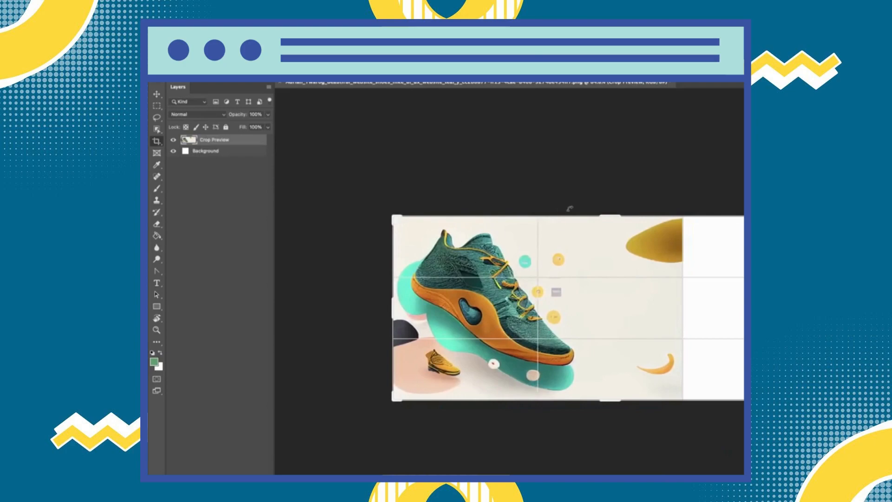
{"action": "key", "text": "Return"}
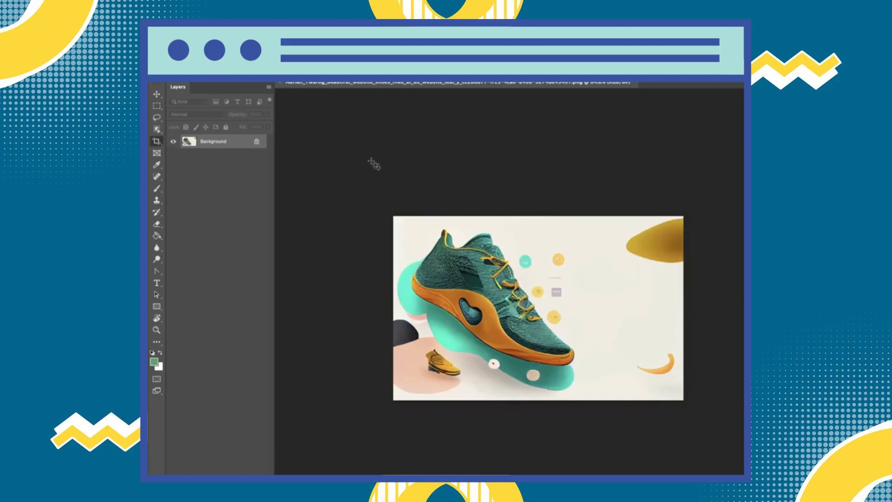
Widen the canvas slightly with the Crop tool, extending the image background past its right edge
{"action": "left_click", "coordinate": [680, 306]}
{"action": "left_click_drag", "start_coordinate": [680, 305], "coordinate": [699, 307]}
{"action": "key", "text": "Return"}
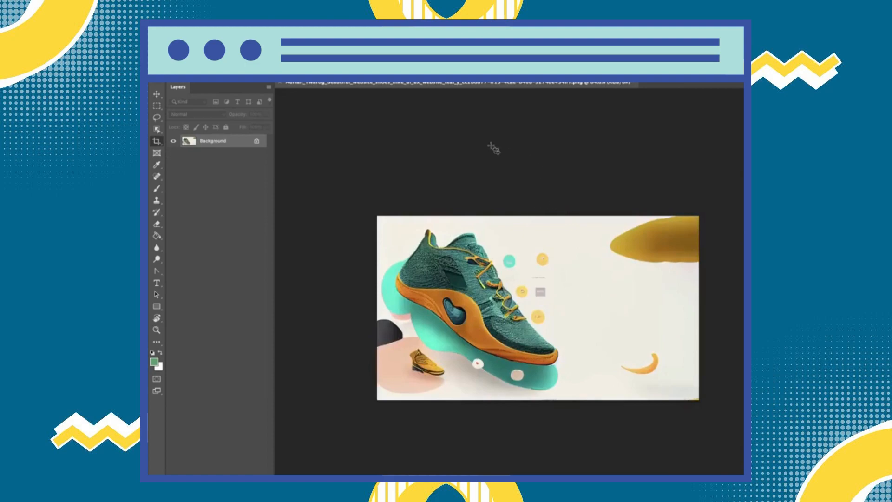
Export the cleaned-up hero image
{"action": "left_click", "coordinate": [213, 53]}
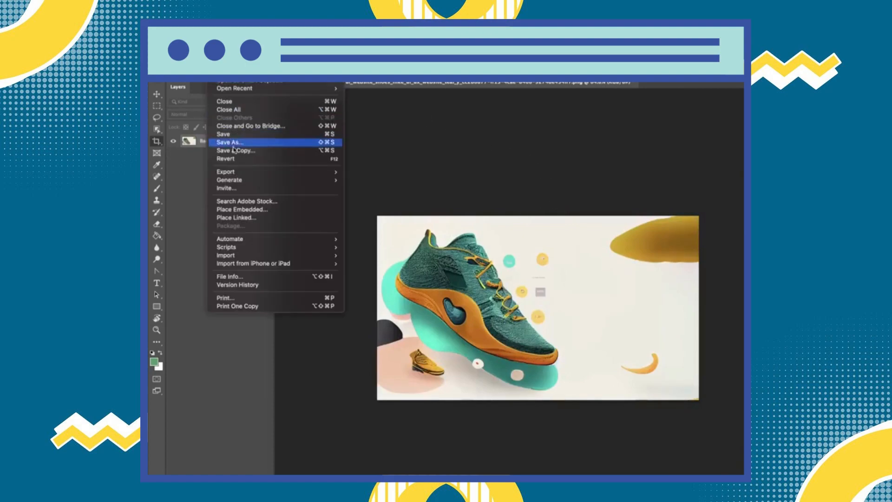
{"action": "mouse_move", "coordinate": [255, 174]}
{"action": "left_click", "coordinate": [409, 208]}
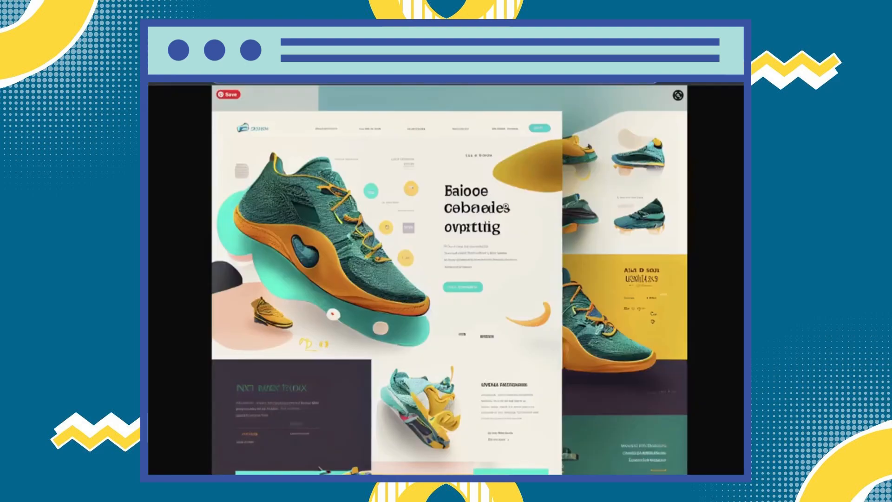
In the browser, inspect the original Midjourney shoe design up close and copy its image address
{"action": "left_click", "coordinate": [507, 174]}
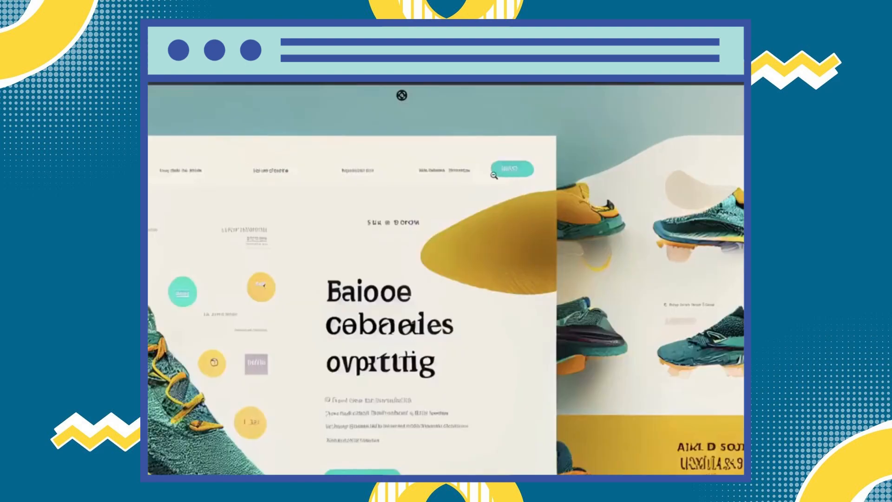
{"action": "left_click", "coordinate": [494, 176]}
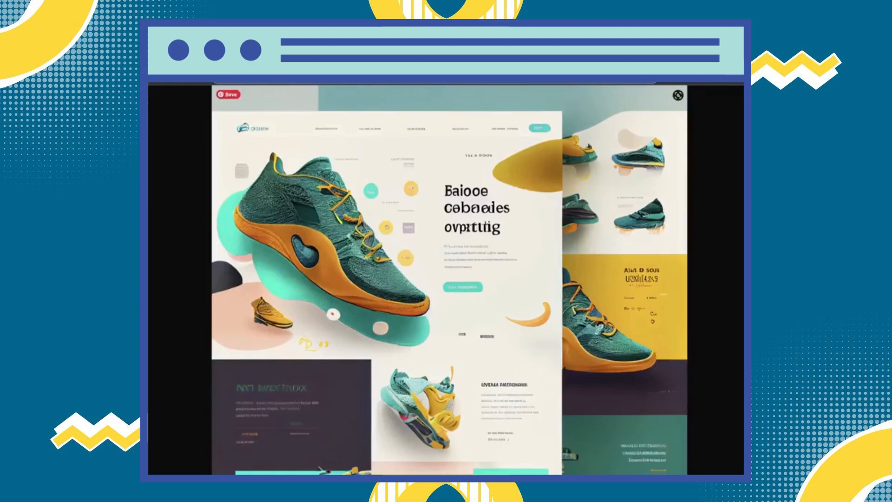
{"action": "right_click", "coordinate": [725, 492]}
{"action": "left_click", "coordinate": [711, 429]}
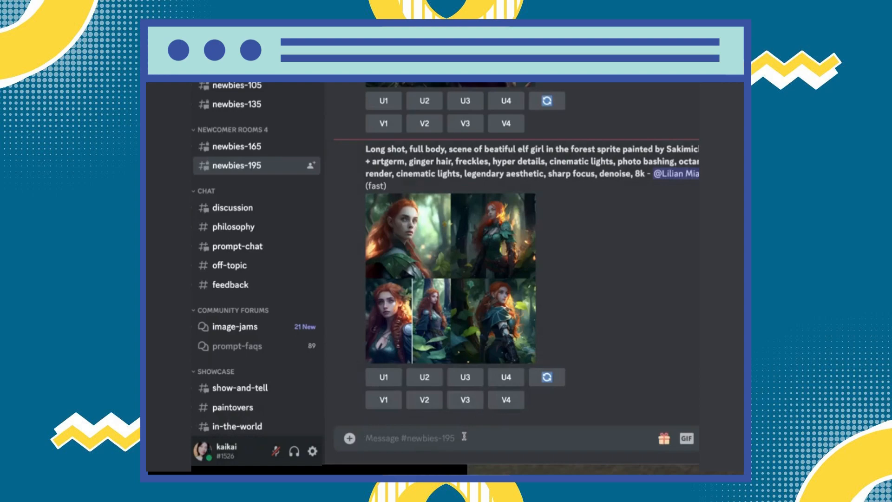
{"action": "type", "text": "/o"}
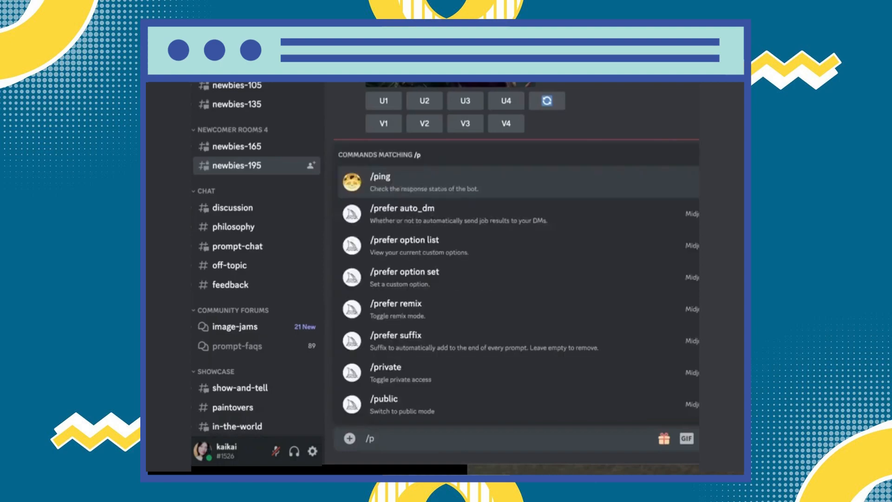
{"action": "key", "text": "BackSpace"}
{"action": "type", "text": "im"}
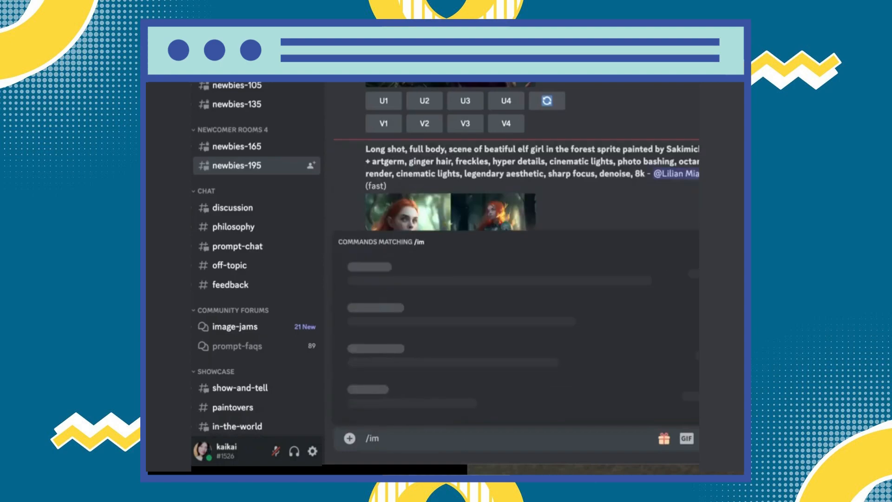
{"action": "key", "text": "Tab"}
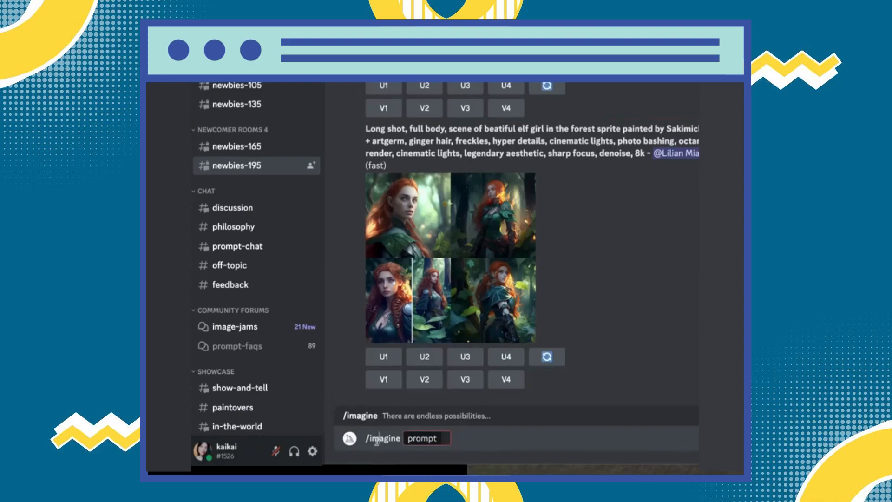
{"action": "double_click", "coordinate": [376, 440]}
{"action": "key", "text": "BackSpace"}
{"action": "key", "text": "BackSpace"}
{"action": "key", "text": "BackSpace"}
{"action": "key", "text": "BackSpace"}
{"action": "key", "text": "BackSpace"}
{"action": "key", "text": "BackSpace"}
{"action": "key", "text": "BackSpace"}
{"action": "key", "text": "BackSpace"}
{"action": "key", "text": "BackSpace"}
{"action": "key", "text": "BackSpace"}
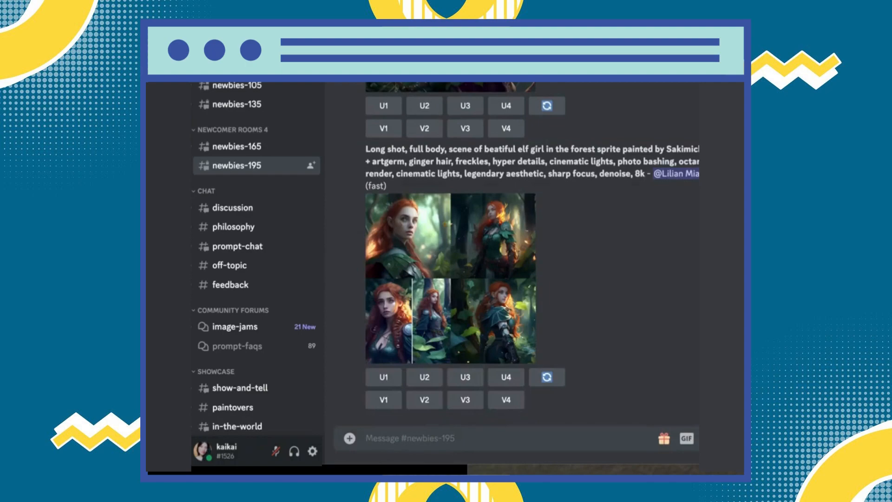
In Discord, fill an /imagine prompt with the copied image address followed by "wallpaper render 8k shoes, nike --v 4 --stylize 500"
{"action": "type", "text": "/image"}
{"action": "key", "text": "BackSpace"}
{"action": "key", "text": "BackSpace"}
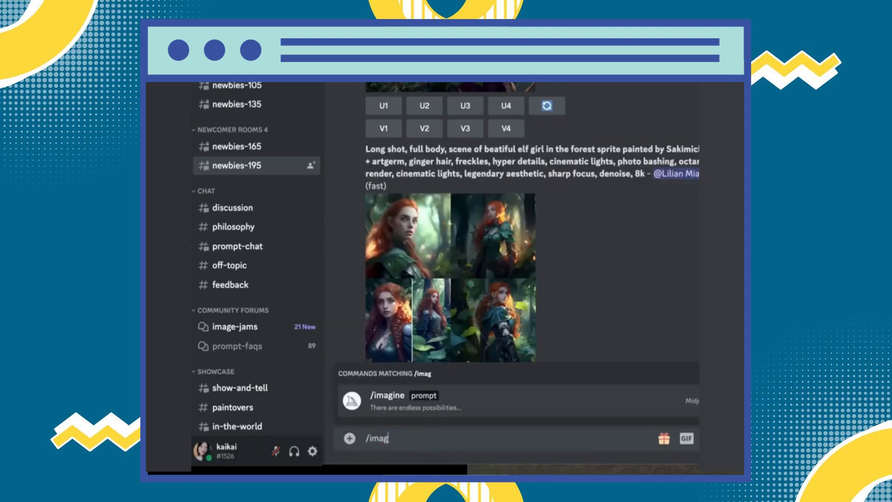
{"action": "left_click", "coordinate": [453, 409]}
{"action": "type", "text": "https://cdn.midjourney.com/cc2b8877-ff13-4cae-8468-9274de434ff7/grid_0.png"}
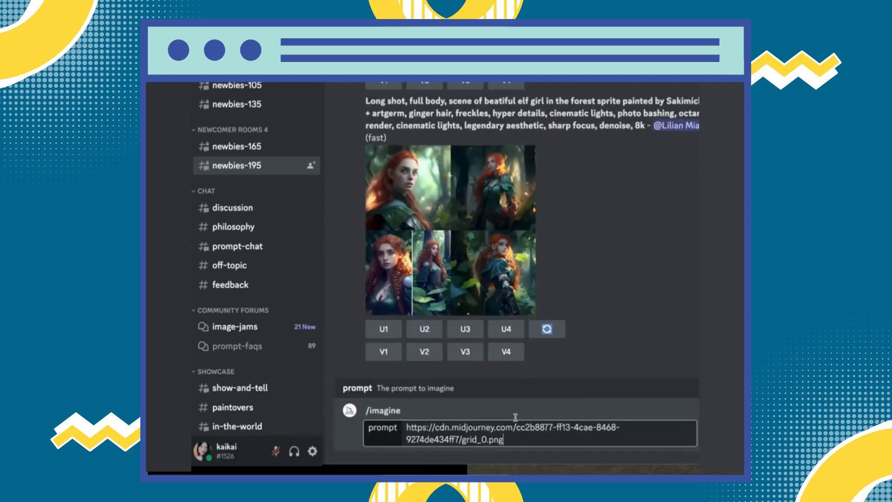
{"action": "type", "text": "wallpaper render 8k shoes, nike --v"}
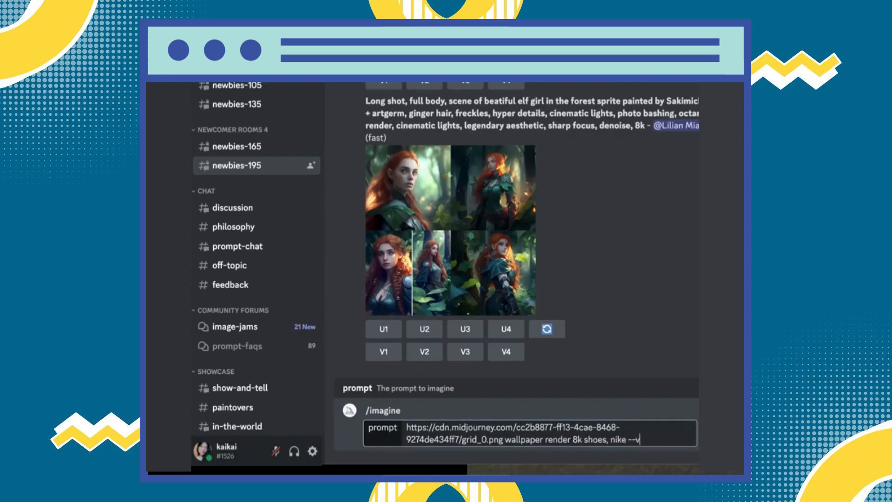
{"action": "type", "text": " 4 --stylize 500"}
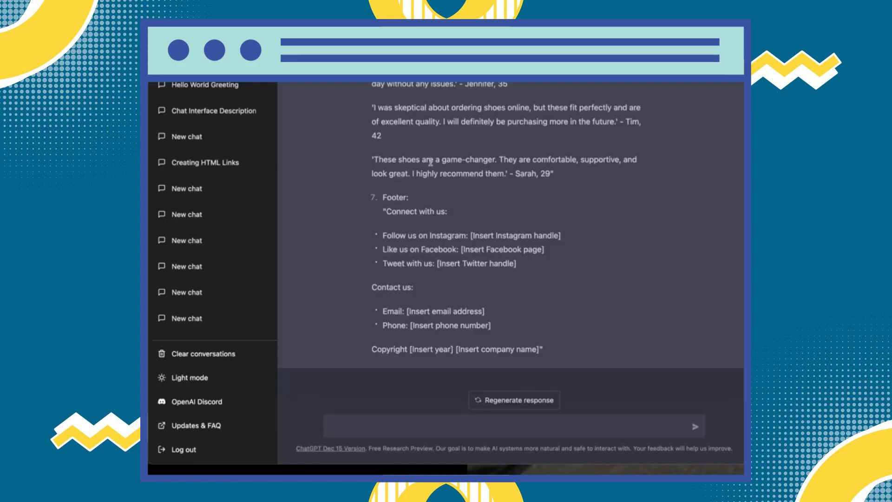
Copy ChatGPT's hero title and, in the website editor, place a title reading "Step up your style with our comfortable and stylish shoes"
{"action": "scroll", "coordinate": [430, 163], "scroll_direction": "up", "scroll_amount": 10}
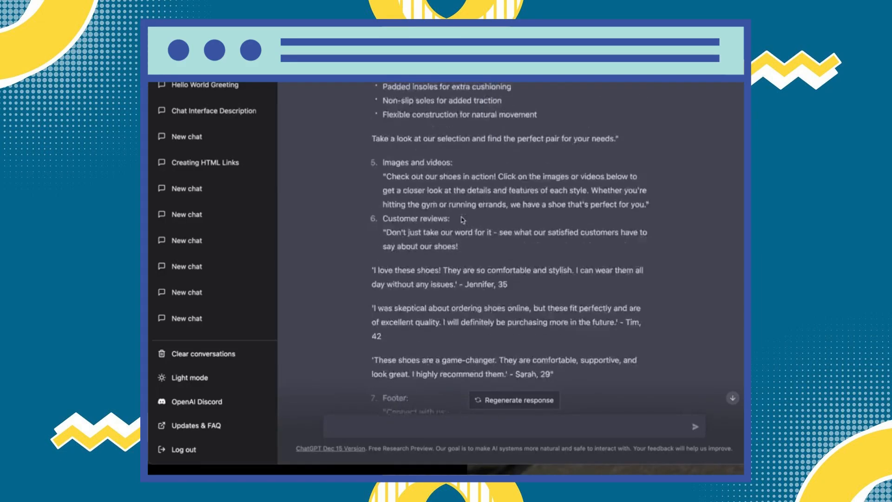
{"action": "left_click_drag", "start_coordinate": [423, 132], "coordinate": [625, 135]}
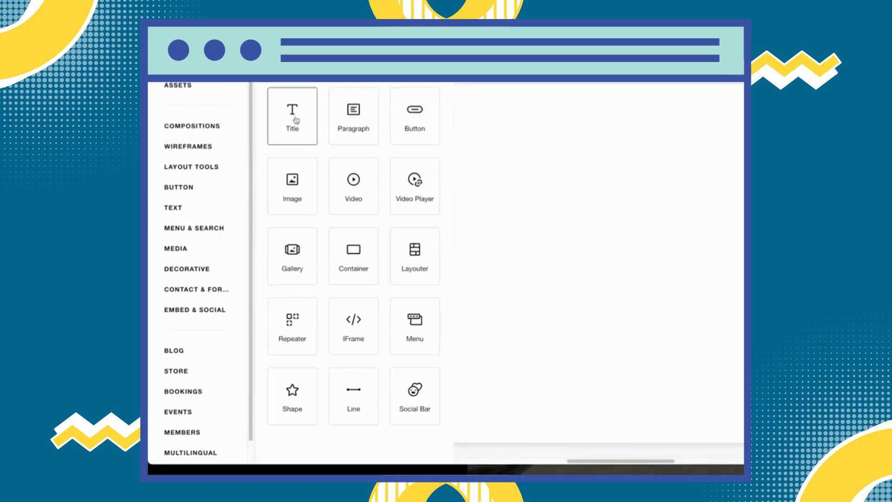
{"action": "left_click_drag", "start_coordinate": [295, 119], "coordinate": [430, 253]}
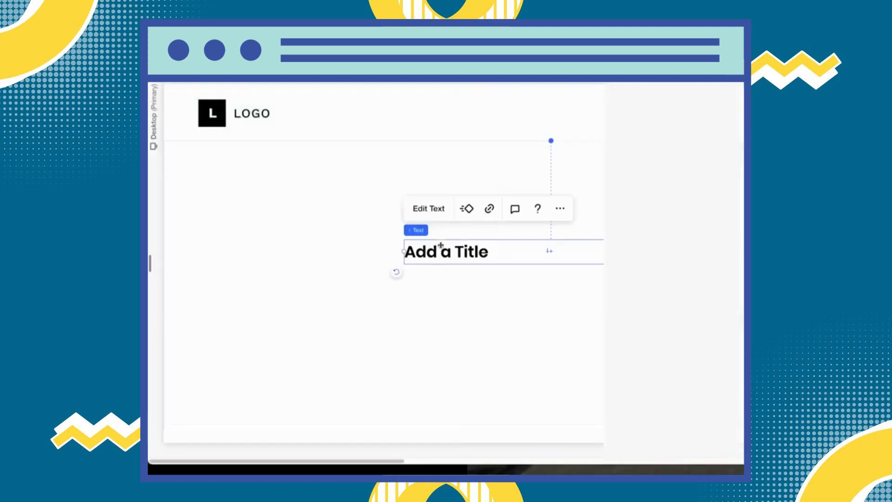
{"action": "double_click", "coordinate": [430, 253]}
{"action": "type", "text": "Step up your style with our comfortable and stylish shoes"}
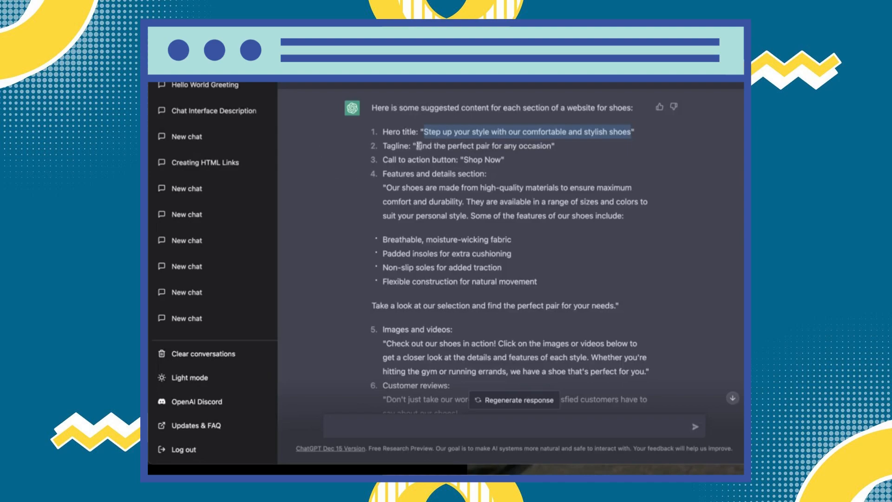
Copy ChatGPT's tagline and add it to the page as a paragraph below the title reading "Find the perfect pair for any occasion"
{"action": "left_click_drag", "start_coordinate": [417, 145], "coordinate": [549, 147]}
{"action": "key", "text": "super+c"}
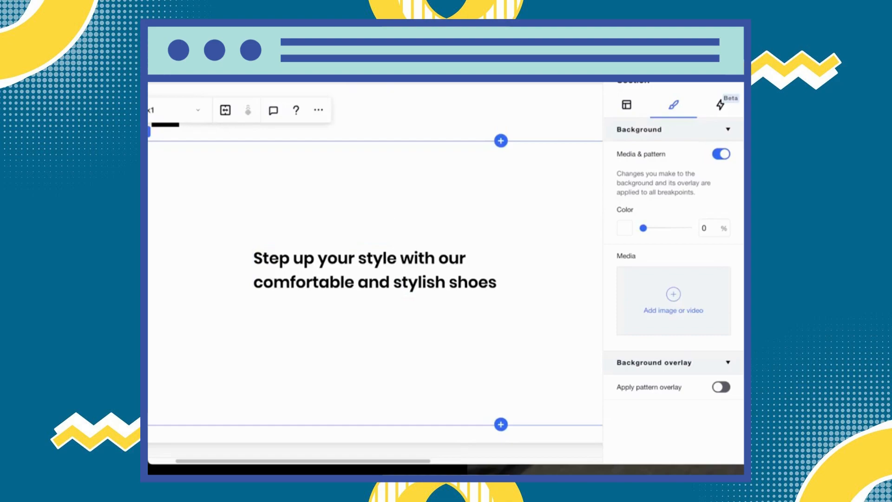
{"action": "left_click_drag", "start_coordinate": [353, 123], "coordinate": [387, 315]}
{"action": "double_click", "coordinate": [355, 316]}
{"action": "key", "text": "super+v"}
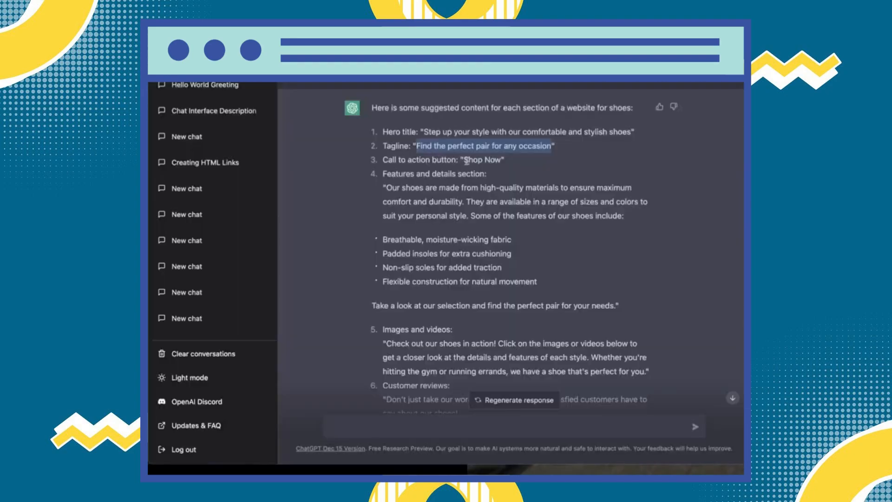
Add a button beneath the tagline and label it "Shop Now", following ChatGPT's call-to-action text
{"action": "left_click_drag", "start_coordinate": [465, 160], "coordinate": [502, 160]}
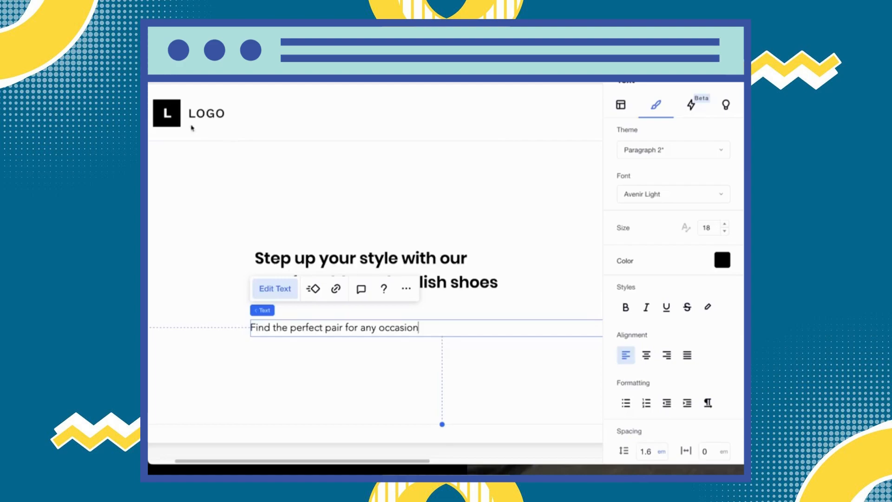
{"action": "left_click", "coordinate": [182, 102]}
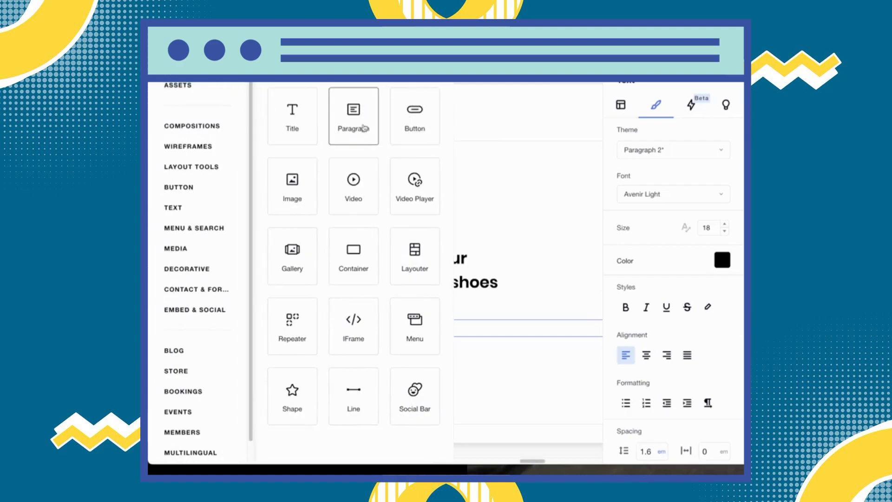
{"action": "left_click", "coordinate": [415, 117]}
{"action": "left_click_drag", "start_coordinate": [499, 272], "coordinate": [294, 367]}
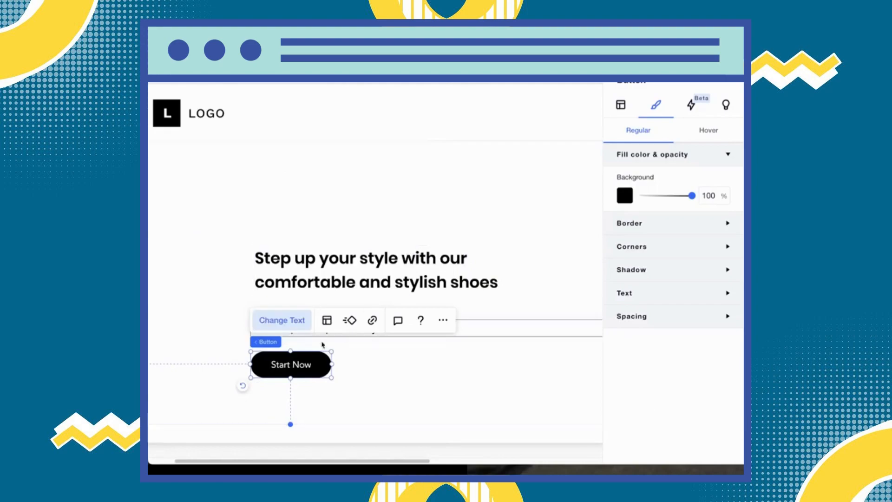
{"action": "left_click", "coordinate": [282, 319]}
{"action": "type", "text": "Shop Now"}
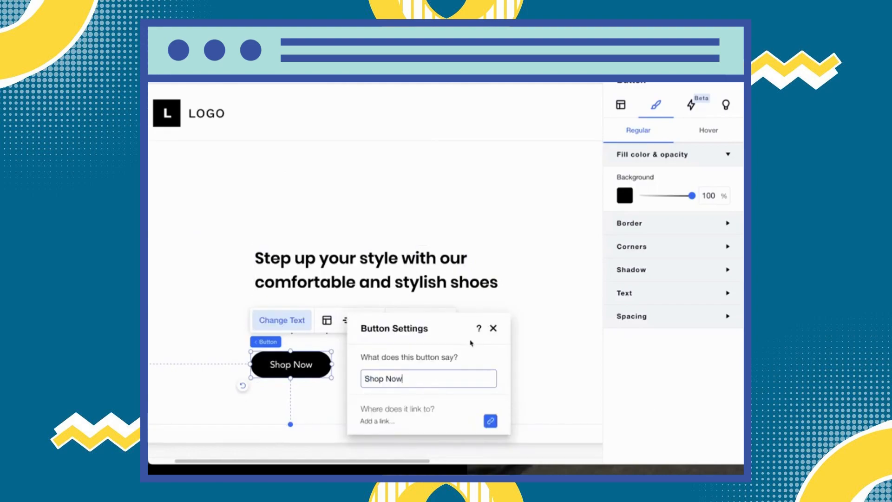
{"action": "left_click", "coordinate": [494, 333]}
{"action": "left_click", "coordinate": [401, 190]}
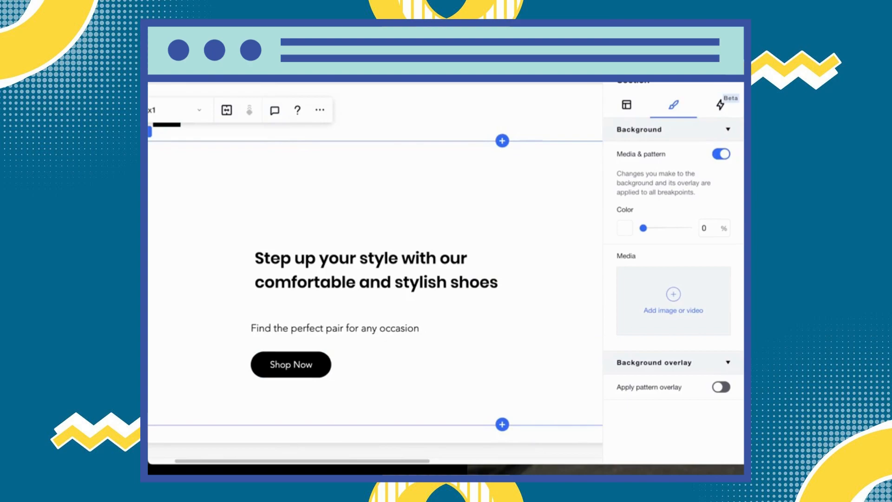
Add an image element to the hero section beside the title text
{"action": "key", "text": "ctrl+minus"}
{"action": "key", "text": "ctrl+minus"}
{"action": "key", "text": "ctrl+minus"}
{"action": "left_click", "coordinate": [408, 409]}
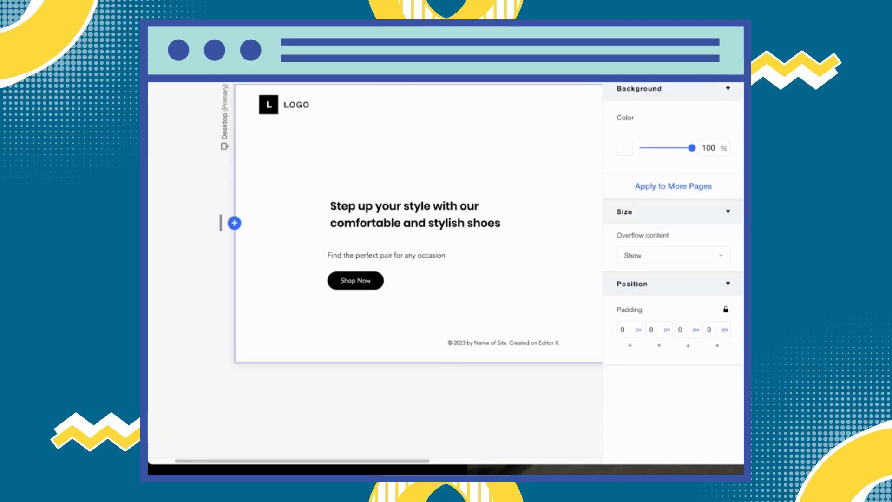
{"action": "key", "text": "i"}
{"action": "left_click", "coordinate": [234, 223]}
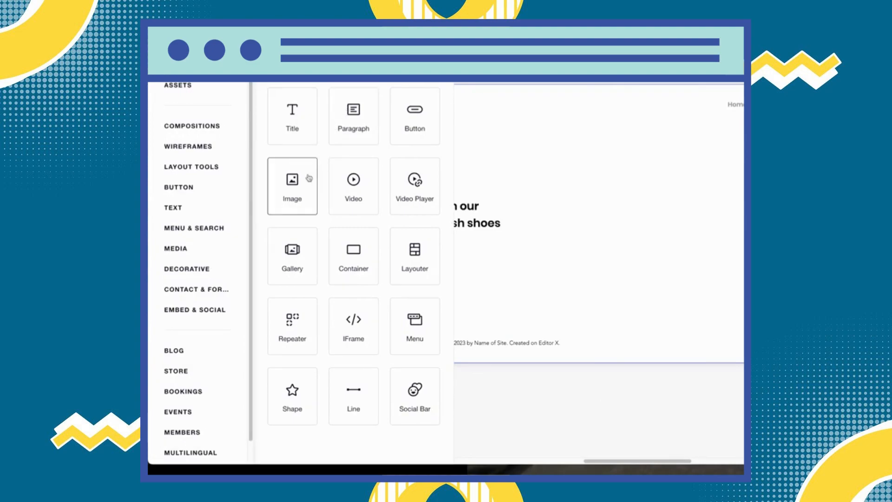
{"action": "left_click_drag", "start_coordinate": [415, 181], "coordinate": [557, 150]}
{"action": "left_click_drag", "start_coordinate": [504, 128], "coordinate": [531, 176]}
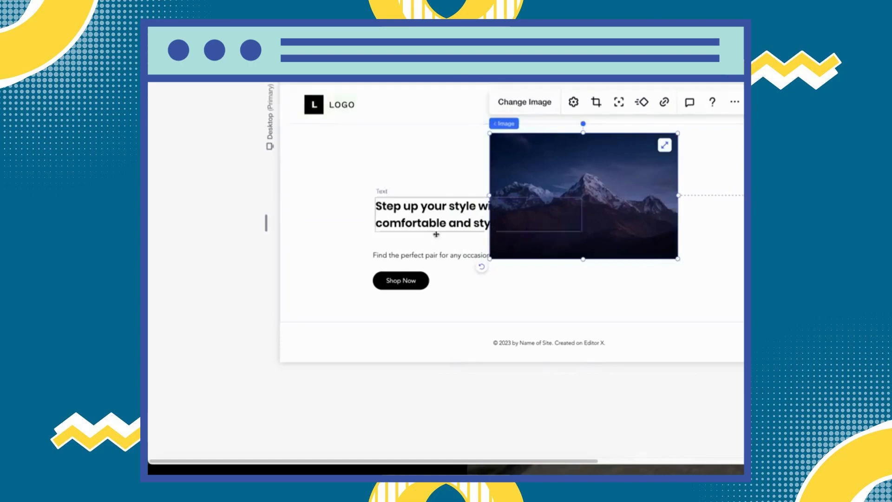
Replace the placeholder picture with the cleaned-up shoe JPG uploaded from the Desktop and stretch it to fill the hero section
{"action": "left_click", "coordinate": [525, 102]}
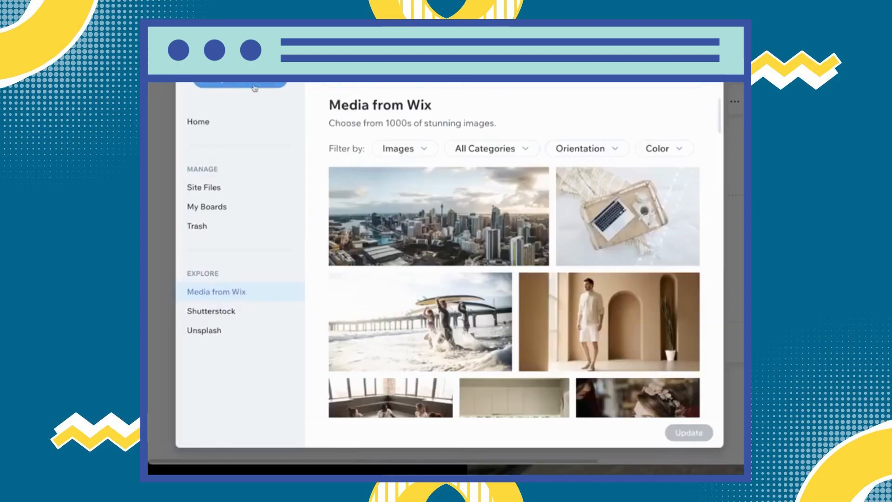
{"action": "left_click", "coordinate": [260, 90]}
{"action": "left_click", "coordinate": [485, 260]}
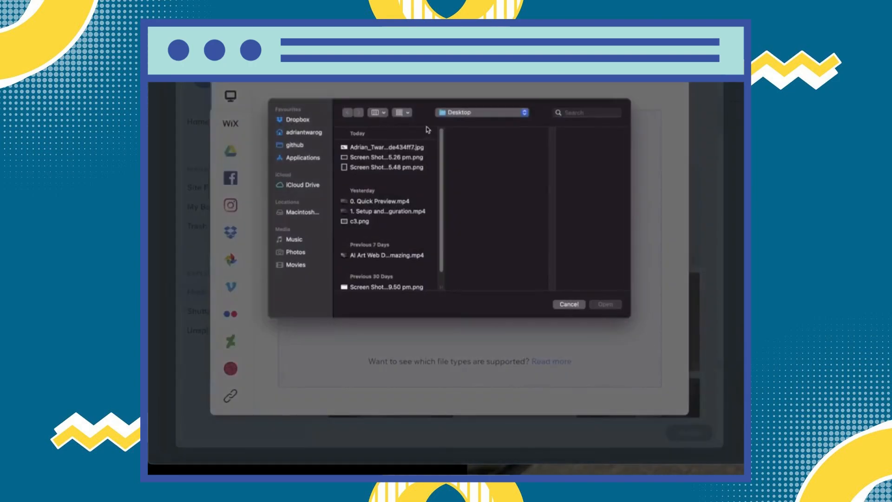
{"action": "left_click", "coordinate": [362, 147]}
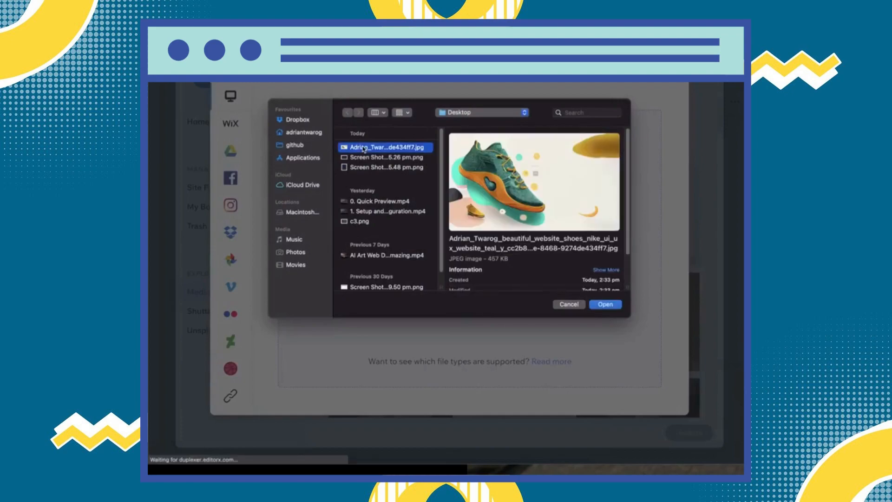
{"action": "left_click", "coordinate": [614, 306]}
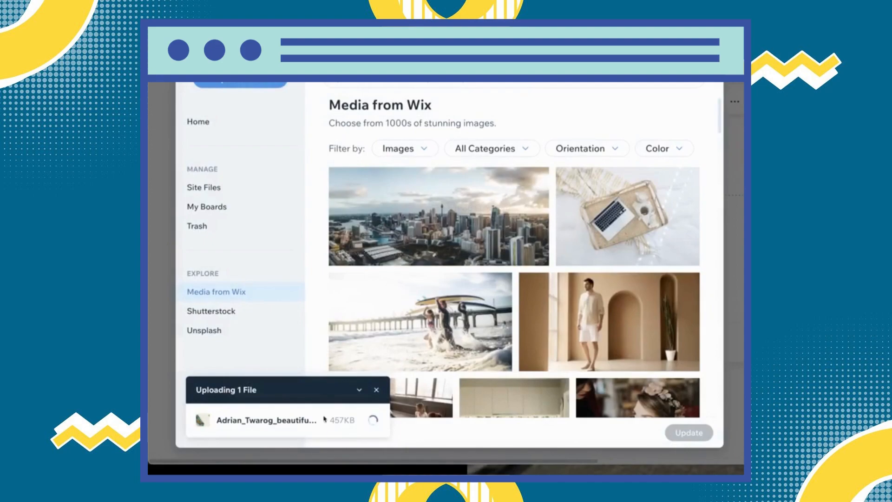
{"action": "left_click", "coordinate": [689, 432]}
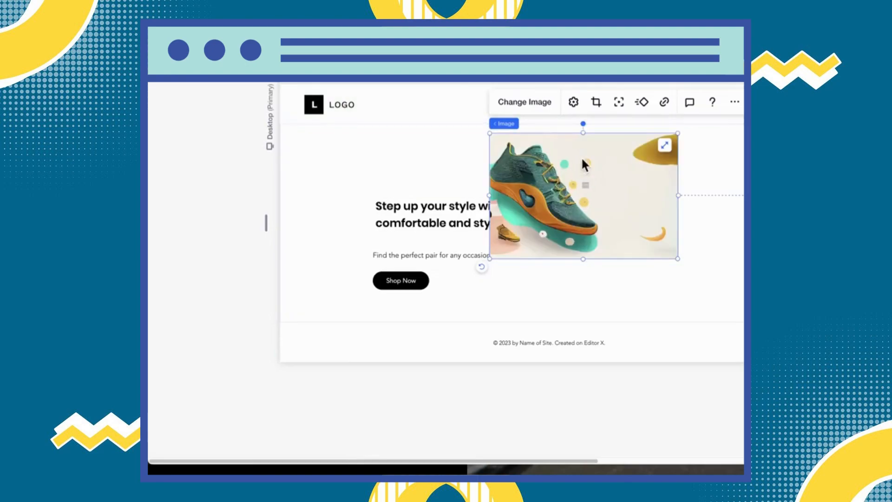
{"action": "left_click", "coordinate": [665, 147]}
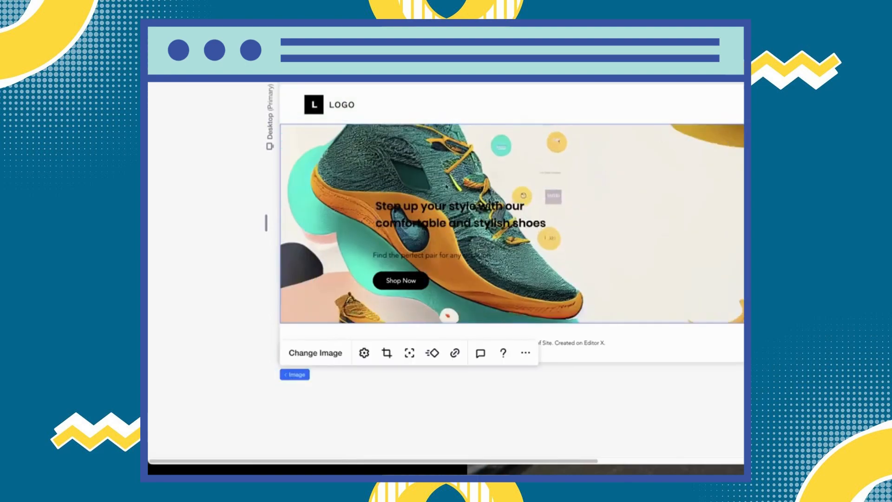
{"action": "left_click_drag", "start_coordinate": [380, 461], "coordinate": [455, 461]}
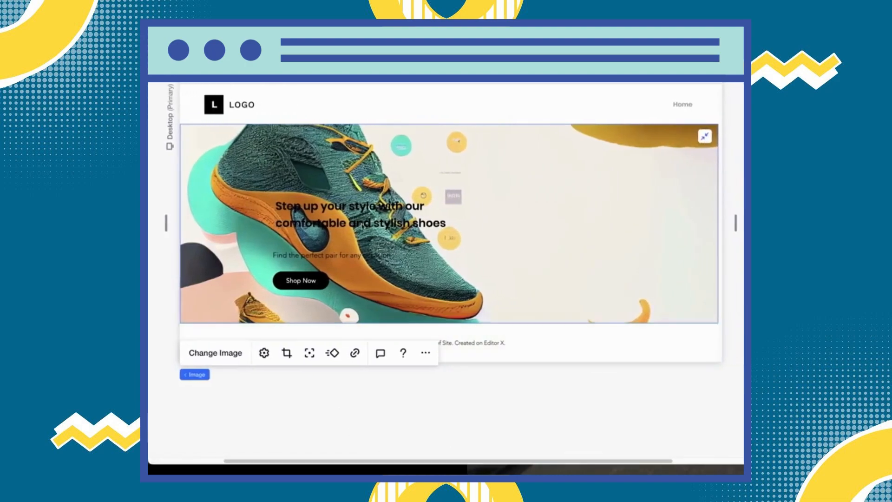
Move the title, tagline and Shop Now button into the empty area beside the shoe's toe, left-aligned under one another
{"action": "left_click", "coordinate": [338, 207]}
{"action": "left_click_drag", "start_coordinate": [338, 206], "coordinate": [551, 183]}
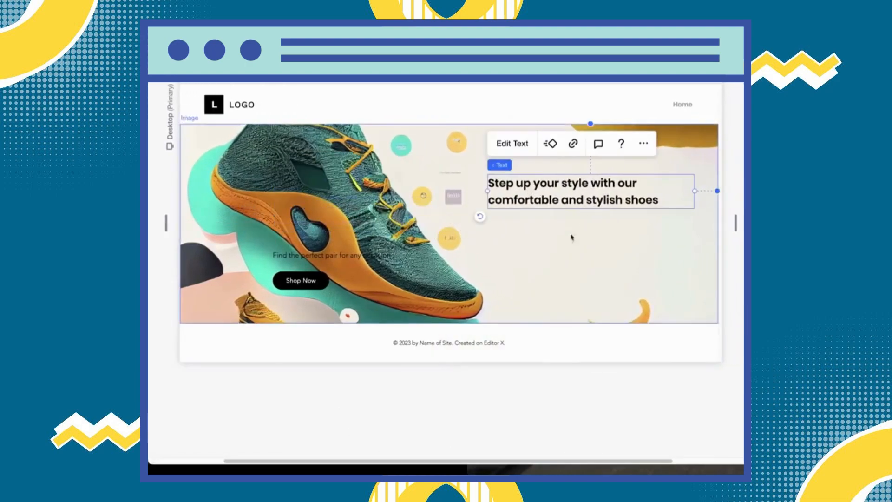
{"action": "left_click", "coordinate": [313, 256]}
{"action": "left_click_drag", "start_coordinate": [312, 256], "coordinate": [528, 215]}
{"action": "left_click_drag", "start_coordinate": [301, 281], "coordinate": [516, 233]}
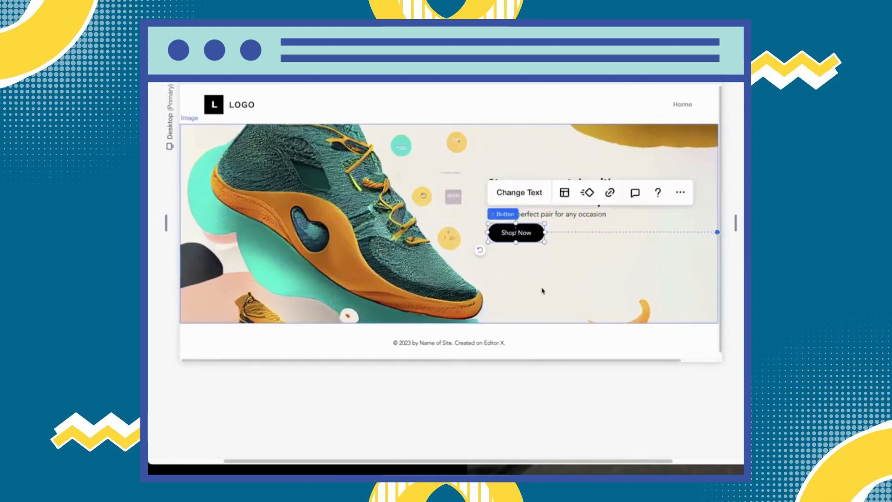
{"action": "left_click", "coordinate": [542, 291]}
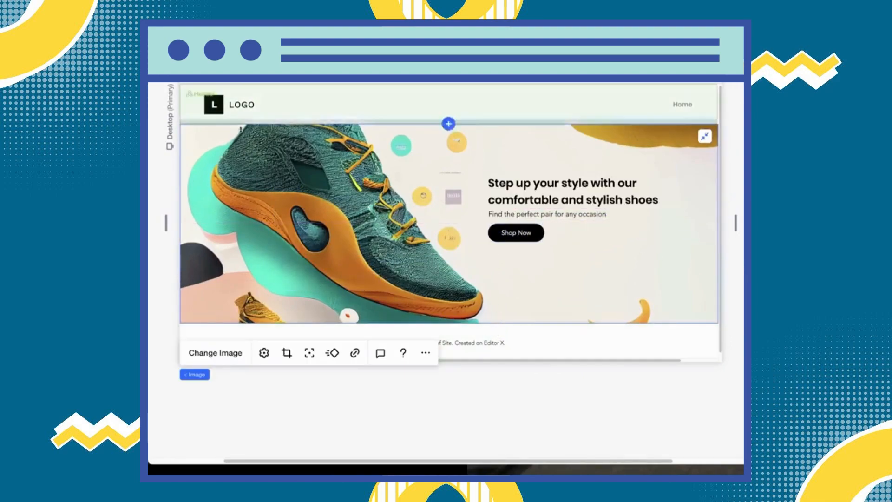
Select the hero section in the page's layer structure and extend its height so the whole shoe shows
{"action": "left_click", "coordinate": [199, 52]}
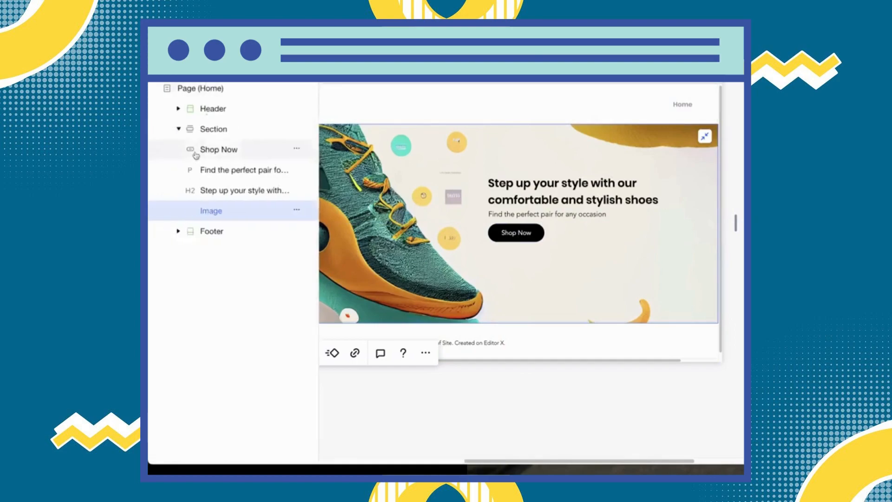
{"action": "left_click", "coordinate": [214, 129]}
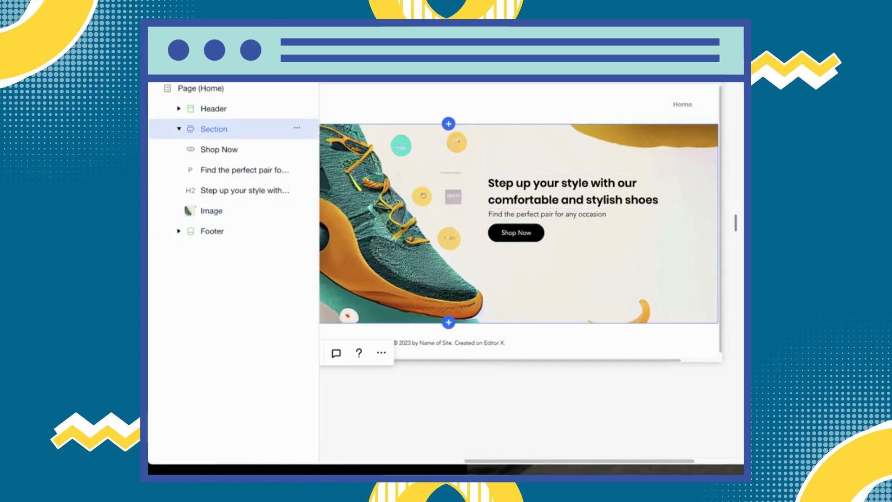
{"action": "left_click_drag", "start_coordinate": [500, 321], "coordinate": [515, 385]}
{"action": "left_click_drag", "start_coordinate": [504, 463], "coordinate": [547, 461]}
Stack the title, tagline and Shop Now button together, and narrow the page to test how the hero adapts
{"action": "left_click_drag", "start_coordinate": [549, 191], "coordinate": [549, 222]}
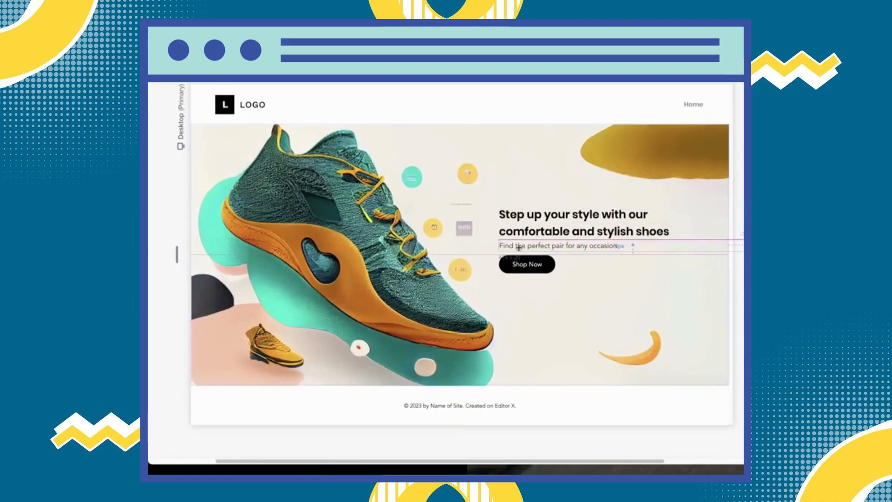
{"action": "left_click", "coordinate": [523, 263]}
{"action": "left_click_drag", "start_coordinate": [523, 263], "coordinate": [537, 268]}
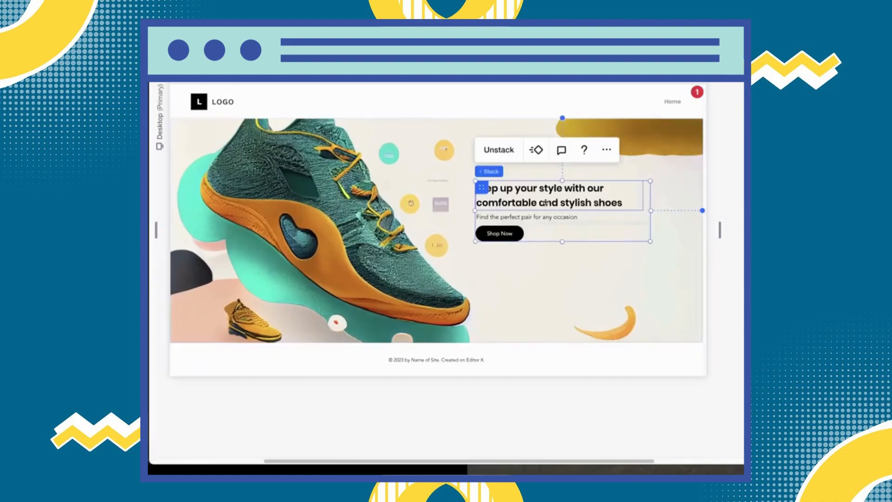
{"action": "left_click", "coordinate": [631, 258]}
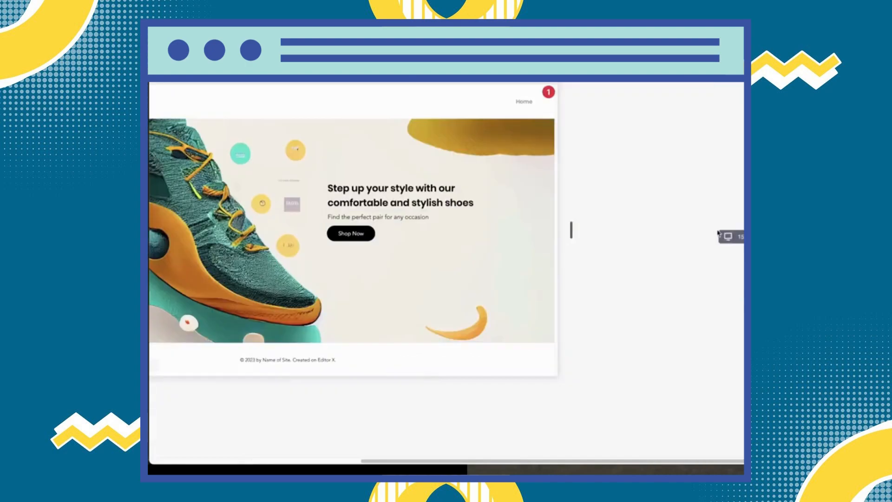
{"action": "left_click_drag", "start_coordinate": [720, 230], "coordinate": [598, 236]}
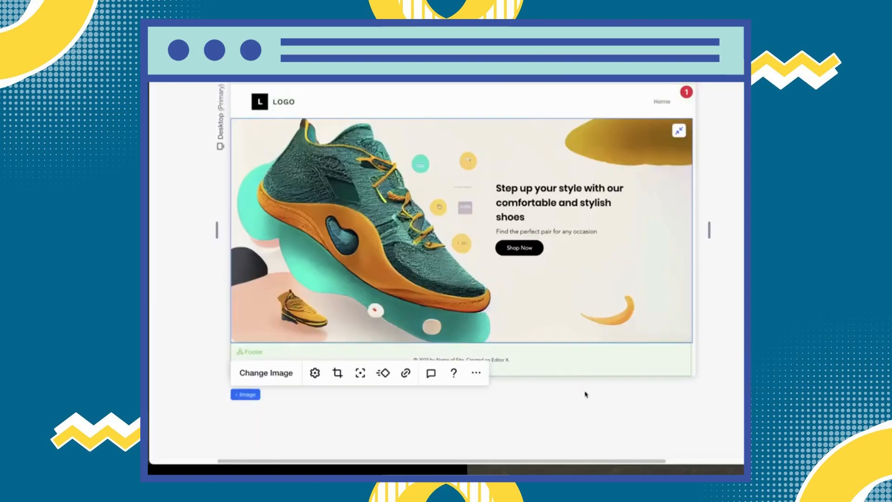
Insert a blank section between the hero section and the footer
{"action": "left_click", "coordinate": [461, 343]}
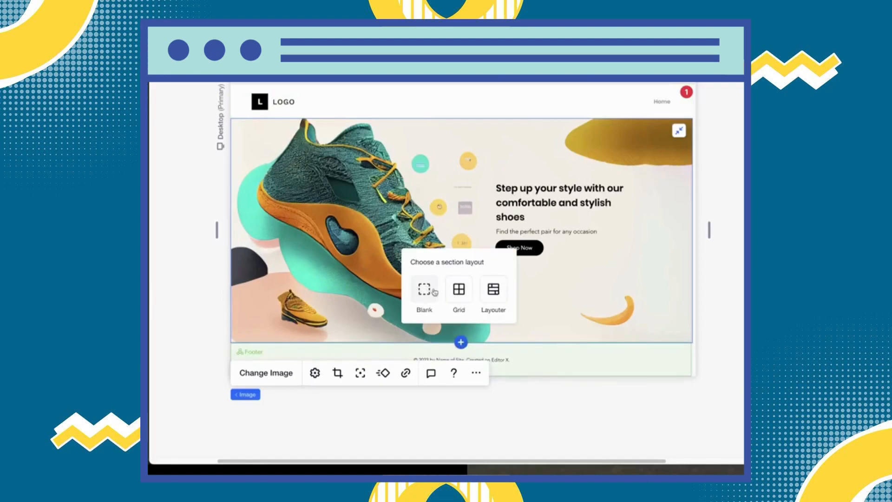
{"action": "left_click", "coordinate": [424, 289]}
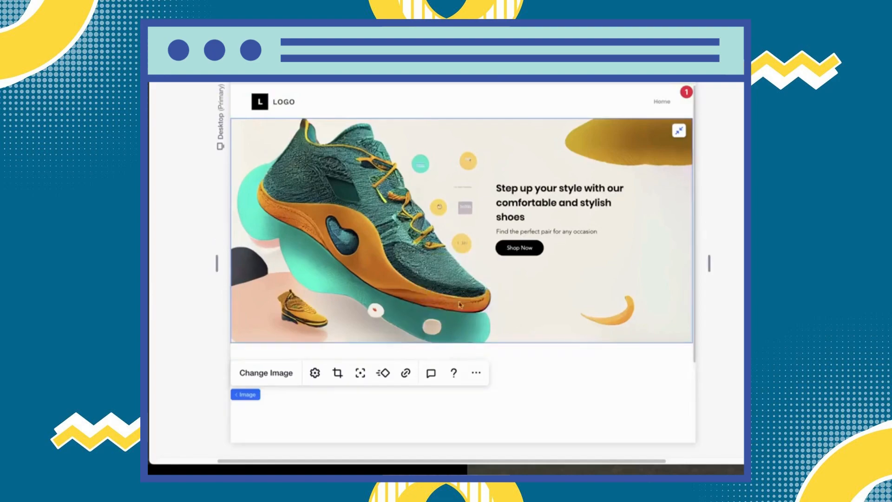
{"action": "left_click", "coordinate": [261, 251]}
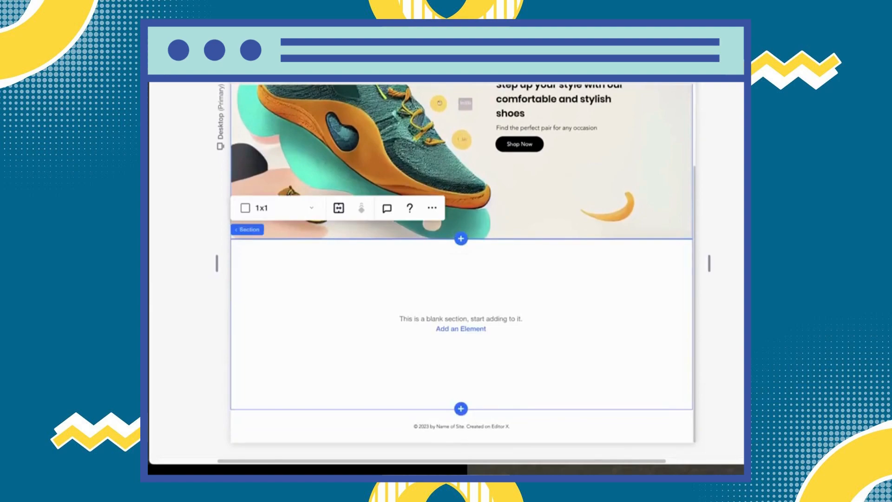
{"action": "left_click", "coordinate": [163, 42]}
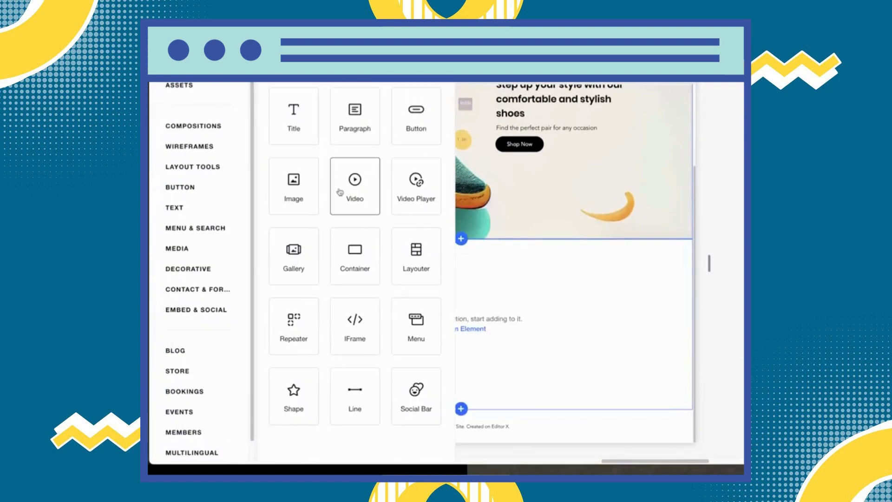
{"action": "left_click", "coordinate": [459, 288]}
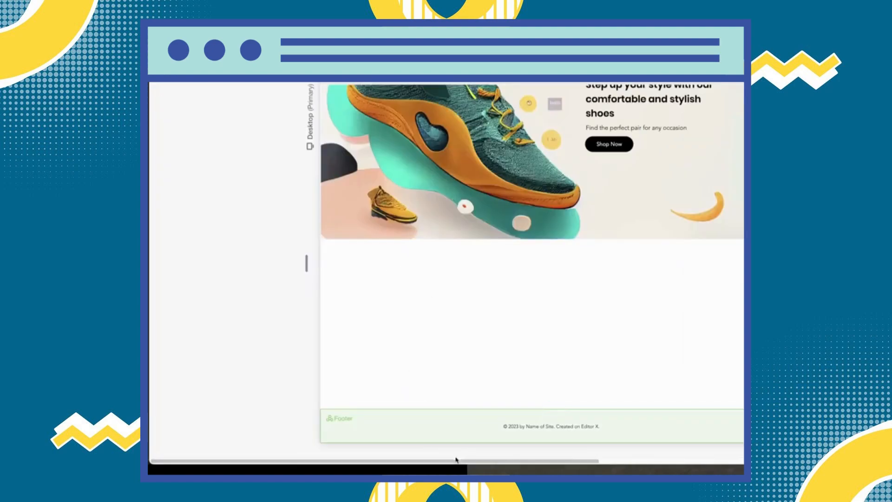
{"action": "left_click_drag", "start_coordinate": [457, 461], "coordinate": [507, 462]}
{"action": "left_click", "coordinate": [432, 272]}
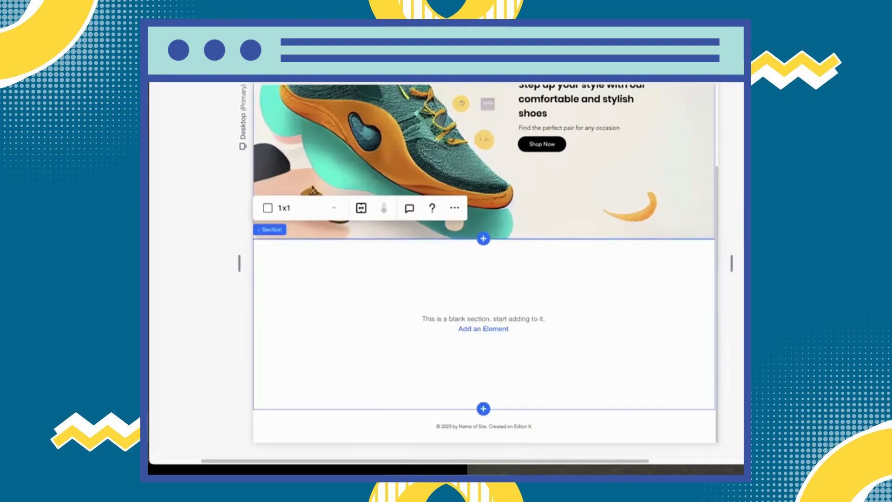
{"action": "key", "text": "Delete"}
{"action": "key", "text": "ctrl+z"}
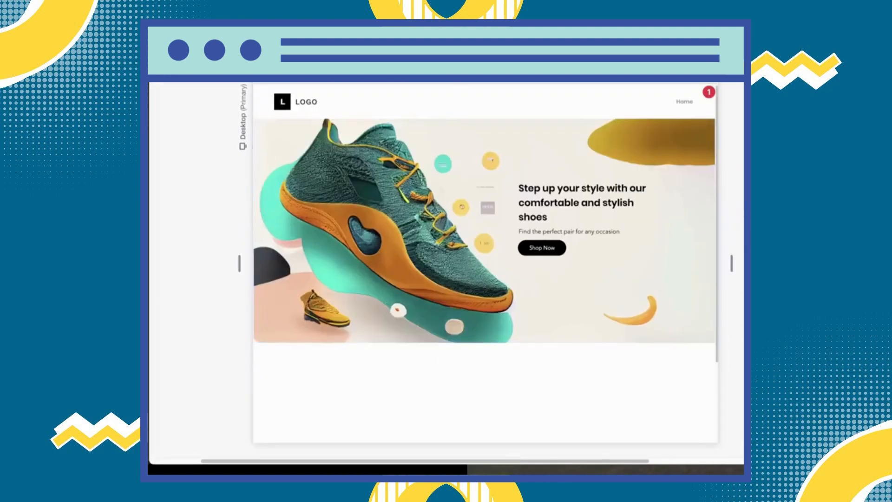
Place a container in the blank section below the hero, and check the corresponding area of the Midjourney design
{"action": "left_click_drag", "start_coordinate": [352, 251], "coordinate": [528, 374]}
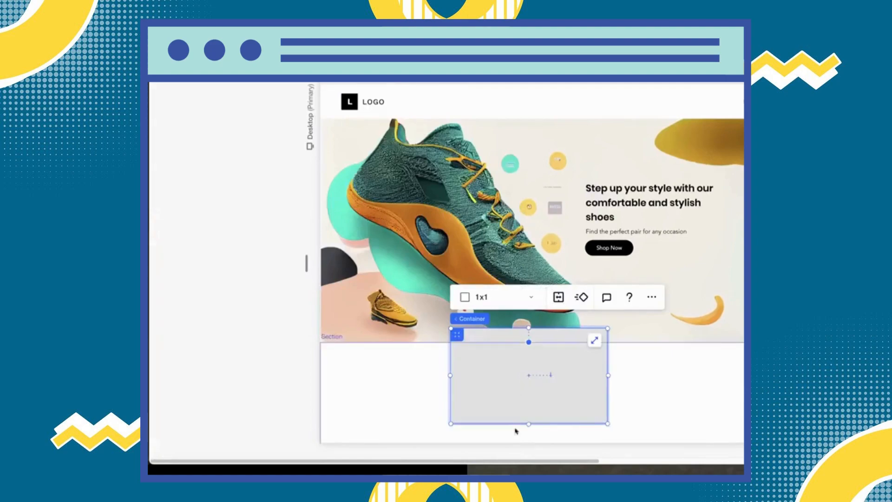
{"action": "scroll", "coordinate": [516, 432], "scroll_direction": "down", "scroll_amount": 3}
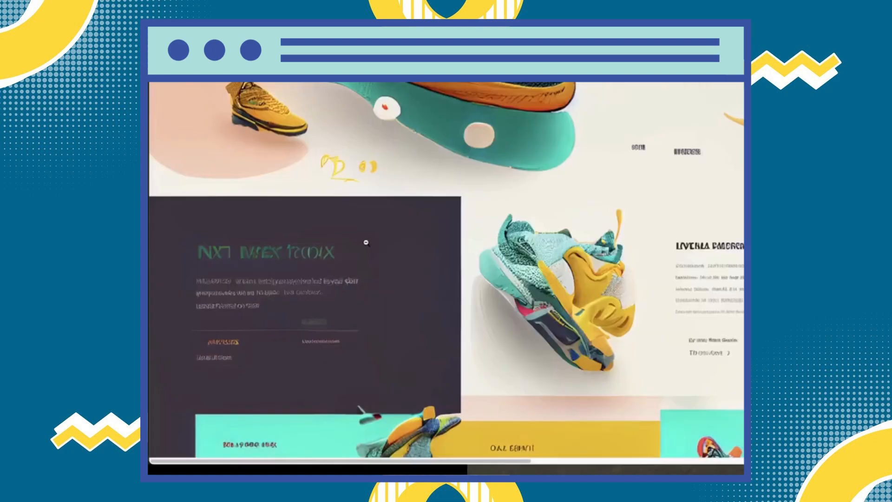
Save the Midjourney design image to the Downloads folder as grid_0
{"action": "right_click", "coordinate": [365, 242]}
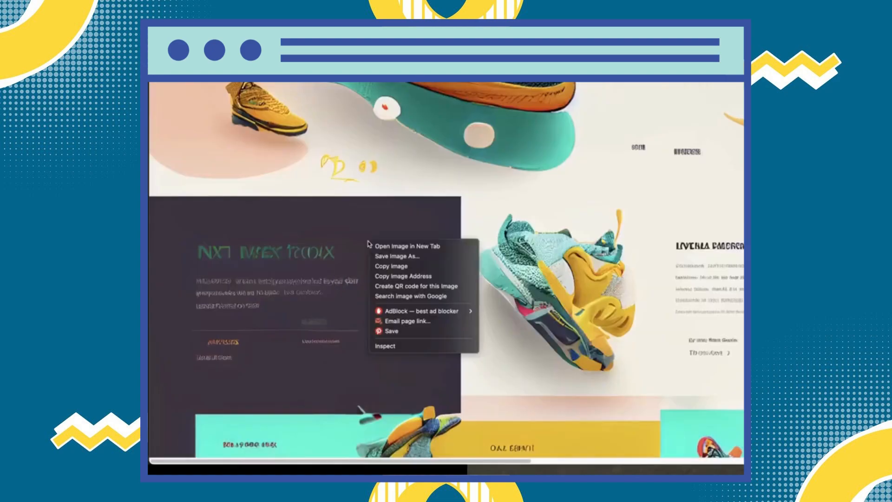
{"action": "left_click", "coordinate": [380, 219]}
{"action": "left_click", "coordinate": [362, 237]}
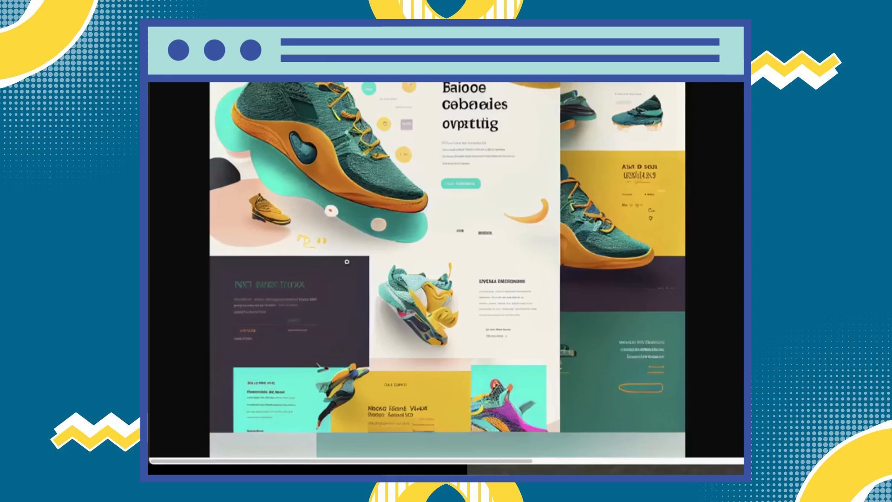
{"action": "right_click", "coordinate": [388, 93]}
{"action": "left_click", "coordinate": [420, 111]}
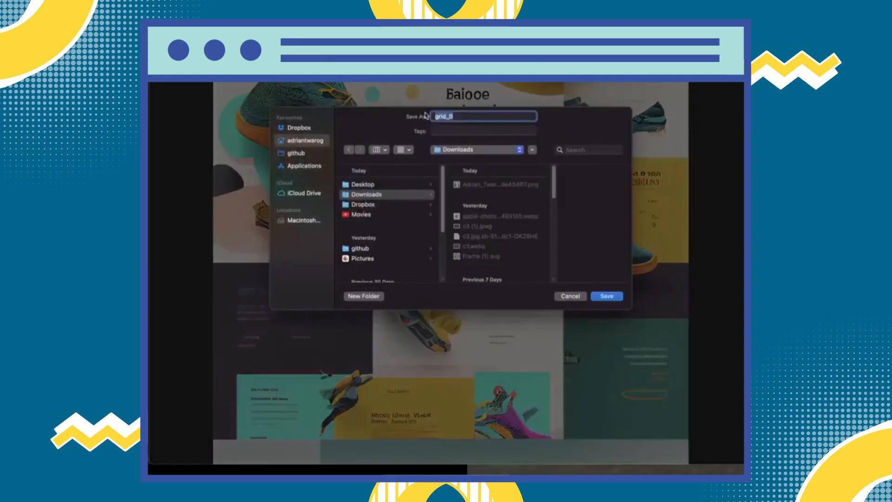
{"action": "key", "text": "Return"}
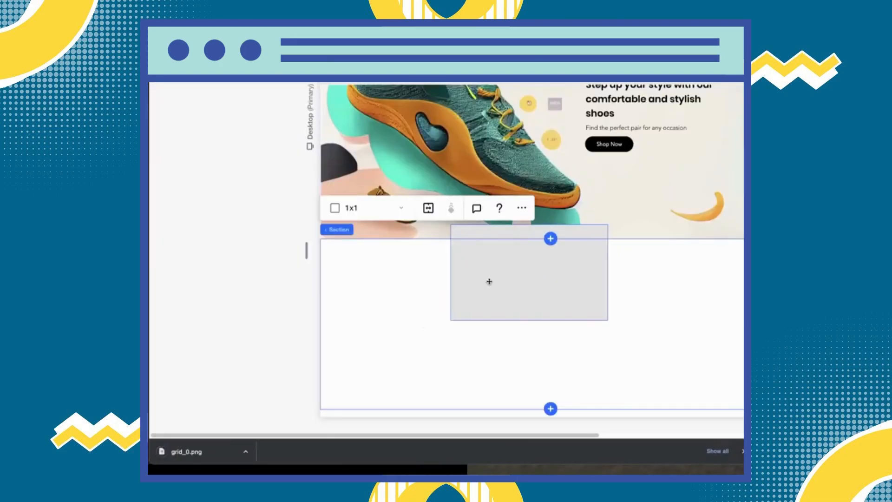
Insert an image element on the page and replace its placeholder with the Midjourney website design PNG uploaded from the Downloads folder
{"action": "left_click", "coordinate": [186, 54]}
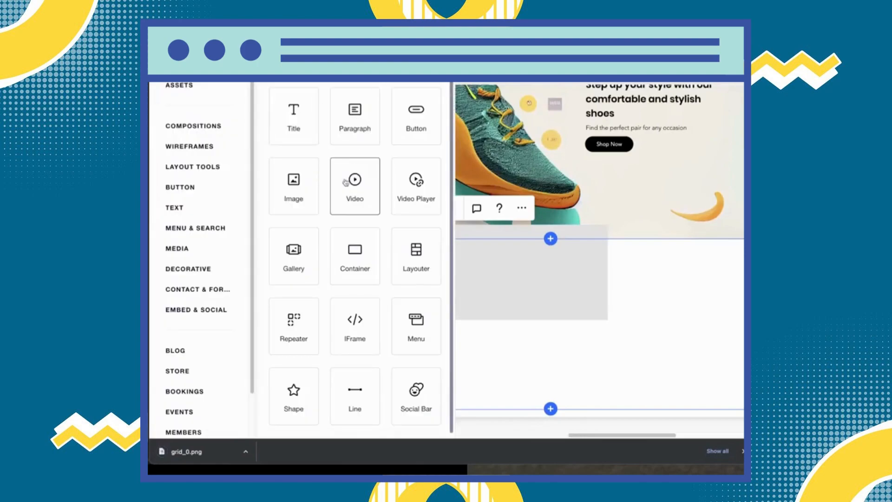
{"action": "left_click", "coordinate": [293, 184]}
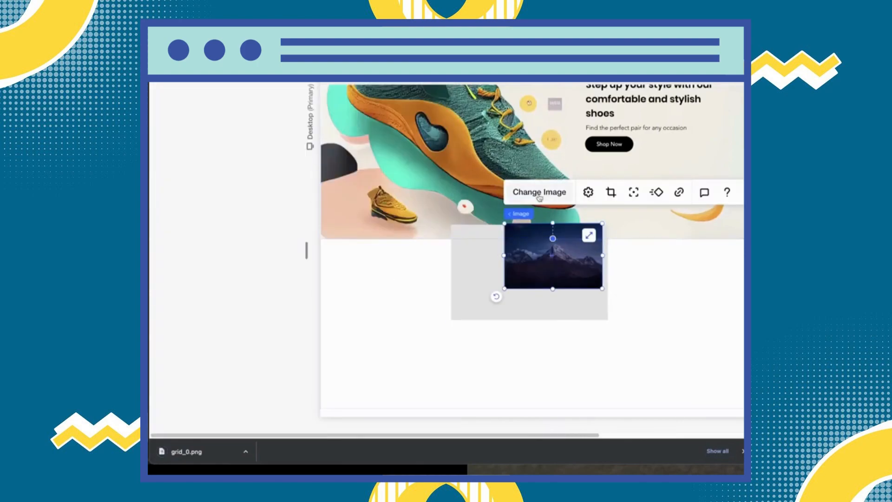
{"action": "left_click", "coordinate": [539, 197]}
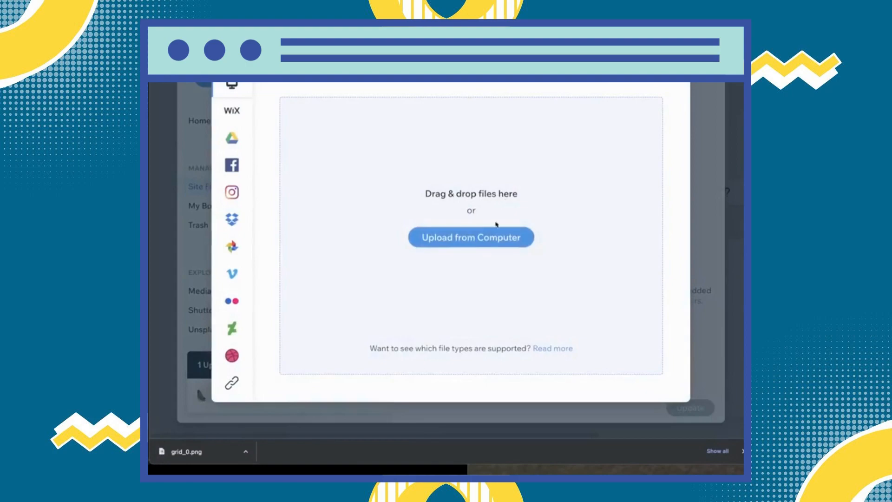
{"action": "left_click", "coordinate": [483, 237]}
{"action": "left_click", "coordinate": [380, 158]}
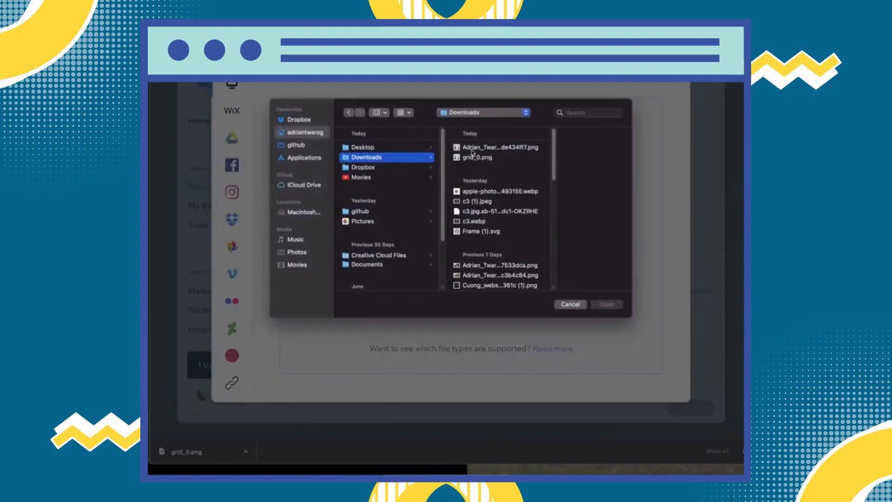
{"action": "left_click", "coordinate": [495, 147]}
{"action": "left_click", "coordinate": [605, 304]}
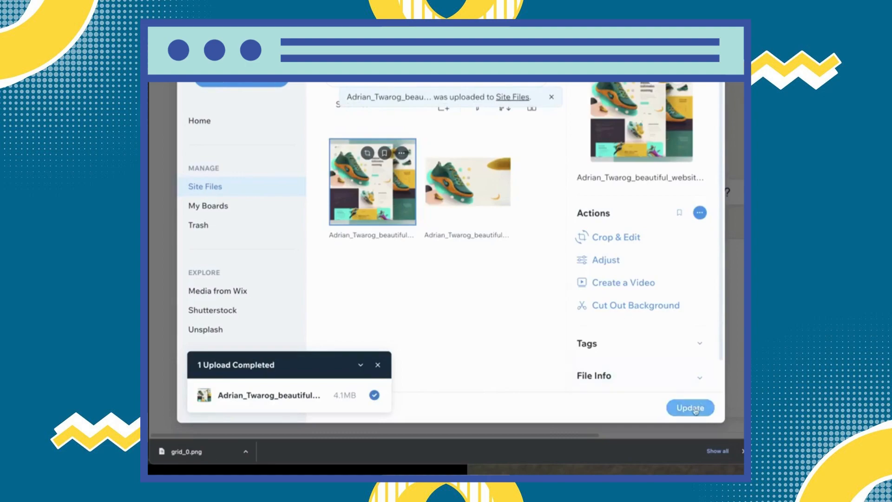
{"action": "left_click", "coordinate": [690, 407]}
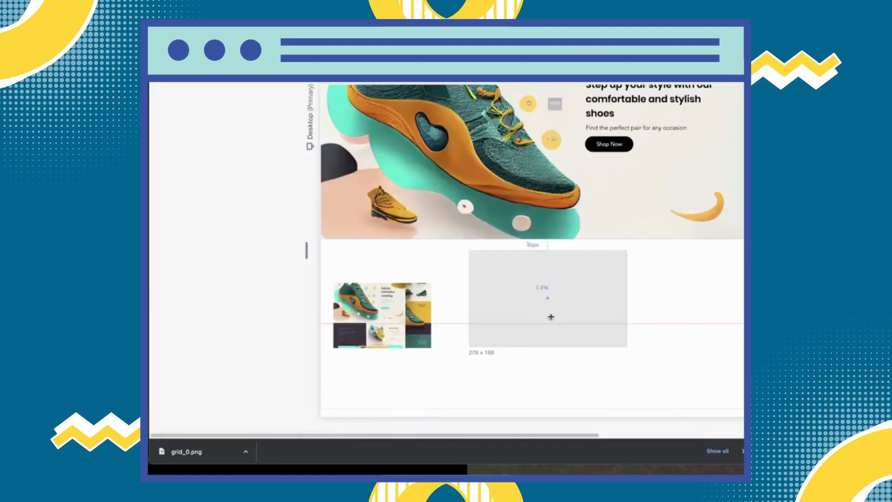
Position the container beside the design image in the blank section and open its fill color and opacity settings
{"action": "left_click", "coordinate": [531, 278]}
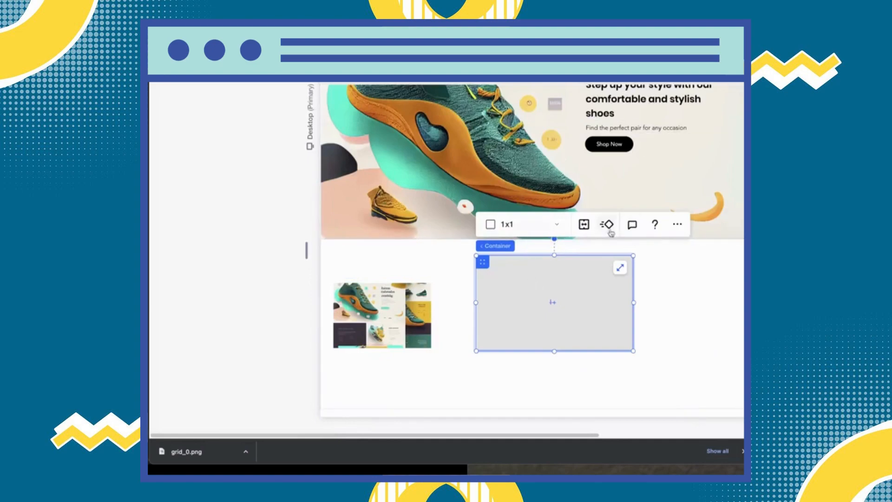
{"action": "left_click", "coordinate": [734, 85]}
{"action": "scroll", "coordinate": [701, 284], "scroll_direction": "down", "scroll_amount": 3}
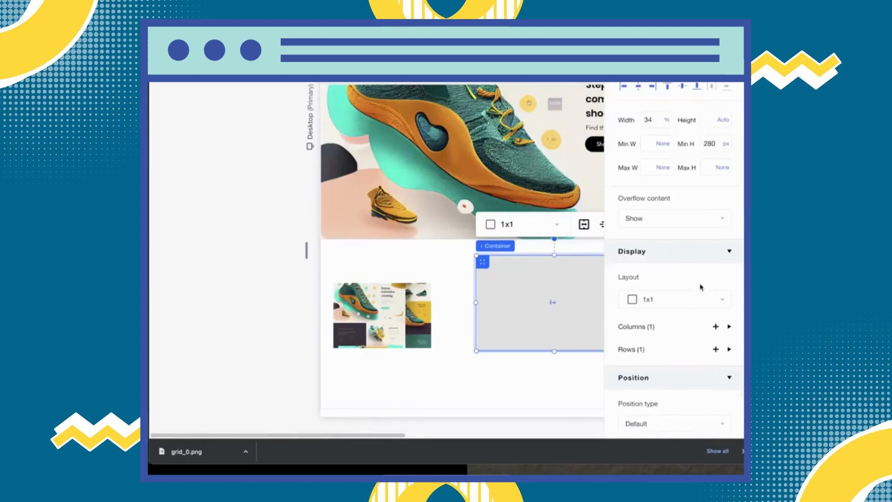
{"action": "scroll", "coordinate": [703, 256], "scroll_direction": "up", "scroll_amount": 3}
{"action": "left_click", "coordinate": [676, 106]}
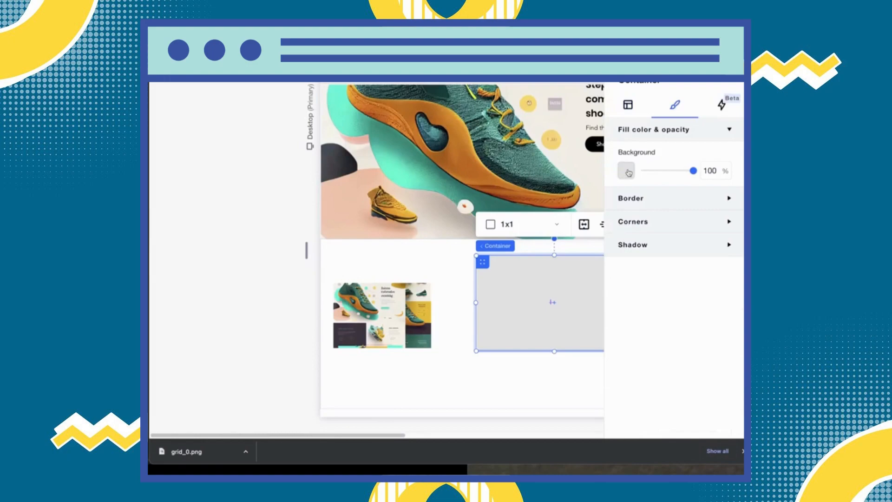
{"action": "left_click", "coordinate": [626, 170]}
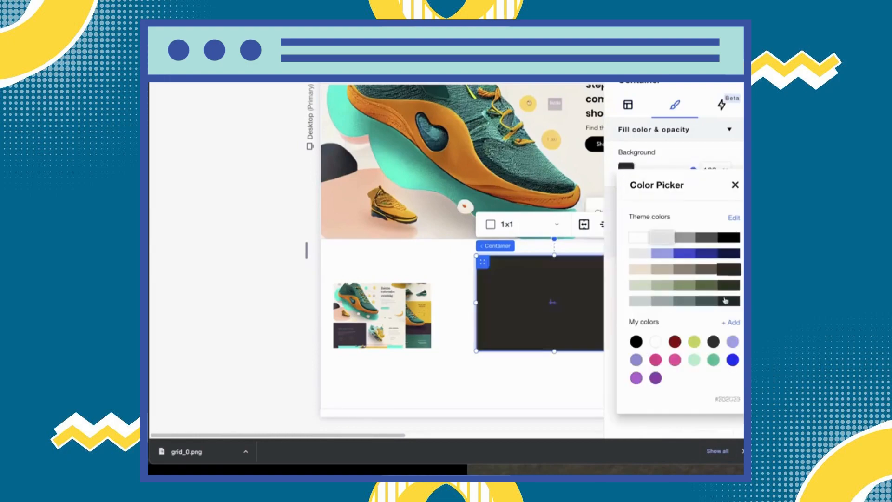
{"action": "left_click", "coordinate": [732, 323]}
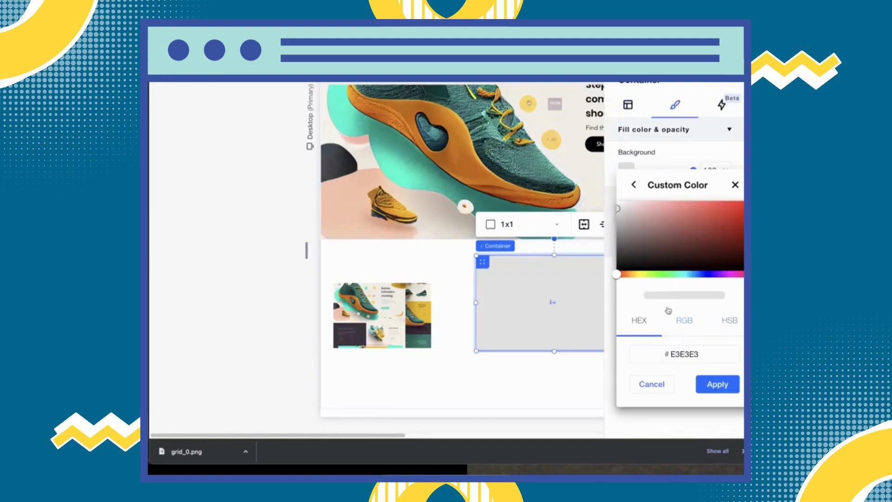
{"action": "left_click", "coordinate": [362, 317]}
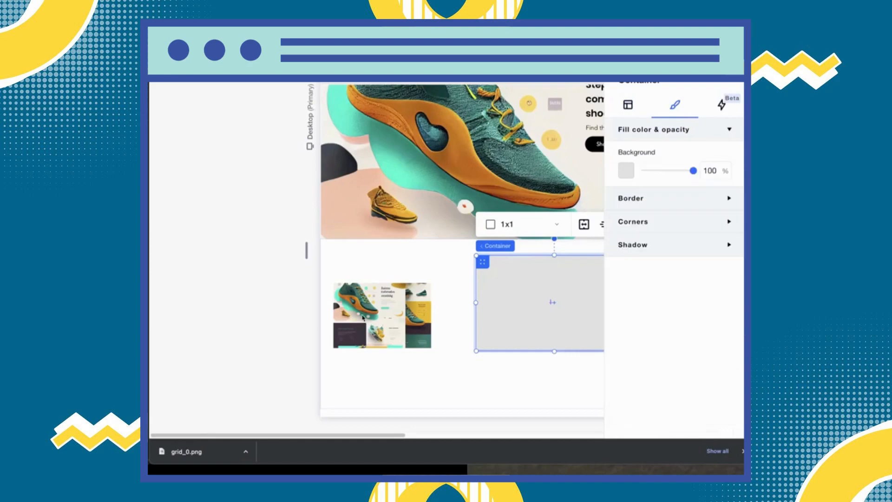
Open the browser's developer tools and add a color: red declaration to the body element's inline style
{"action": "key", "text": "XF86AudioLowerVolume"}
{"action": "key", "text": "F12"}
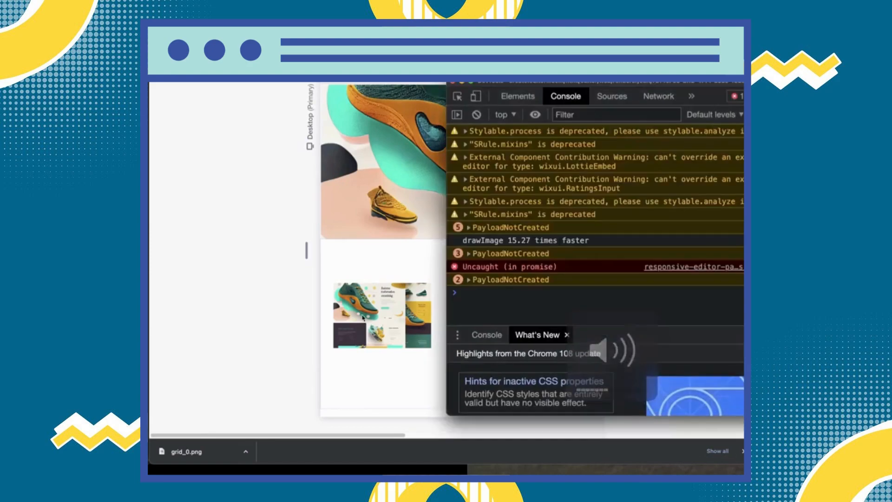
{"action": "left_click", "coordinate": [523, 95]}
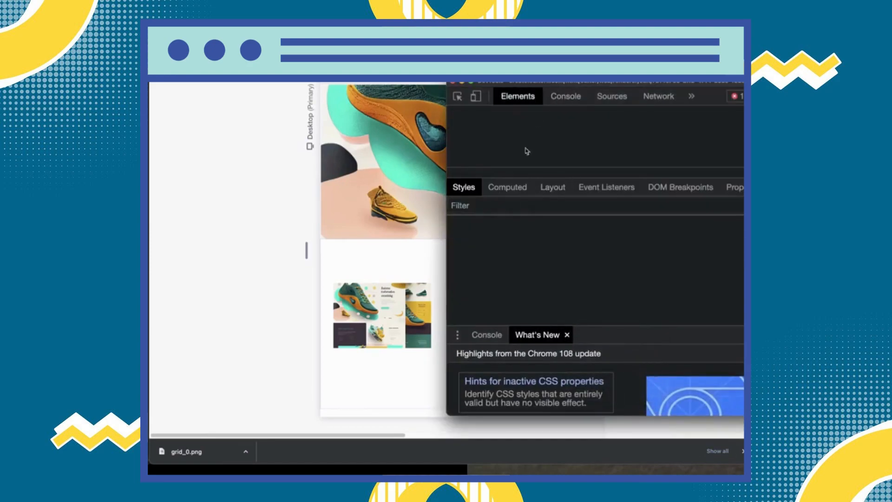
{"action": "left_click", "coordinate": [564, 95]}
{"action": "left_click", "coordinate": [517, 96]}
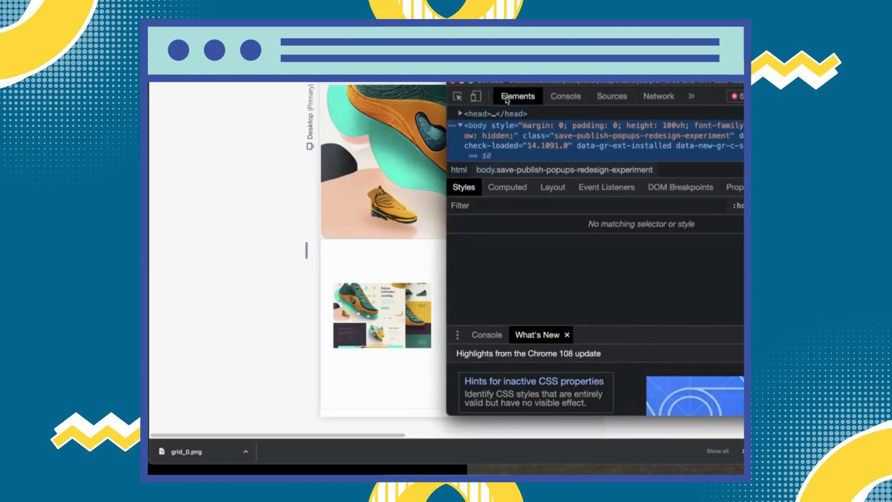
{"action": "left_click", "coordinate": [537, 218]}
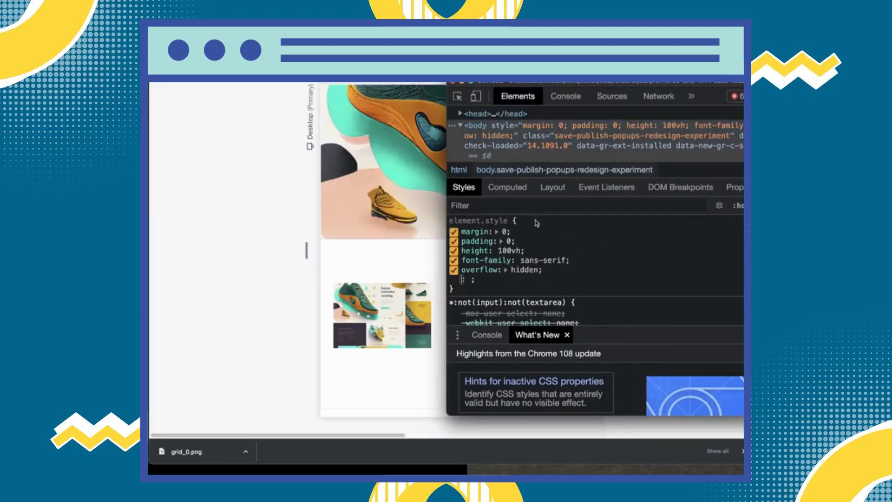
{"action": "type", "text": "color:red"}
{"action": "key", "text": "Return"}
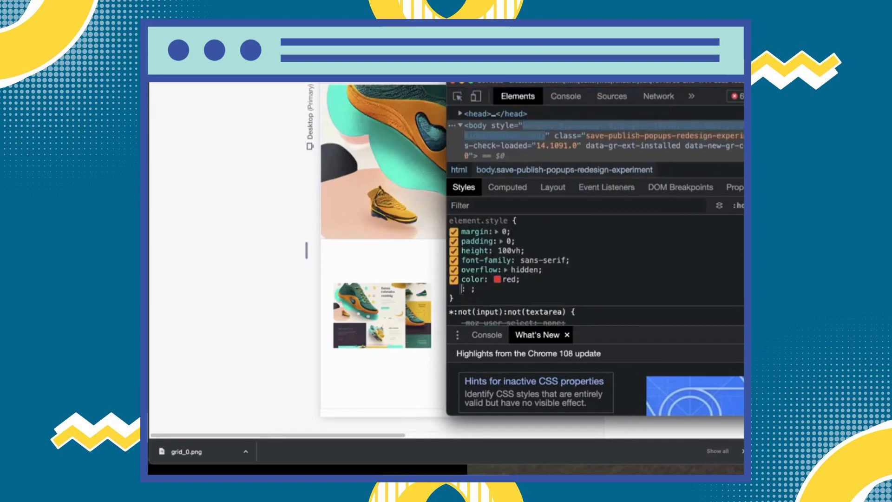
Sample the design image's dark panel color #3e3442 with the eyedropper, disable the red declaration and close the developer tools
{"action": "left_click", "coordinate": [497, 278]}
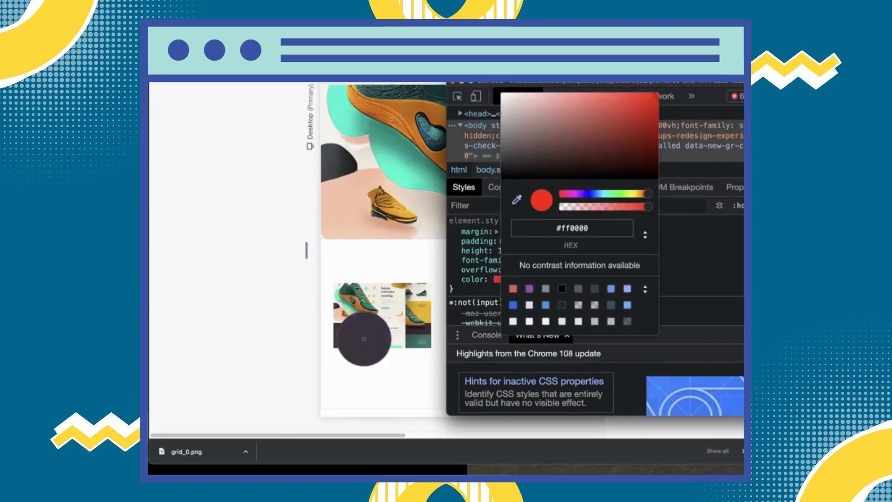
{"action": "left_click", "coordinate": [392, 335]}
{"action": "key", "text": "Escape"}
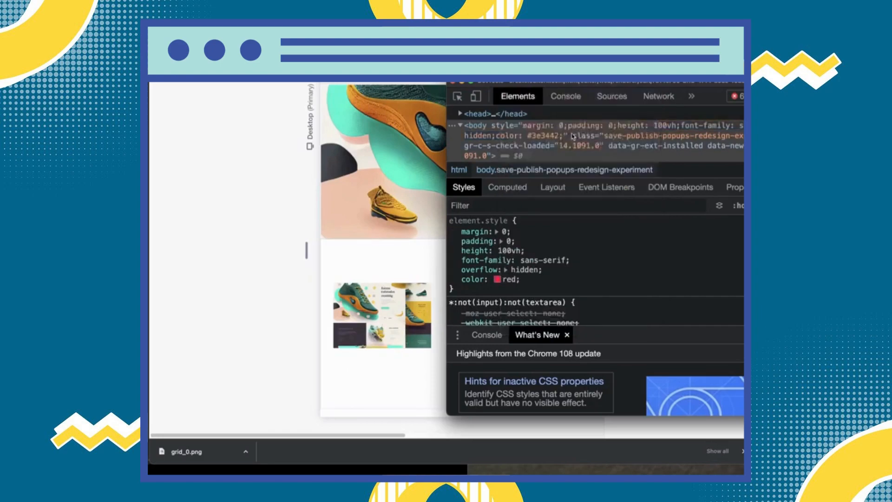
{"action": "left_click", "coordinate": [453, 279]}
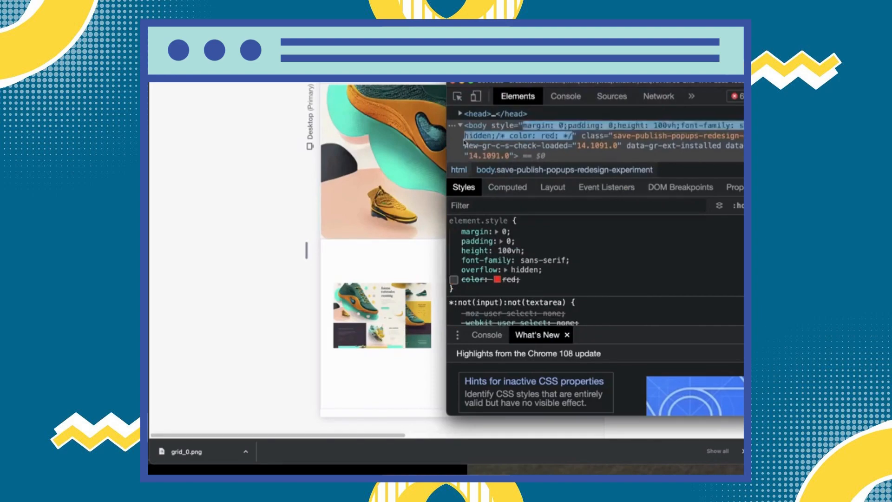
{"action": "left_click", "coordinate": [452, 83]}
Set the container's background to the custom color #3E3442
{"action": "left_click", "coordinate": [627, 176]}
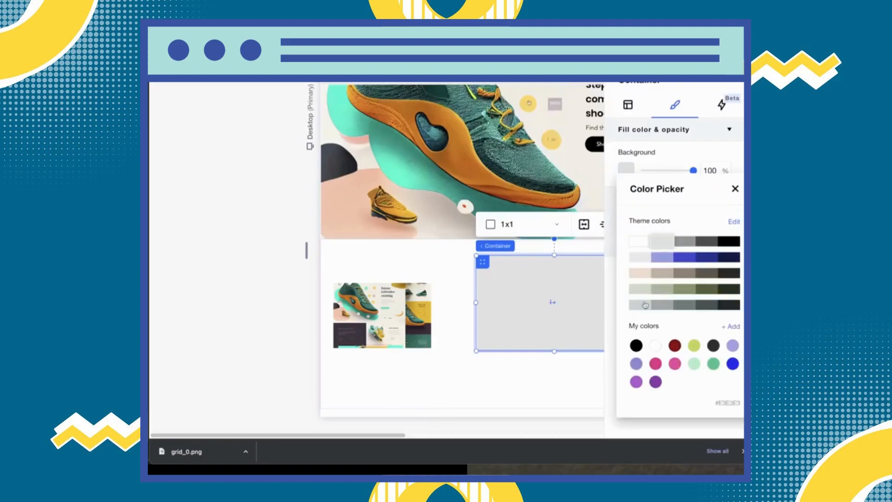
{"action": "left_click", "coordinate": [734, 331]}
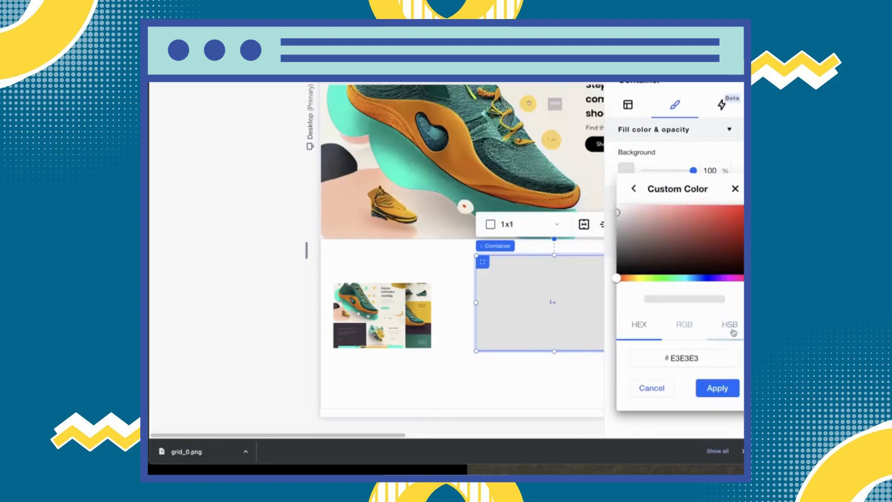
{"action": "double_click", "coordinate": [682, 360]}
{"action": "key", "text": "super+v"}
{"action": "double_click", "coordinate": [688, 360]}
{"action": "type", "text": "3E3442"}
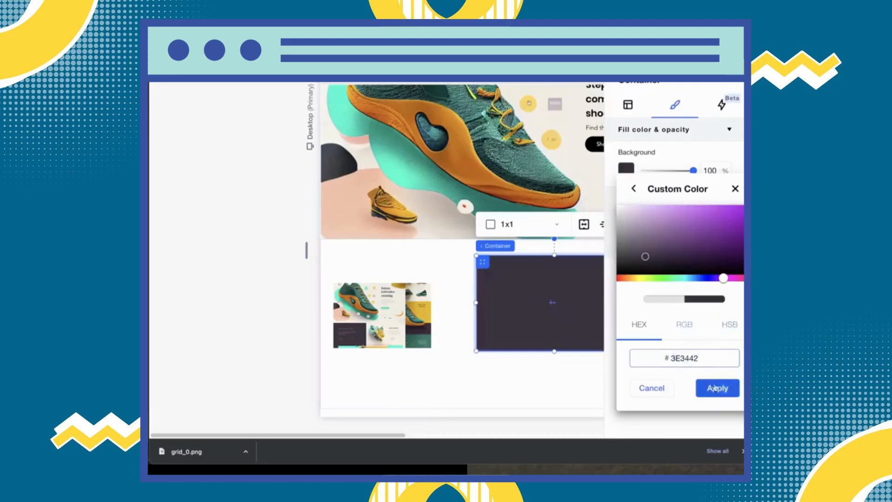
{"action": "left_click", "coordinate": [700, 385]}
{"action": "left_click", "coordinate": [414, 304]}
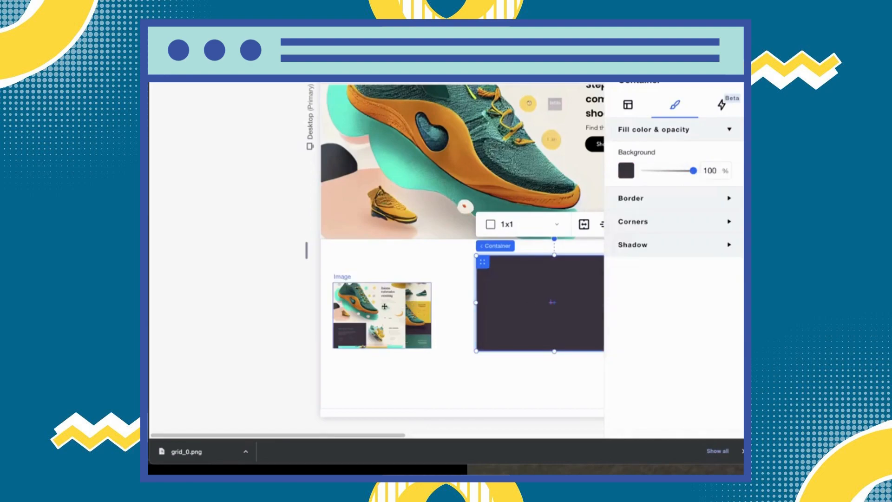
Move the design image up onto the hero and fit the dark container against the section's left edge at full section height
{"action": "left_click_drag", "start_coordinate": [386, 307], "coordinate": [400, 197]}
{"action": "left_click_drag", "start_coordinate": [518, 286], "coordinate": [389, 281]}
{"action": "left_click_drag", "start_coordinate": [398, 333], "coordinate": [397, 406]}
{"action": "left_click", "coordinate": [500, 366]}
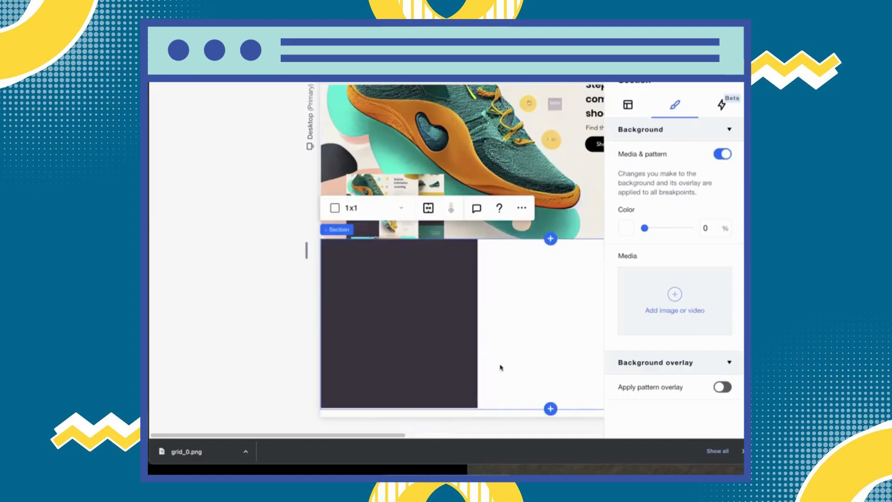
Move the design image across the hero to the spot between the shoe and the Shop Now button
{"action": "left_click_drag", "start_coordinate": [389, 437], "coordinate": [443, 441]}
{"action": "left_click", "coordinate": [330, 238]}
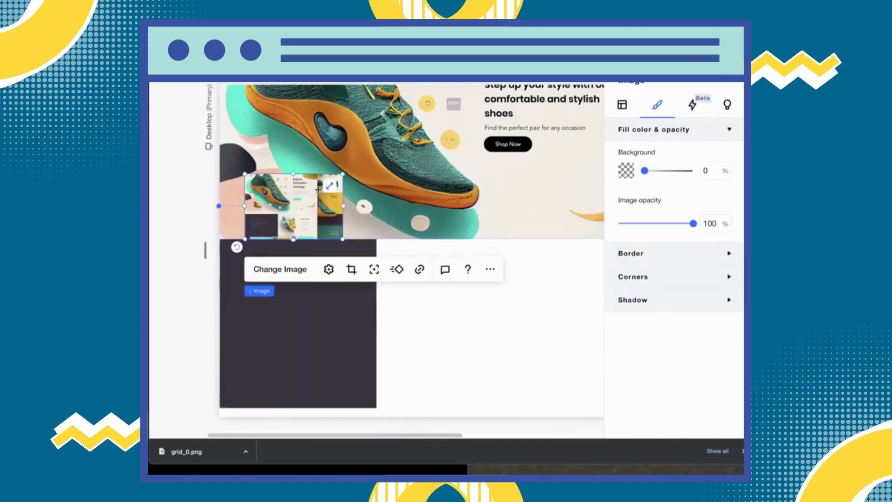
{"action": "left_click_drag", "start_coordinate": [329, 238], "coordinate": [521, 204]}
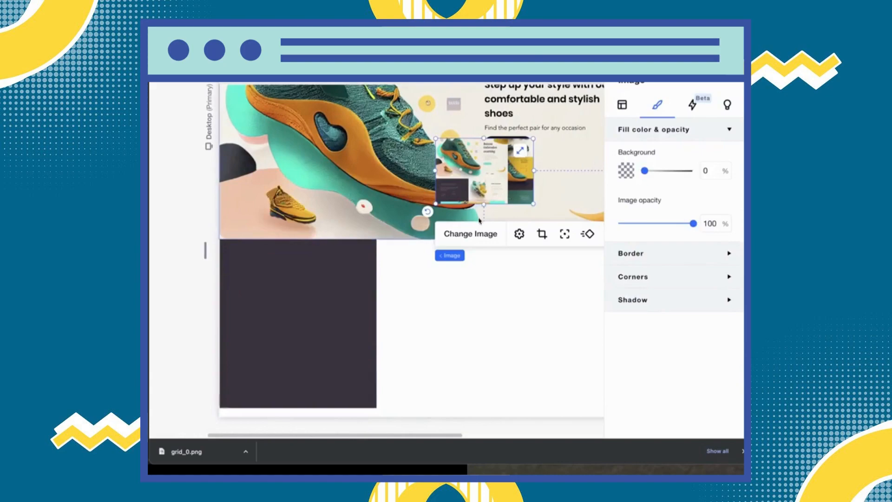
Sample the design image's cream background color #f2eee3 with the developer tools eyedropper, then close the developer tools
{"action": "left_click", "coordinate": [467, 297]}
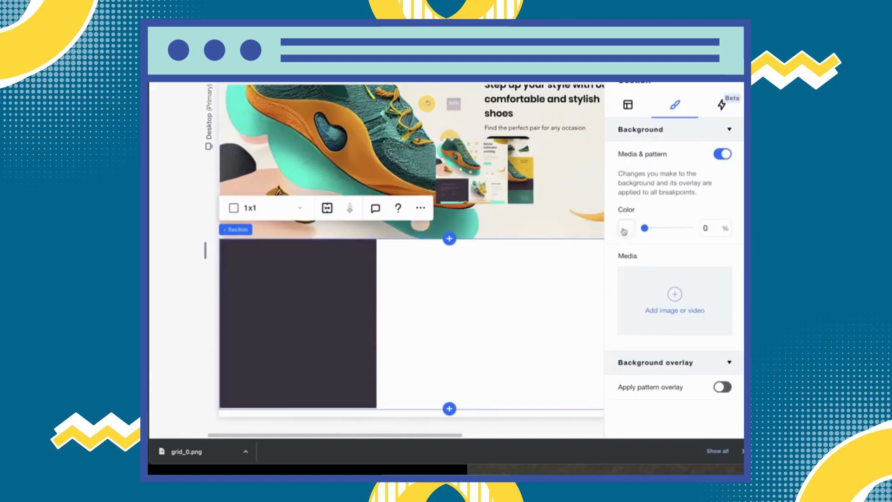
{"action": "left_click", "coordinate": [474, 176]}
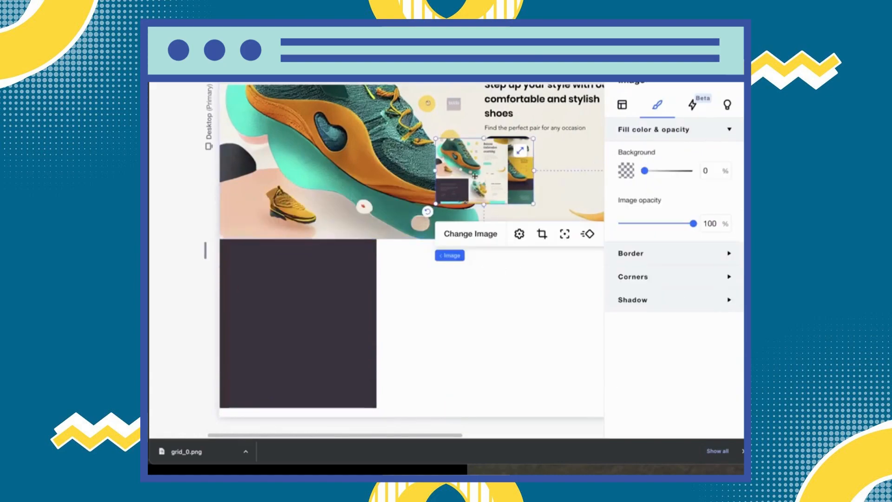
{"action": "key", "text": "super+alt+i"}
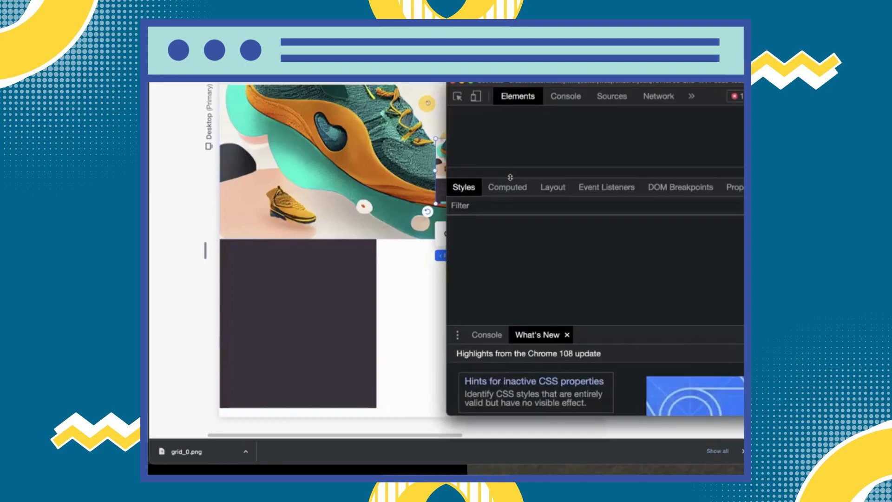
{"action": "left_click", "coordinate": [497, 279]}
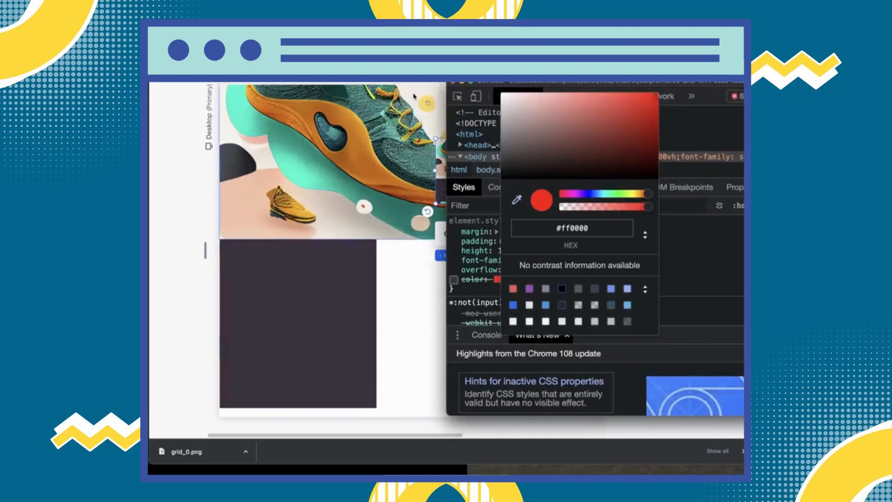
{"action": "left_click", "coordinate": [427, 103]}
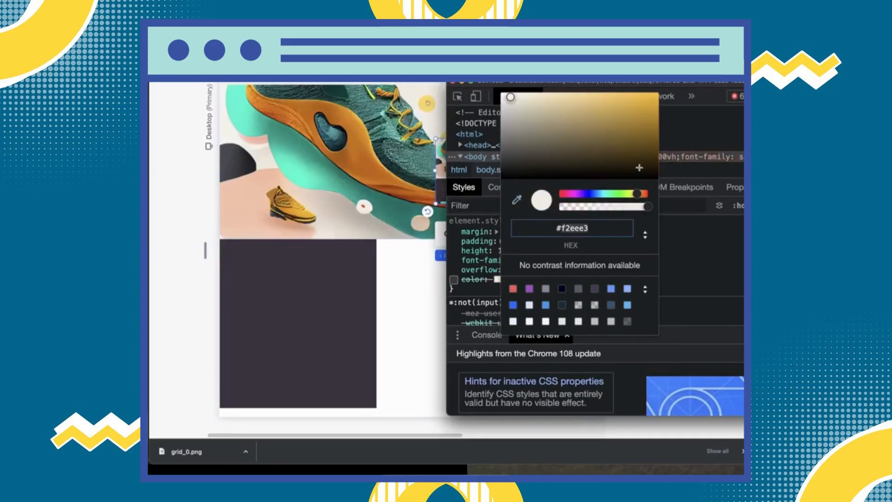
{"action": "key", "text": "Escape"}
{"action": "left_click", "coordinate": [453, 84]}
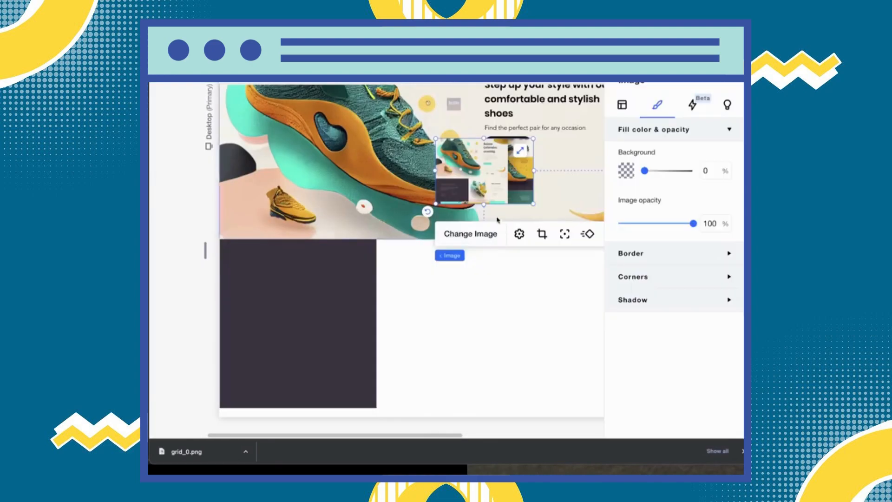
Set the section's background to the custom color #F2EEE3 and move the design image down toward the dark container
{"action": "left_click", "coordinate": [483, 323]}
{"action": "left_click", "coordinate": [627, 106]}
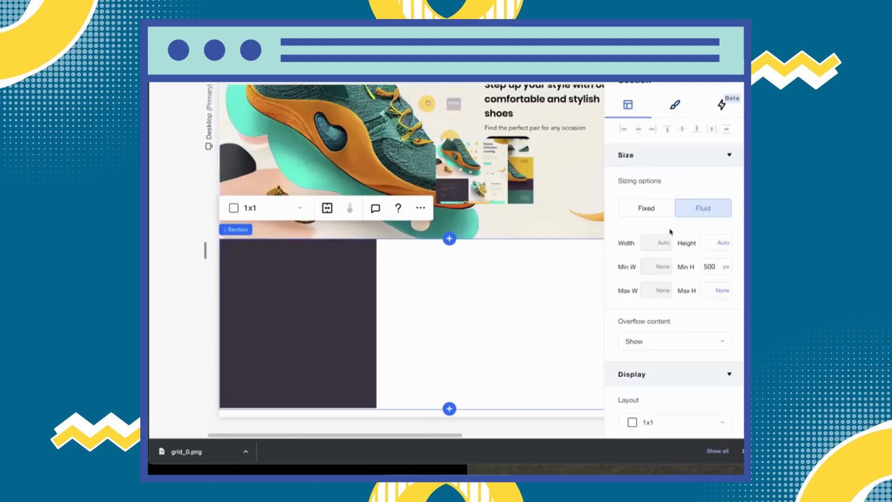
{"action": "left_click", "coordinate": [676, 106]}
{"action": "left_click", "coordinate": [628, 226]}
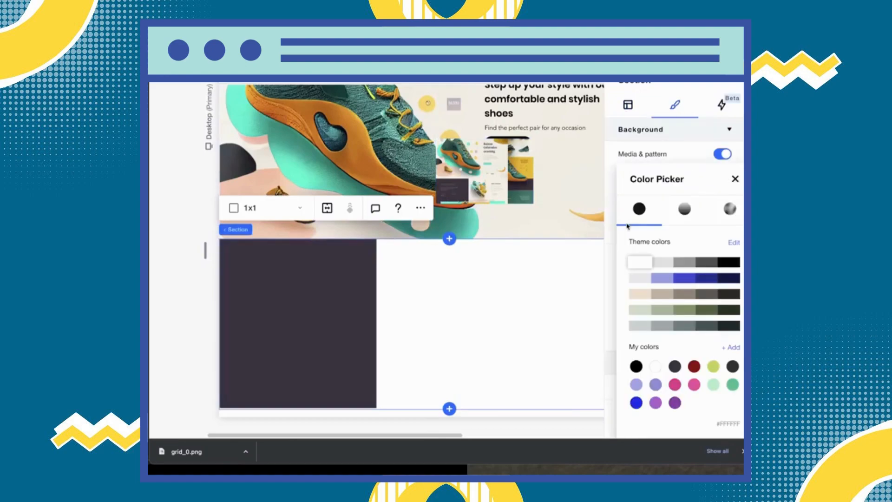
{"action": "left_click", "coordinate": [731, 348]}
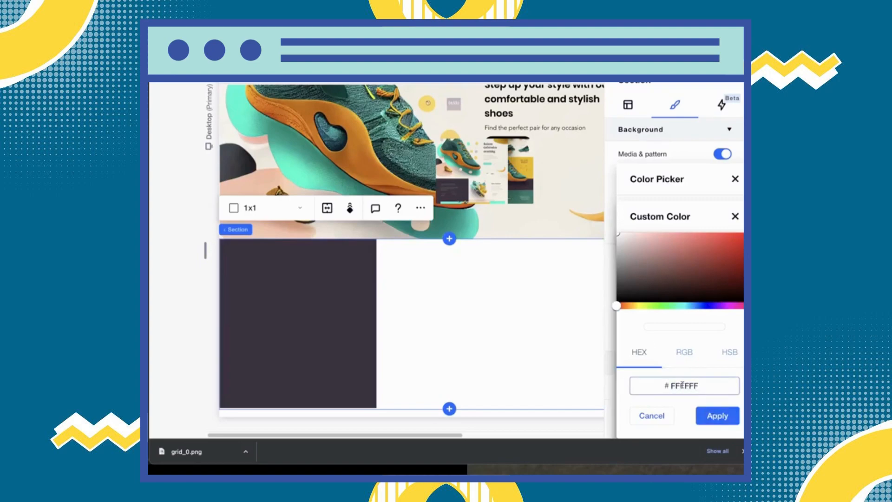
{"action": "type", "text": "F2EEE3"}
{"action": "left_click", "coordinate": [715, 415]}
{"action": "left_click", "coordinate": [522, 166]}
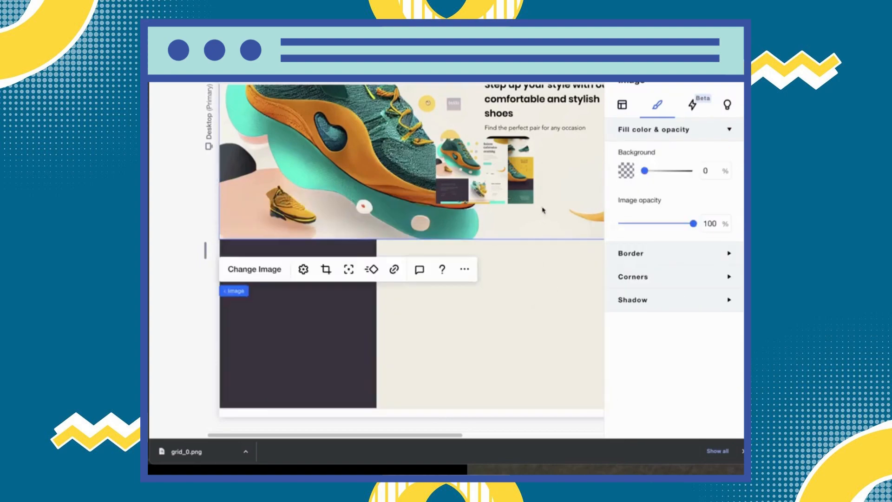
{"action": "left_click_drag", "start_coordinate": [502, 158], "coordinate": [331, 292]}
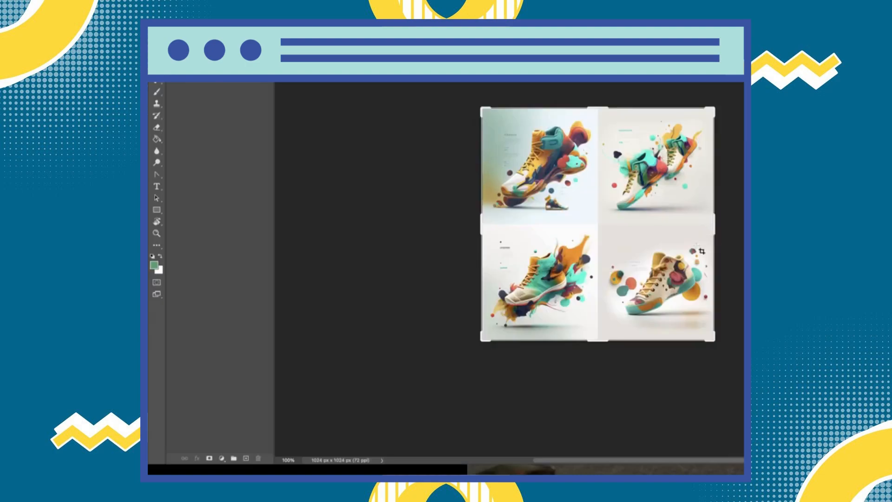
In Photoshop, select the cream high-top shoe with its larger colored circles in the four-shoe grid and isolate them on a trimmed transparent canvas
{"action": "key", "text": "m"}
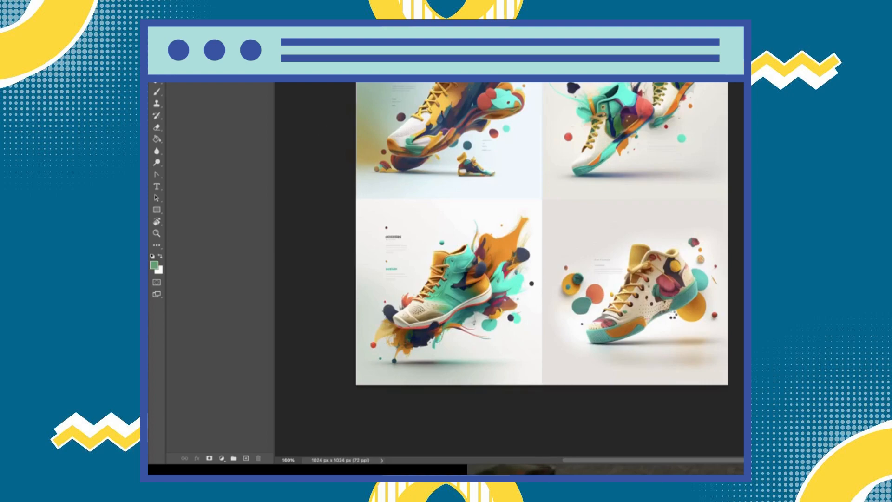
{"action": "left_click", "coordinate": [686, 312]}
{"action": "scroll", "coordinate": [688, 349], "scroll_direction": "up", "scroll_amount": 2}
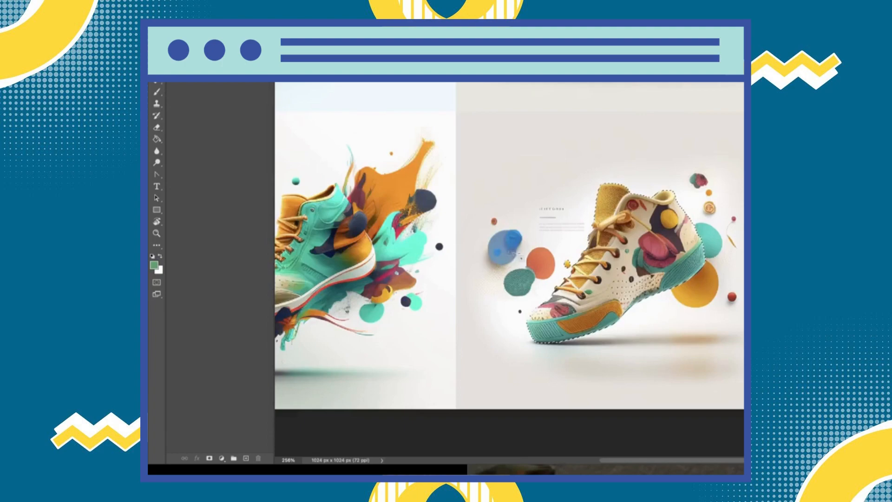
{"action": "left_click", "coordinate": [513, 246], "text": "shift"}
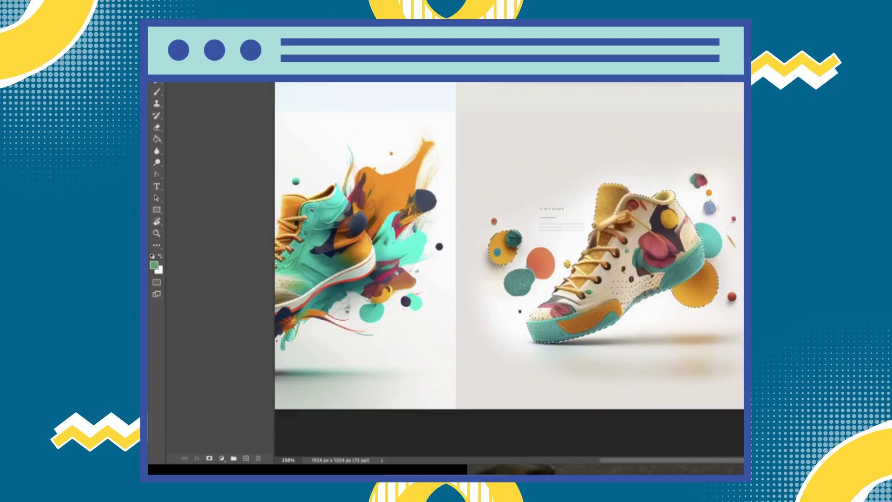
{"action": "key", "text": "Delete"}
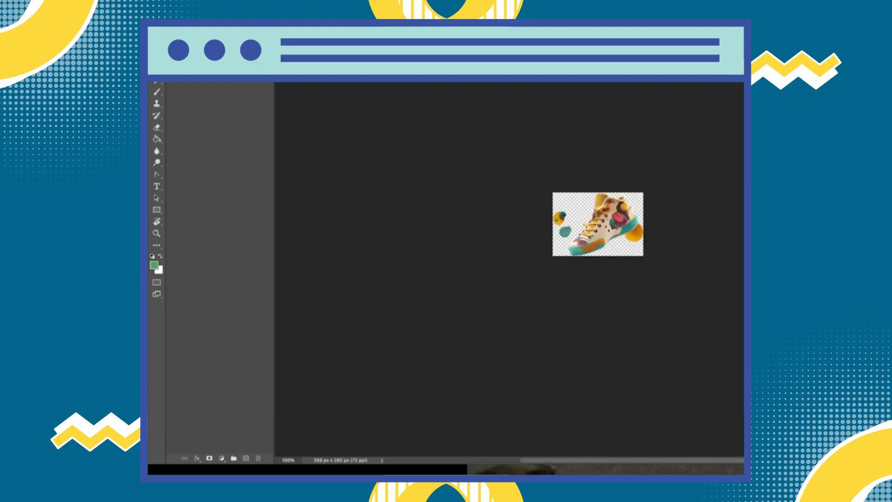
Export the shoe cutout with Save for Web (Legacy) as Layer-1.png
{"action": "left_click", "coordinate": [216, 82]}
{"action": "mouse_move", "coordinate": [265, 79]}
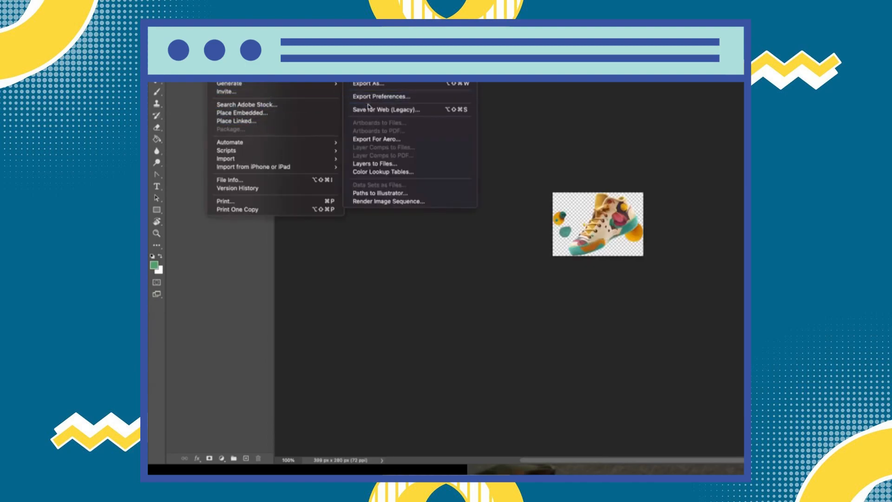
{"action": "left_click", "coordinate": [375, 111]}
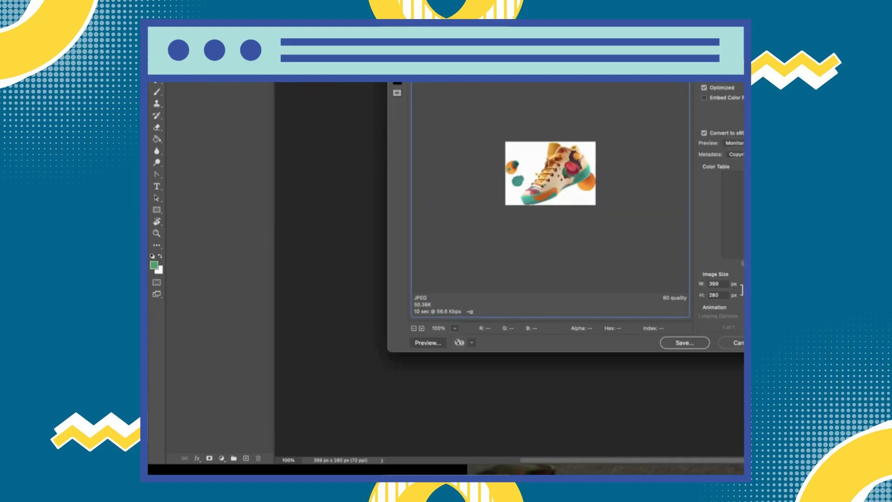
{"action": "left_click", "coordinate": [723, 83]}
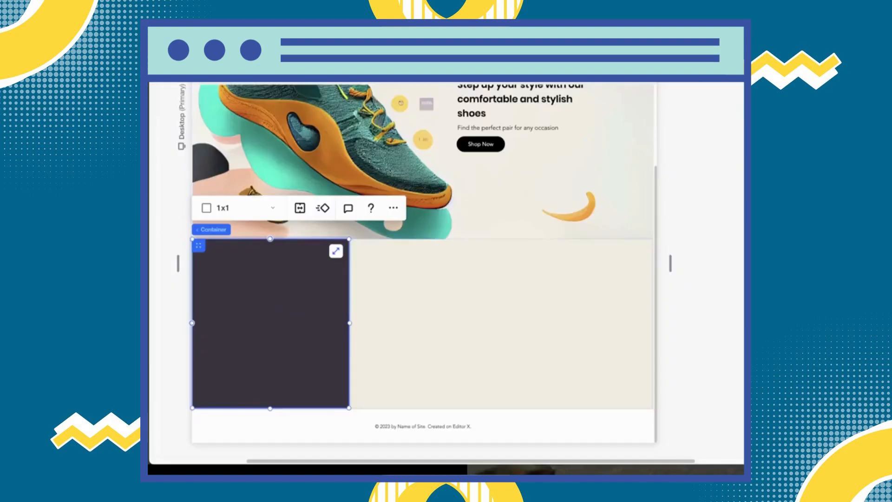
Switch to Editor X, add an image element beside the dark container and replace its picture with the uploaded Layer-1.png
{"action": "key", "text": "a"}
{"action": "left_click", "coordinate": [293, 189]}
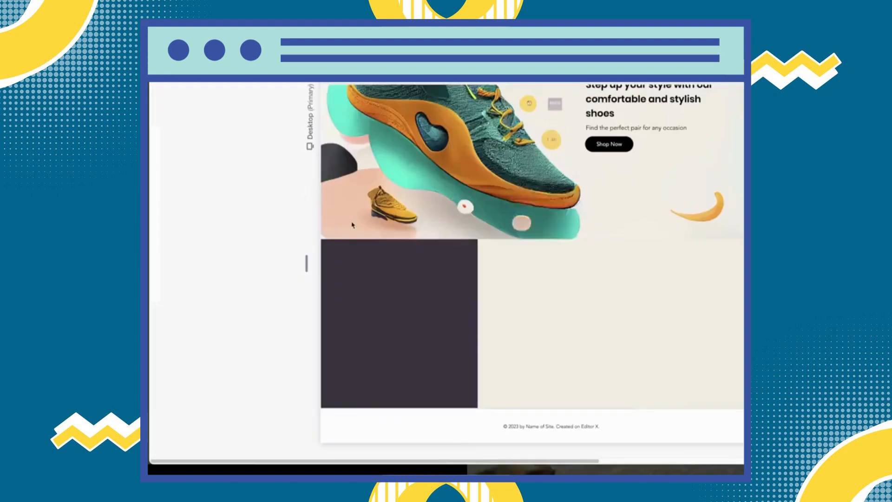
{"action": "left_click", "coordinate": [540, 205]}
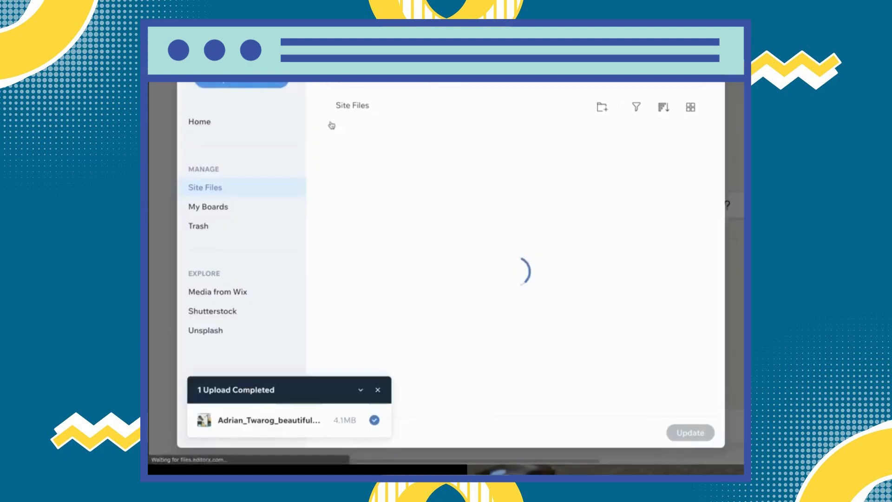
{"action": "left_click", "coordinate": [254, 89]}
{"action": "left_click", "coordinate": [484, 251]}
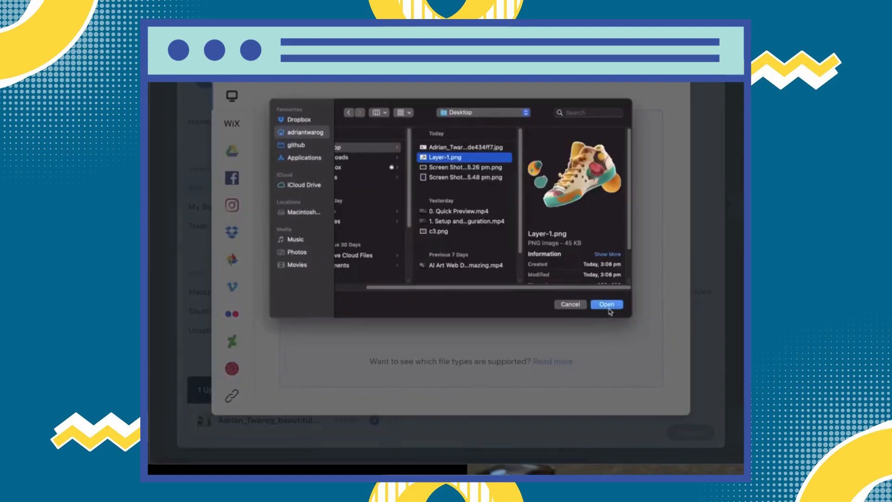
{"action": "left_click", "coordinate": [609, 307]}
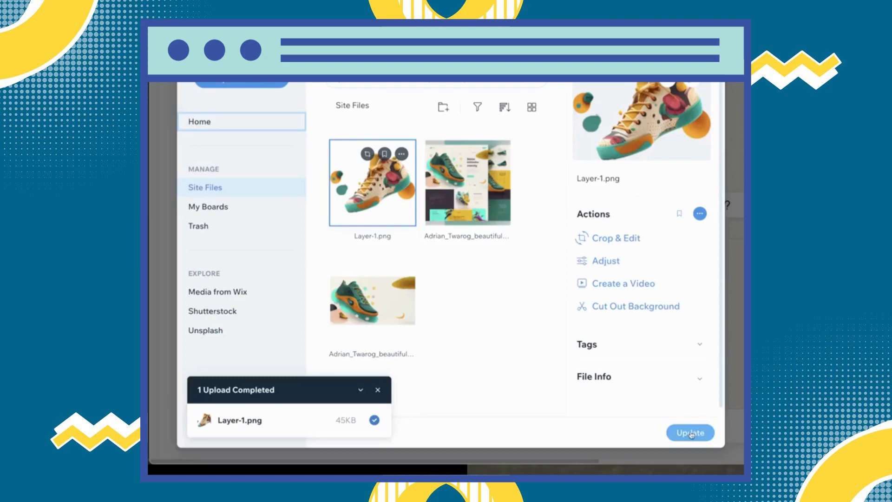
{"action": "left_click", "coordinate": [691, 433]}
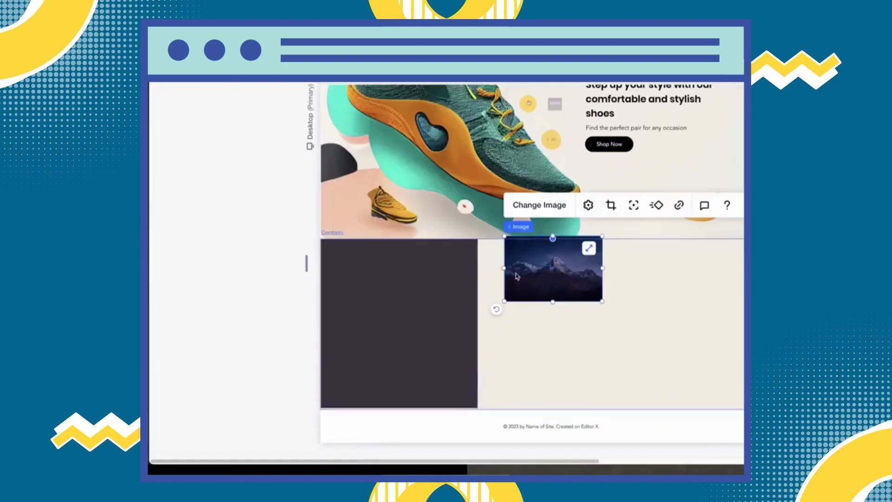
Move the cutout shoe image across the cream area to its far side, opening the downloaded grid_0.png in between
{"action": "left_click_drag", "start_coordinate": [559, 264], "coordinate": [626, 320]}
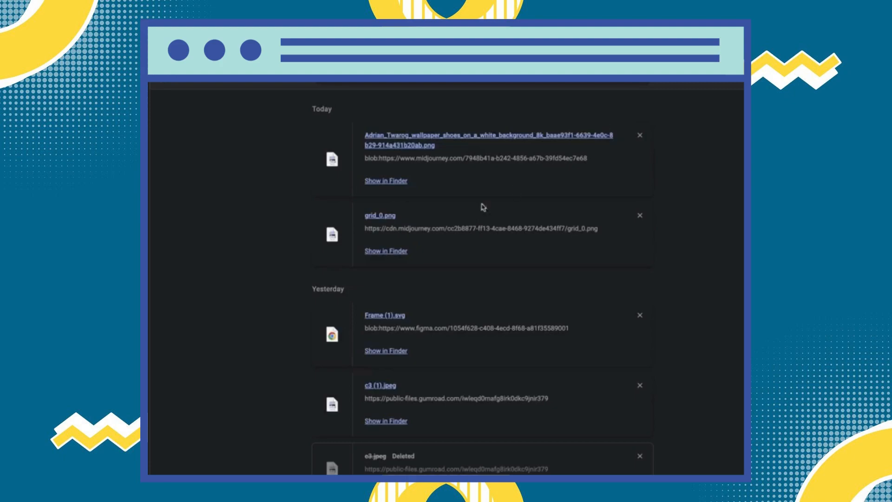
{"action": "left_click", "coordinate": [388, 215]}
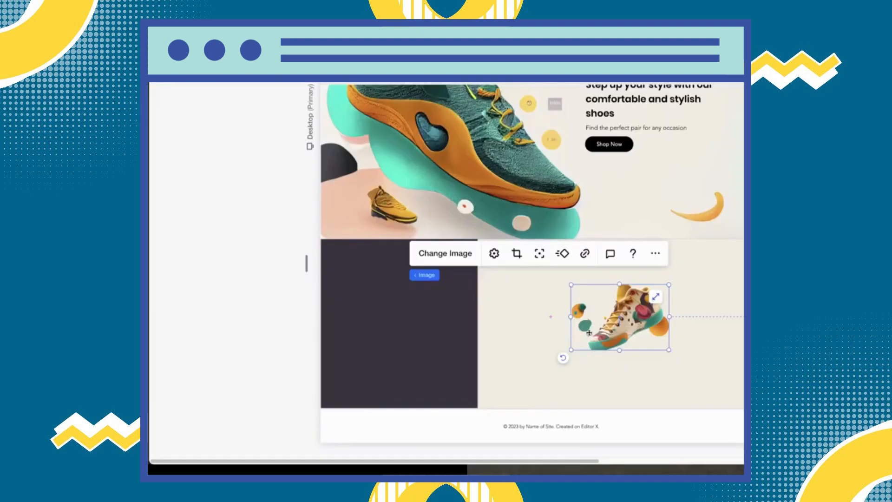
{"action": "left_click_drag", "start_coordinate": [613, 319], "coordinate": [667, 309]}
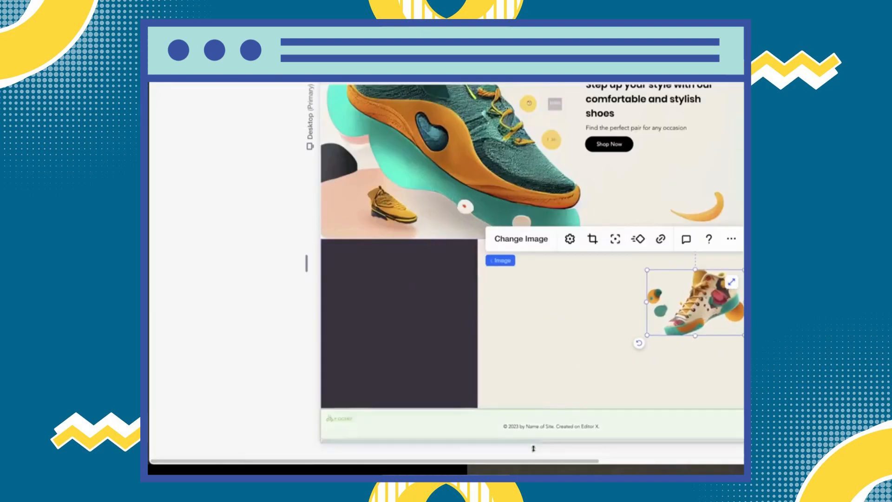
Divide the cream section into a 3x1 grid of equal columns
{"action": "left_click_drag", "start_coordinate": [534, 461], "coordinate": [590, 461]}
{"action": "left_click", "coordinate": [500, 316]}
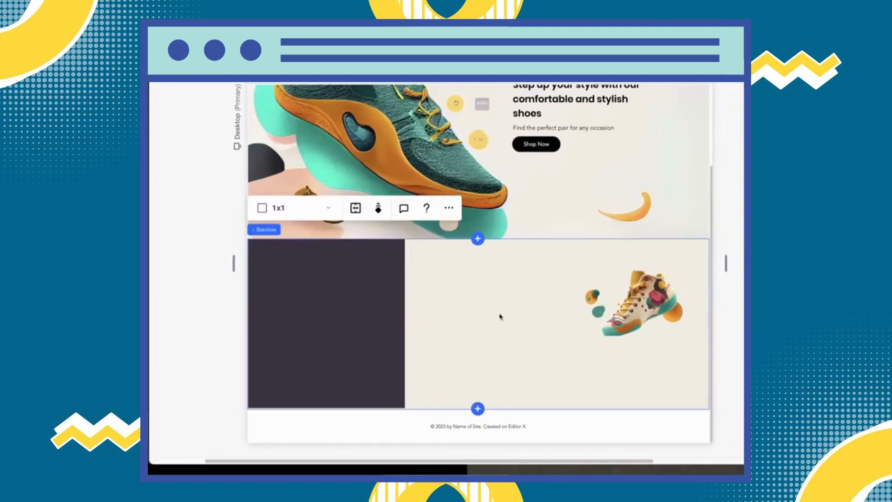
{"action": "left_click", "coordinate": [321, 214]}
{"action": "left_click", "coordinate": [301, 251]}
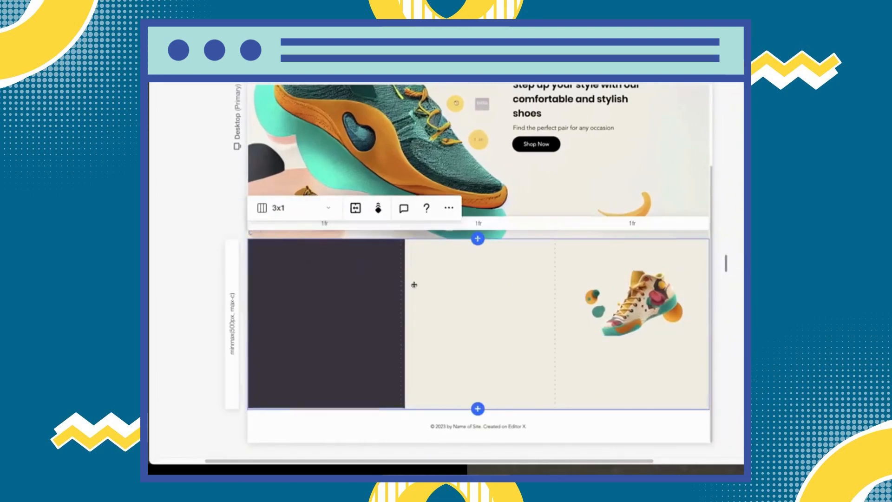
Fit the dark container inside the section's first column and stretch it to fill only that grid cell
{"action": "left_click", "coordinate": [355, 278]}
{"action": "left_click_drag", "start_coordinate": [337, 276], "coordinate": [339, 294]}
{"action": "left_click", "coordinate": [391, 270]}
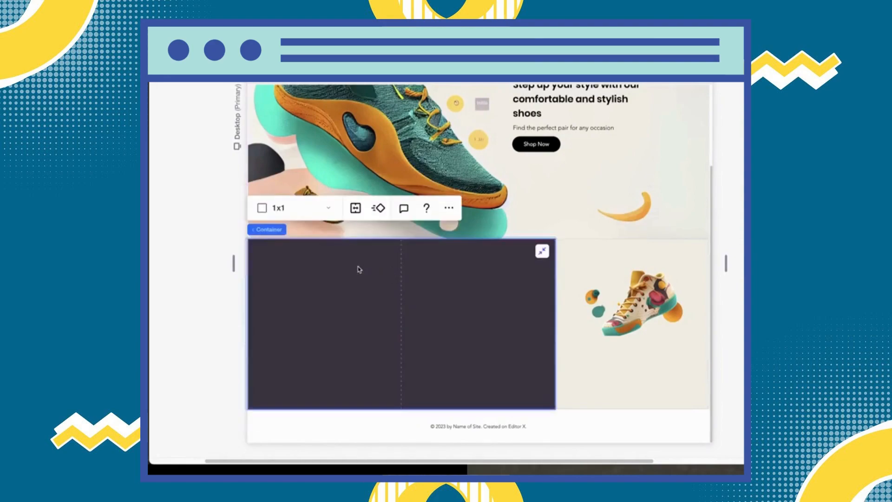
{"action": "left_click", "coordinate": [540, 252]}
{"action": "left_click_drag", "start_coordinate": [295, 266], "coordinate": [302, 298]}
{"action": "left_click", "coordinate": [382, 294]}
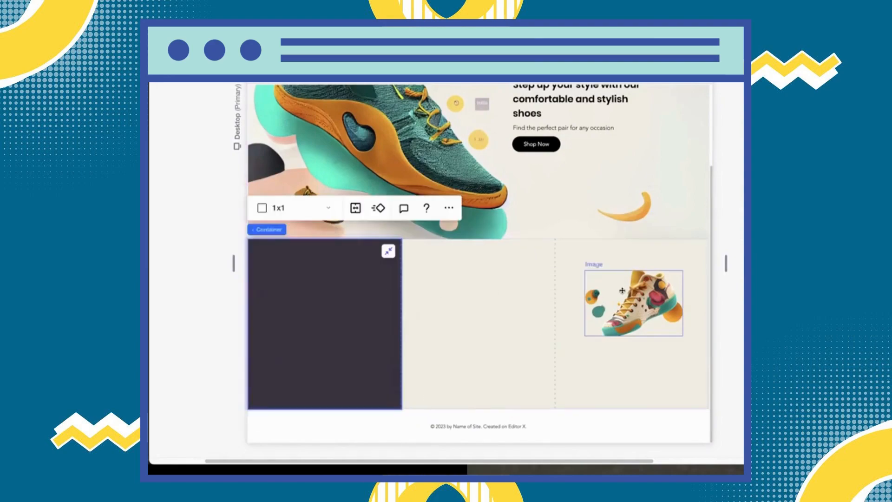
Move the cutout shoe image into the middle column, resize it to leave side gaps and center it in the cell
{"action": "left_click_drag", "start_coordinate": [671, 328], "coordinate": [552, 371]}
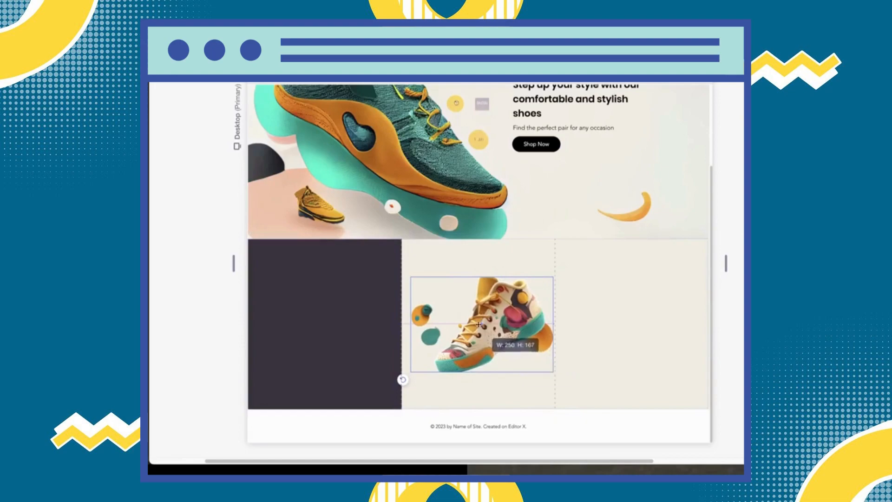
{"action": "left_click_drag", "start_coordinate": [486, 330], "coordinate": [492, 339]}
{"action": "left_click_drag", "start_coordinate": [416, 287], "coordinate": [451, 310]}
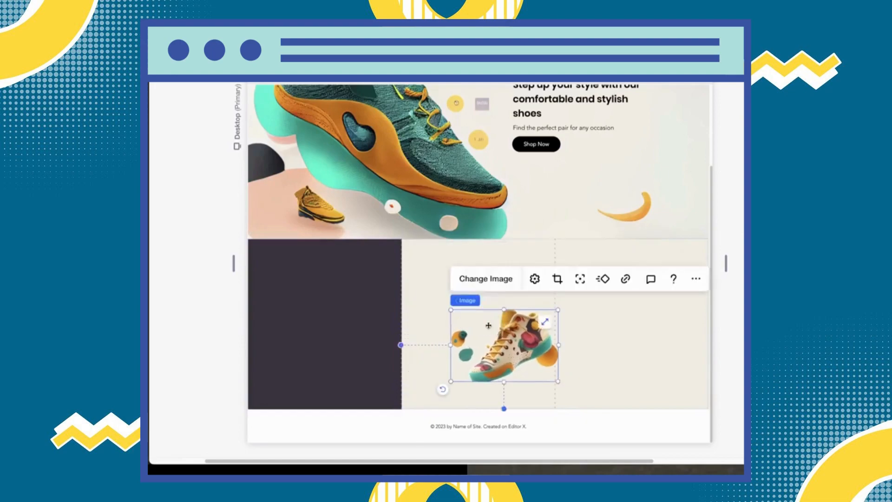
{"action": "left_click_drag", "start_coordinate": [501, 331], "coordinate": [472, 308]}
Dock the shoe image to all four sides of the middle grid cell
{"action": "left_click", "coordinate": [731, 58]}
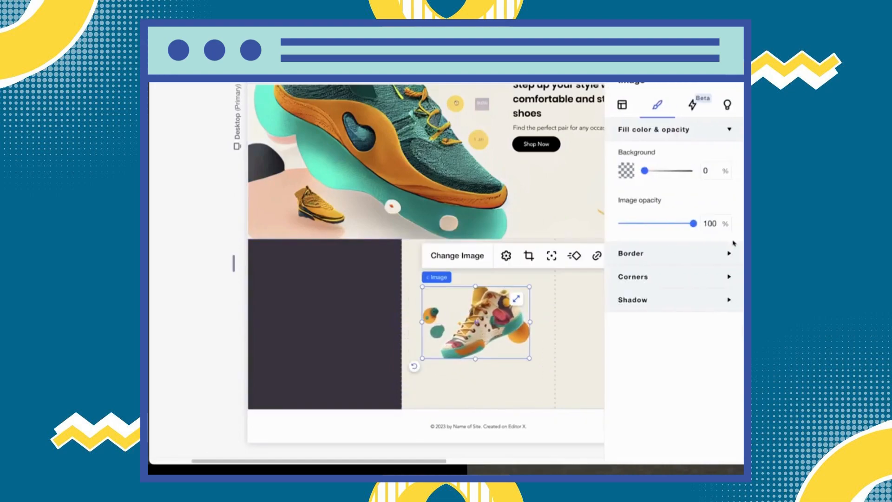
{"action": "left_click", "coordinate": [631, 110]}
{"action": "scroll", "coordinate": [688, 360], "scroll_direction": "down", "scroll_amount": 5}
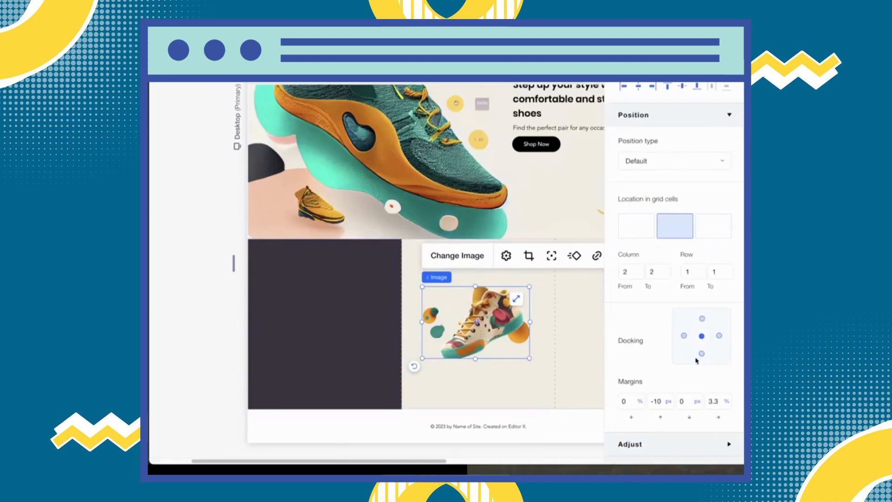
{"action": "left_click", "coordinate": [701, 319]}
{"action": "left_click", "coordinate": [701, 353]}
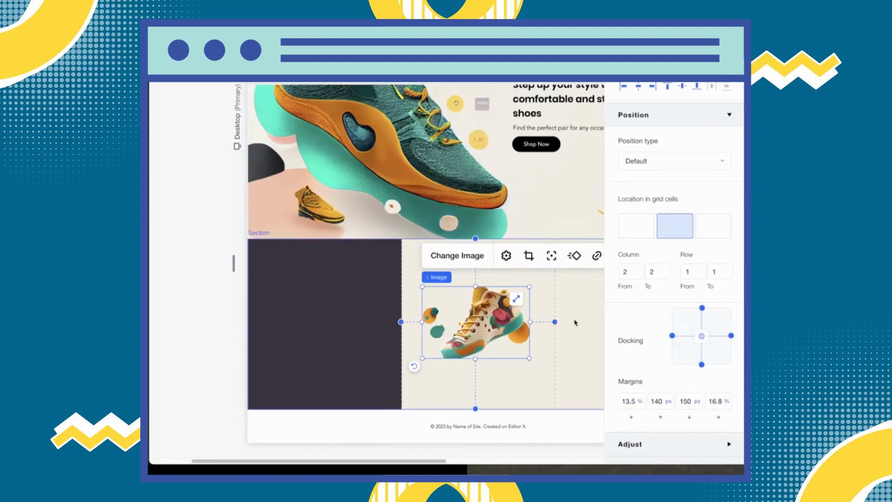
Add a paragraph text element and place it in the third column of the cream section
{"action": "left_click", "coordinate": [584, 304]}
{"action": "left_click", "coordinate": [729, 85]}
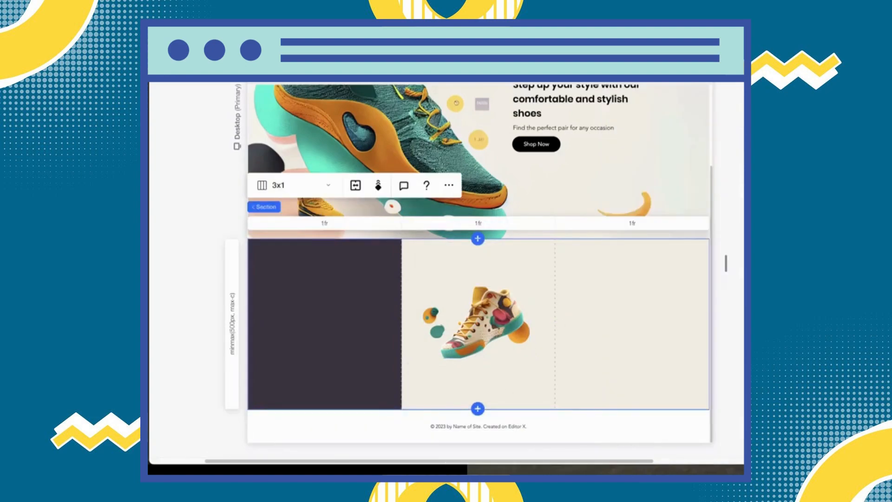
{"action": "scroll", "coordinate": [496, 460], "scroll_direction": "right", "scroll_amount": 1}
{"action": "scroll", "coordinate": [496, 462], "scroll_direction": "right", "scroll_amount": 2}
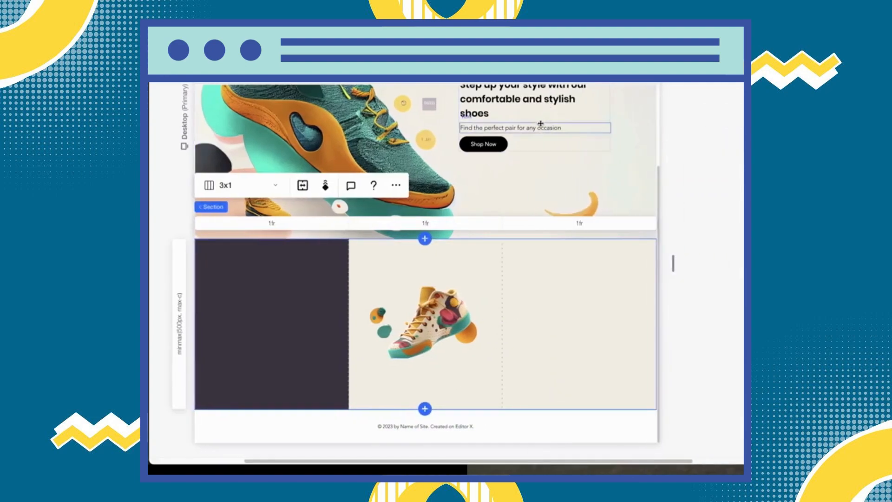
{"action": "left_click", "coordinate": [511, 128]}
{"action": "key", "text": "a"}
{"action": "left_click_drag", "start_coordinate": [354, 117], "coordinate": [689, 319]}
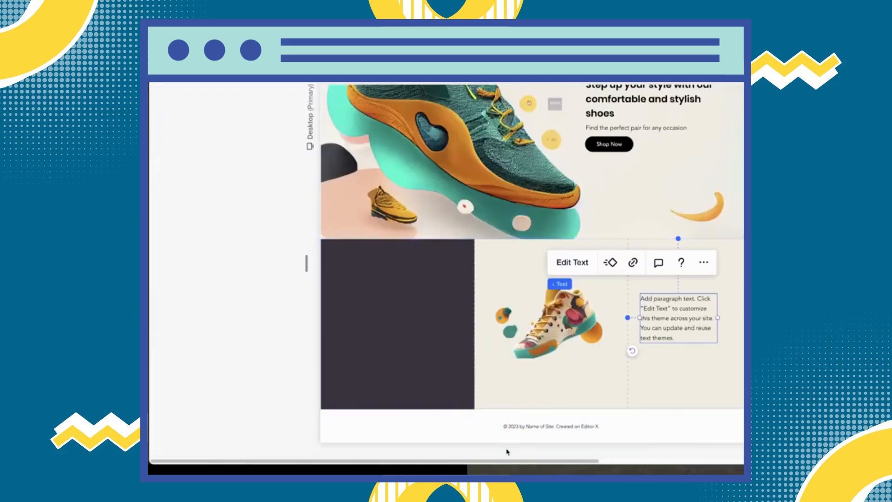
{"action": "scroll", "coordinate": [506, 451], "scroll_direction": "right", "scroll_amount": 2}
{"action": "left_click_drag", "start_coordinate": [609, 318], "coordinate": [642, 327]}
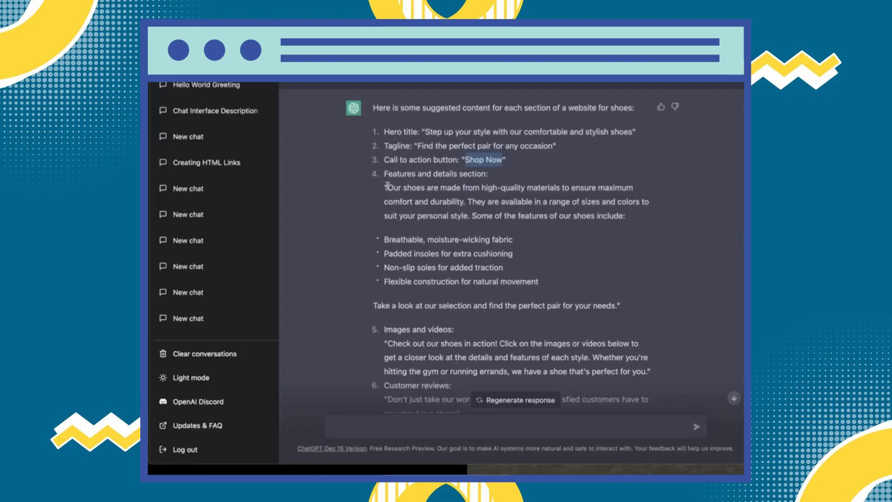
Replace the placeholder paragraph with ChatGPT's features text, from "Our shoes are made from high-quality materials" through "to suit your personal style."
{"action": "left_click_drag", "start_coordinate": [386, 187], "coordinate": [519, 227]}
{"action": "left_click_drag", "start_coordinate": [609, 215], "coordinate": [468, 217]}
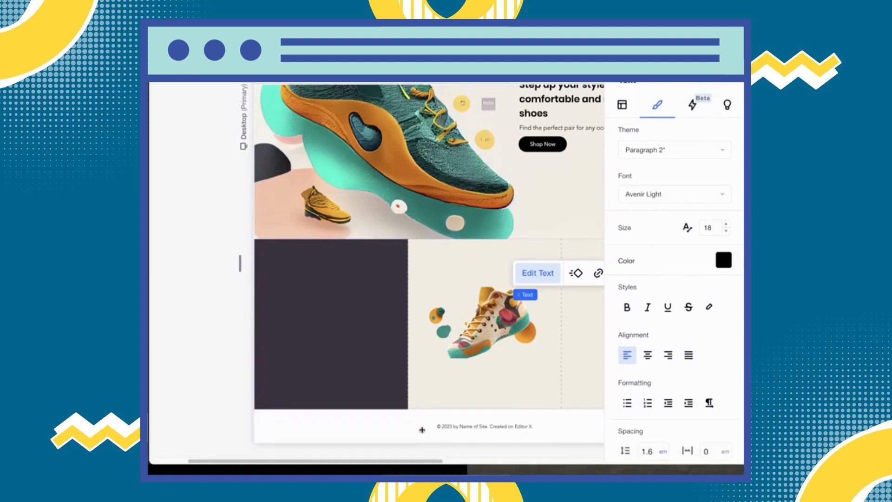
{"action": "left_click_drag", "start_coordinate": [424, 463], "coordinate": [444, 463]}
{"action": "left_click_drag", "start_coordinate": [496, 462], "coordinate": [485, 462]}
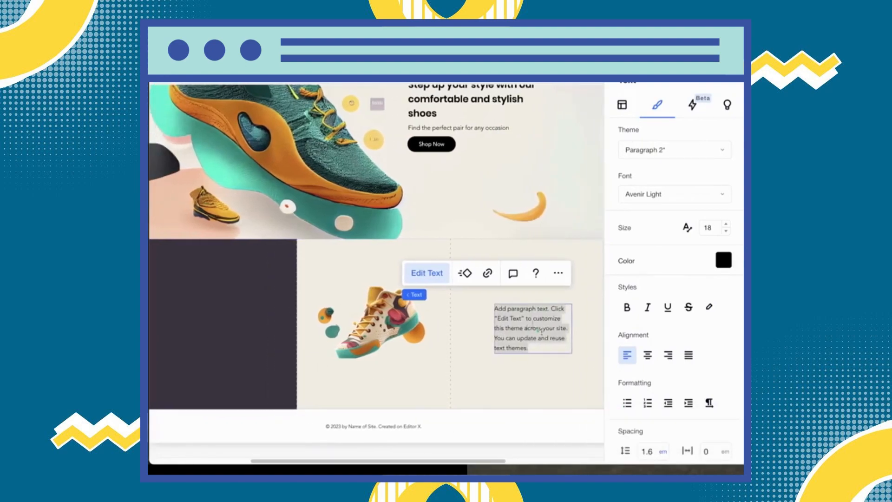
{"action": "key", "text": "ctrl+a"}
{"action": "type", "text": "Our shoes are made from high-quality materials to ensure maximum comfort and durability. They are available in a range of sizes and colors to suit your personal style."}
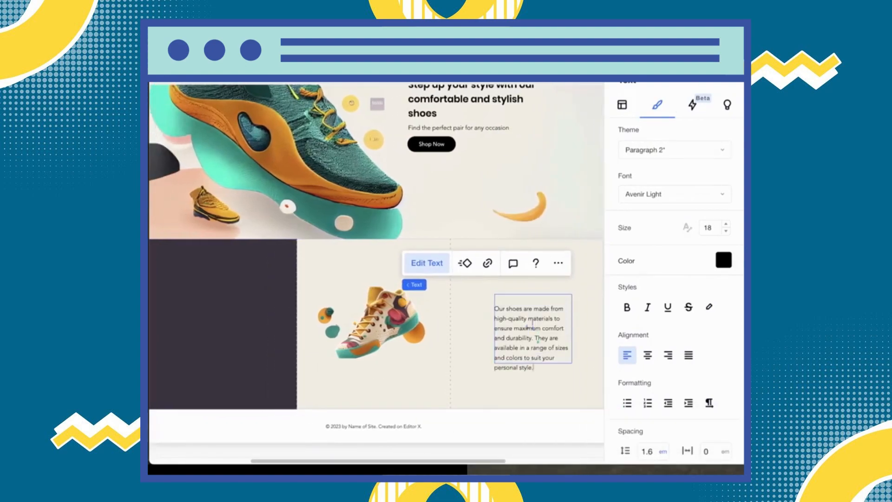
Widen the features paragraph and set its text size to 24
{"action": "left_click", "coordinate": [494, 309]}
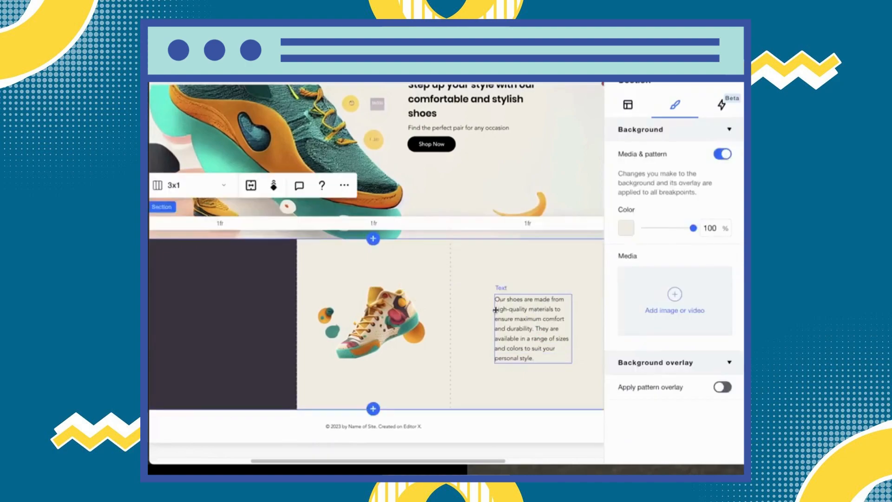
{"action": "left_click", "coordinate": [495, 309]}
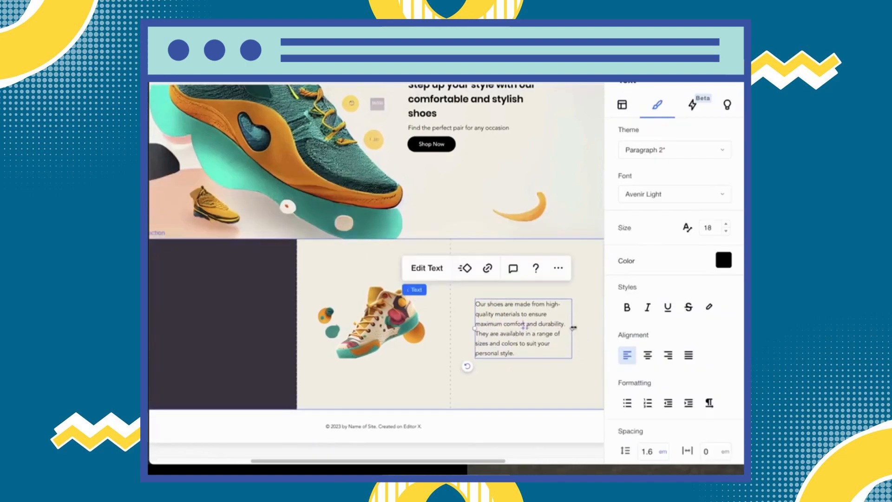
{"action": "left_click_drag", "start_coordinate": [572, 328], "coordinate": [603, 329]}
{"action": "left_click", "coordinate": [727, 225]}
{"action": "left_click", "coordinate": [726, 225]}
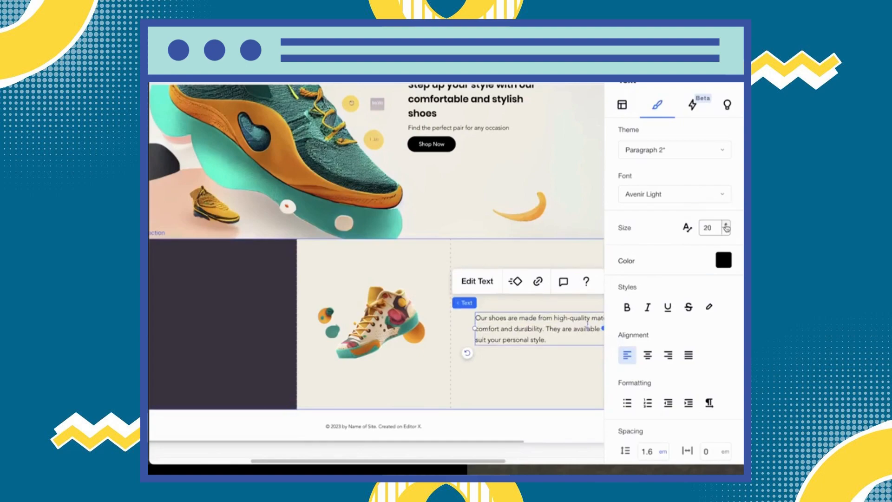
{"action": "left_click", "coordinate": [726, 225]}
{"action": "left_click", "coordinate": [726, 225]}
{"action": "left_click", "coordinate": [726, 225]}
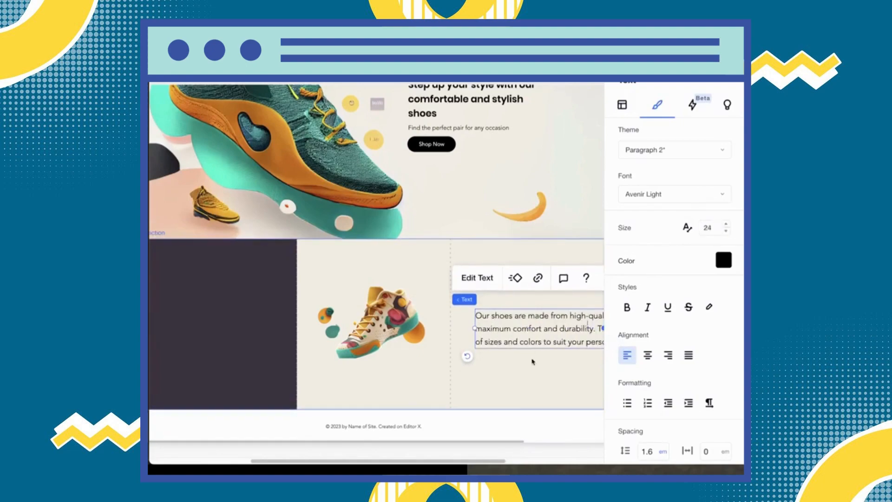
{"action": "left_click", "coordinate": [532, 361]}
{"action": "left_click", "coordinate": [731, 79]}
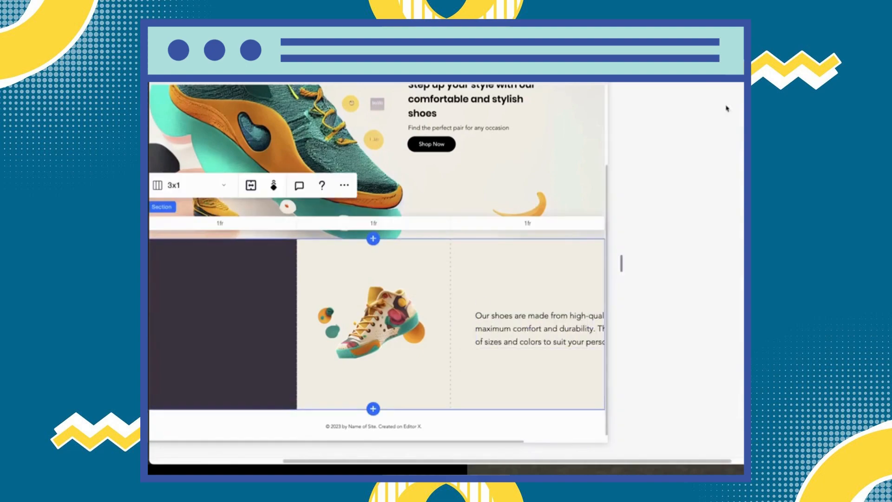
Extend the footer's height downward to make more working room below the cream section
{"action": "left_click", "coordinate": [513, 439]}
{"action": "left_click_drag", "start_coordinate": [501, 460], "coordinate": [443, 460]}
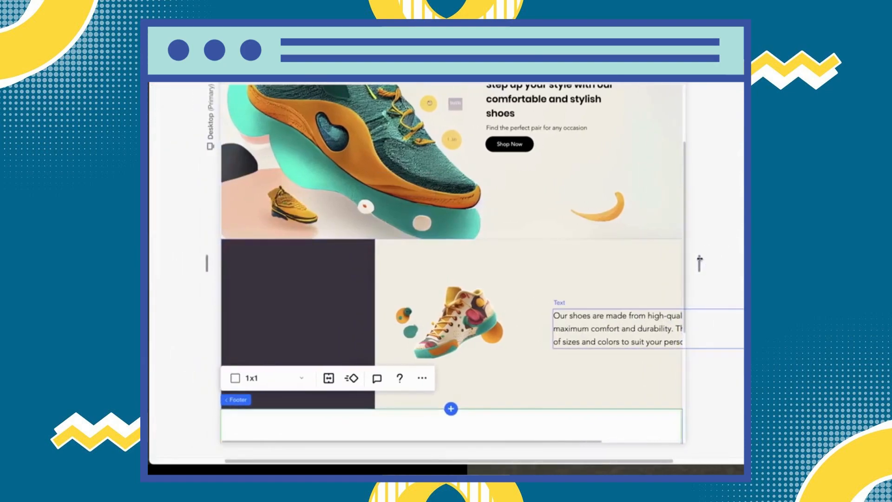
{"action": "scroll", "coordinate": [699, 264], "scroll_direction": "down", "scroll_amount": 5}
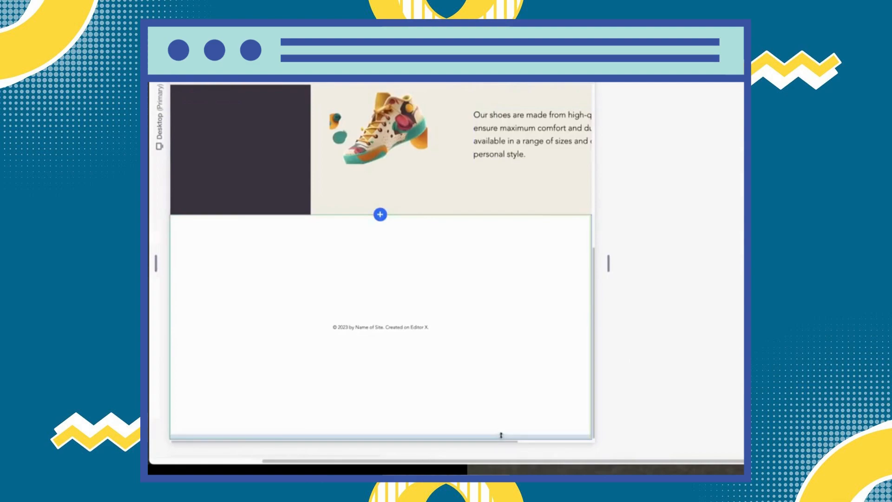
Narrow the features paragraph to fit inside the third column and center it in the cell
{"action": "scroll", "coordinate": [497, 364], "scroll_direction": "up", "scroll_amount": 2}
{"action": "left_click_drag", "start_coordinate": [507, 170], "coordinate": [507, 154]}
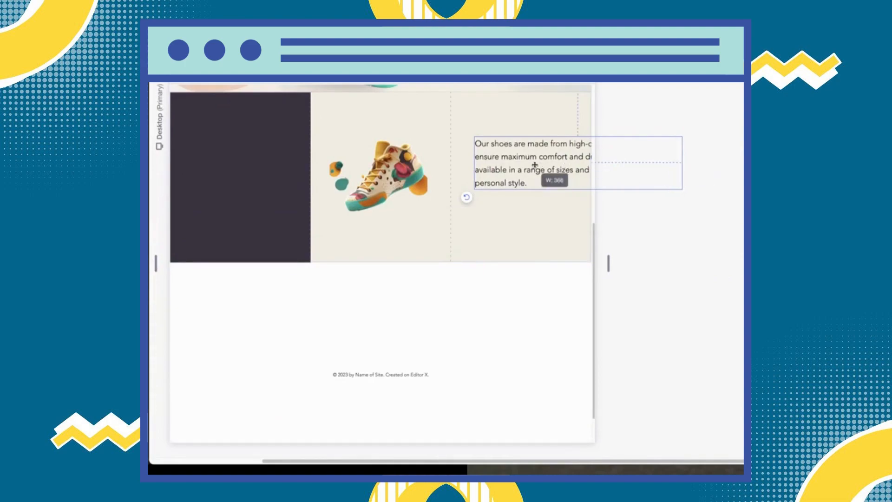
{"action": "left_click_drag", "start_coordinate": [530, 167], "coordinate": [524, 146]}
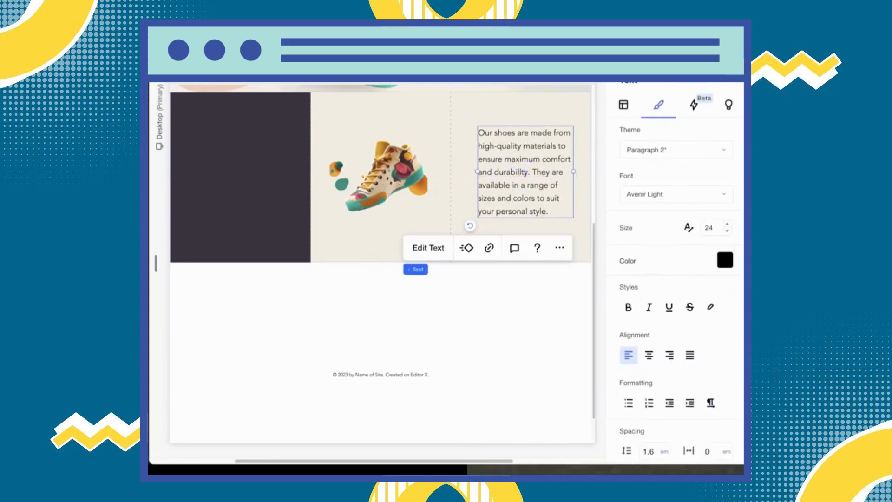
{"action": "scroll", "coordinate": [697, 353], "scroll_direction": "down", "scroll_amount": 2}
{"action": "scroll", "coordinate": [660, 121], "scroll_direction": "up", "scroll_amount": 2}
Dock the features paragraph to the left, right and vertical center of the third grid cell
{"action": "left_click", "coordinate": [625, 109]}
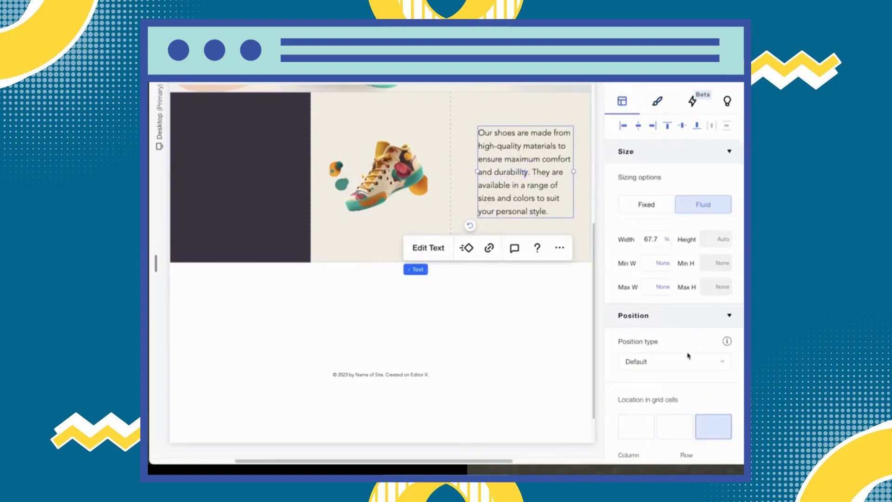
{"action": "scroll", "coordinate": [693, 358], "scroll_direction": "down", "scroll_amount": 5}
{"action": "left_click", "coordinate": [719, 322]}
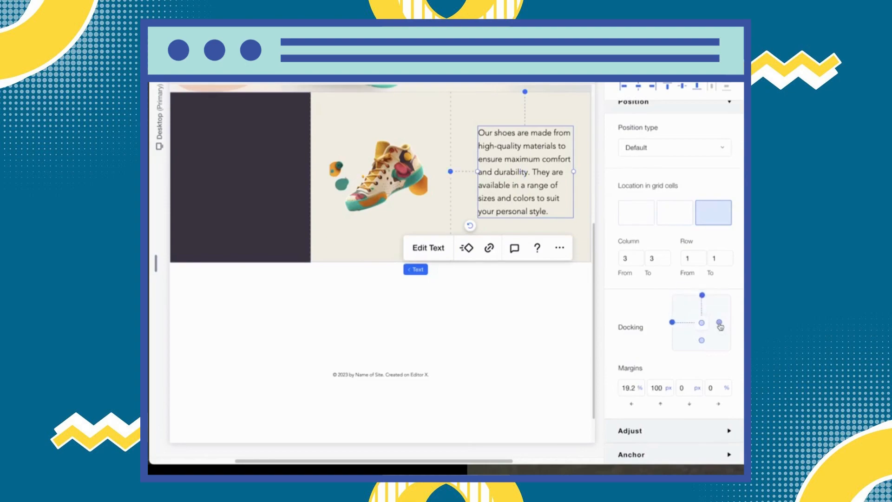
{"action": "left_click", "coordinate": [701, 340]}
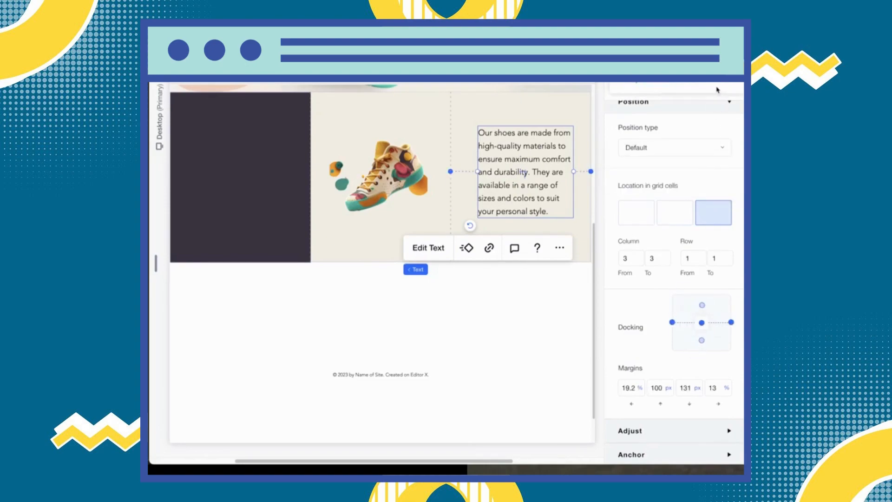
{"action": "left_click", "coordinate": [676, 69]}
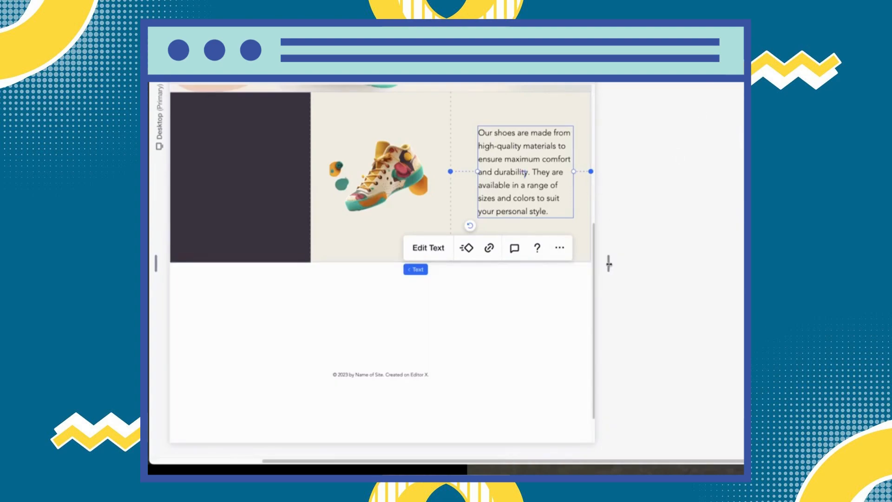
Check how the features paragraph and shoe image respond to different page widths
{"action": "left_click_drag", "start_coordinate": [609, 264], "coordinate": [678, 268]}
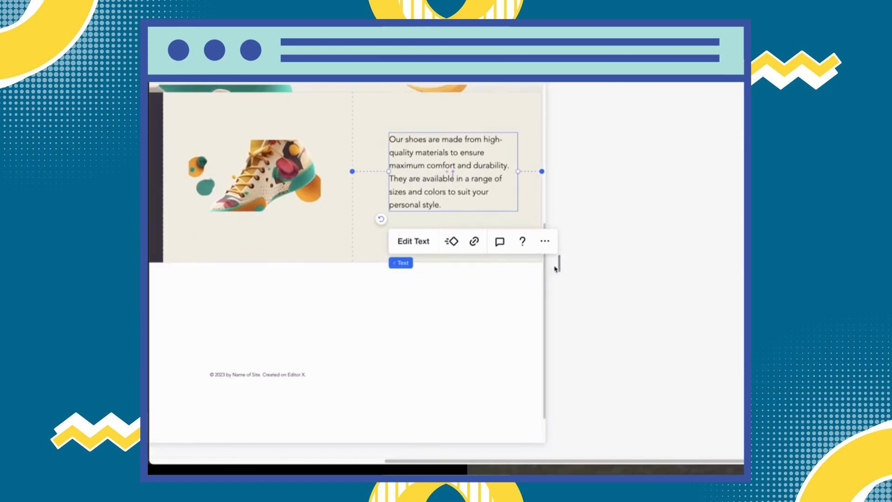
{"action": "left_click_drag", "start_coordinate": [556, 268], "coordinate": [606, 269]}
{"action": "left_click", "coordinate": [388, 181]}
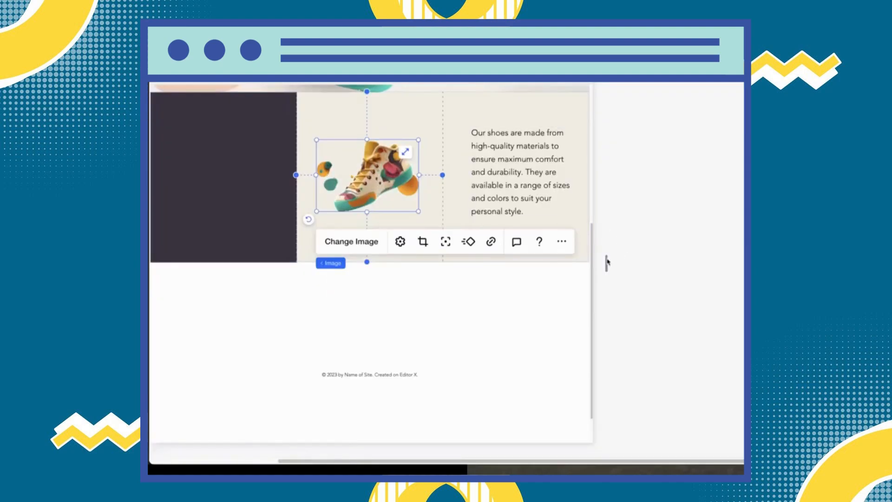
{"action": "mouse_move", "coordinate": [607, 263]}
{"action": "left_mouse_down"}
{"action": "mouse_move", "coordinate": [573, 263]}
{"action": "mouse_move", "coordinate": [591, 263]}
{"action": "left_mouse_up"}
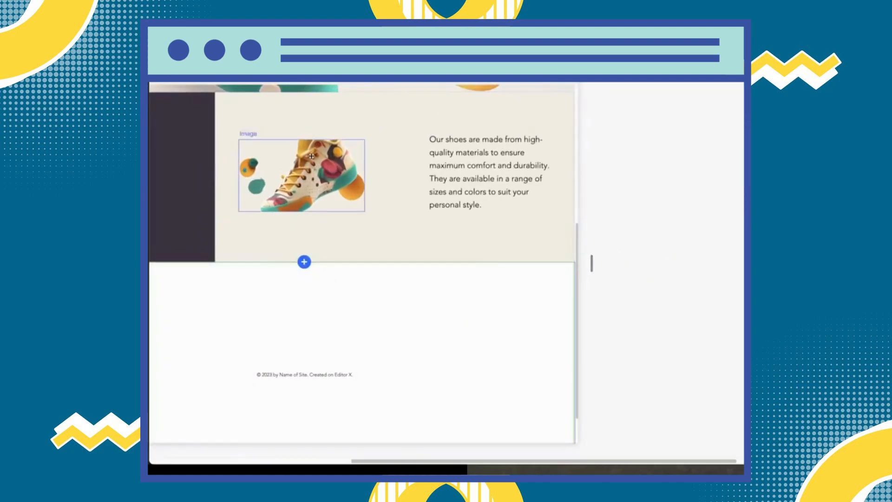
Reset the shoe image, set its display mode to Fit to bounding box, and check it at other page widths
{"action": "left_click", "coordinate": [334, 165]}
{"action": "left_click", "coordinate": [323, 241]}
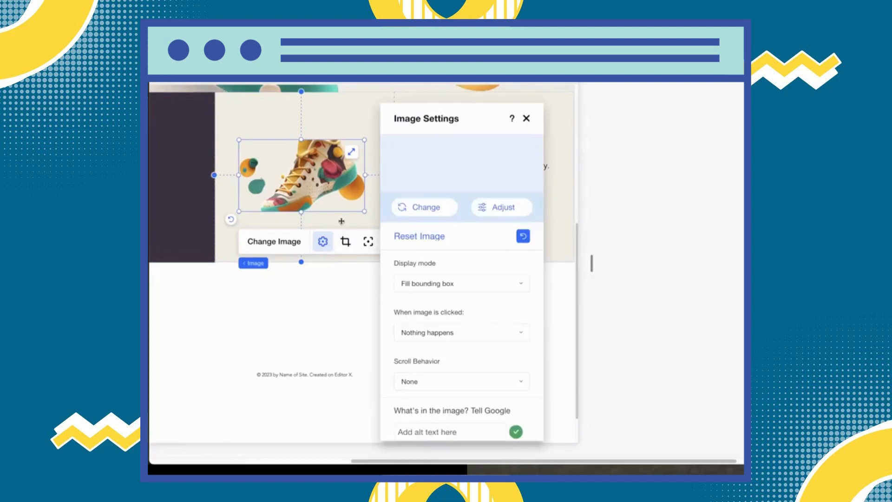
{"action": "left_click", "coordinate": [419, 236]}
{"action": "left_click", "coordinate": [461, 279]}
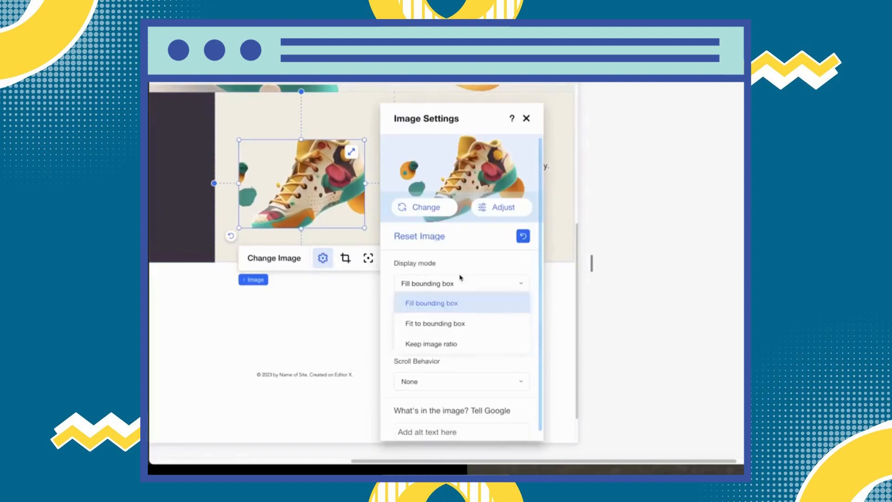
{"action": "left_click", "coordinate": [470, 330]}
{"action": "left_click", "coordinate": [526, 118]}
{"action": "left_click_drag", "start_coordinate": [591, 265], "coordinate": [567, 275]}
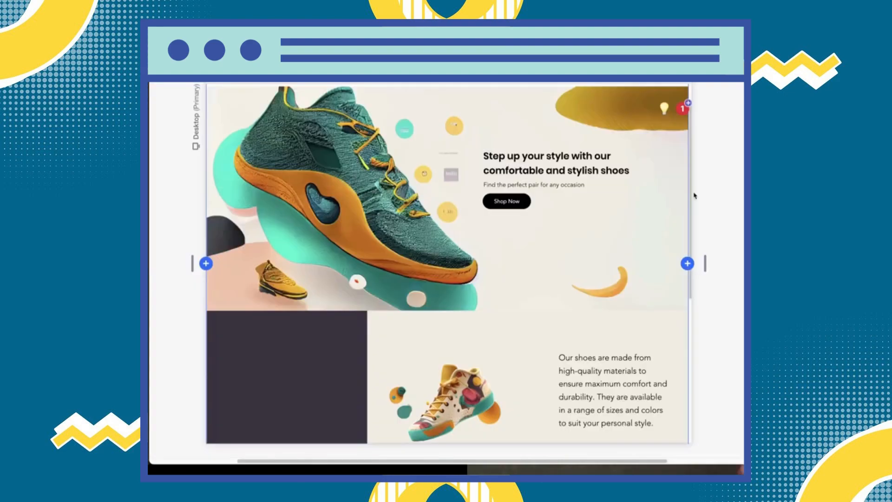
{"action": "mouse_move", "coordinate": [690, 185]}
{"action": "left_mouse_down"}
{"action": "mouse_move", "coordinate": [689, 217]}
{"action": "mouse_move", "coordinate": [693, 186]}
{"action": "left_mouse_up"}
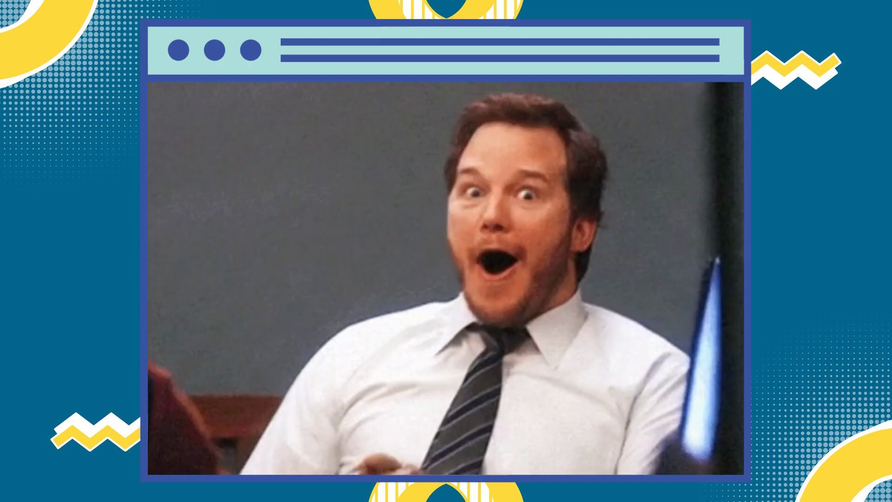